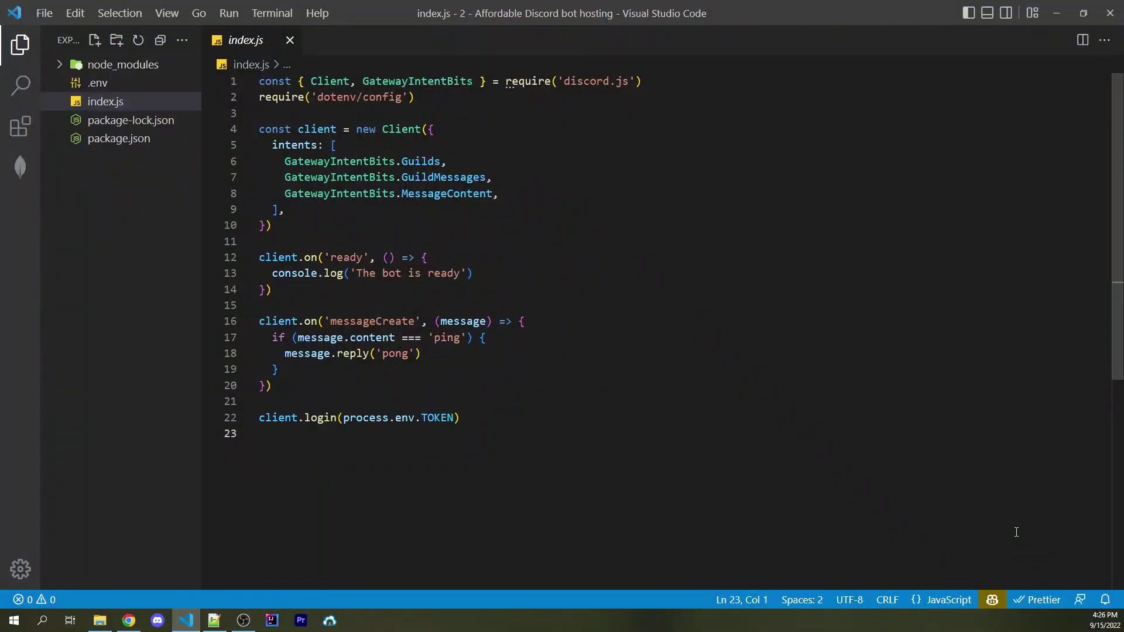
Switch from VS Code to the browser's Linode $100-credit sign-up page
left_click(129, 621)
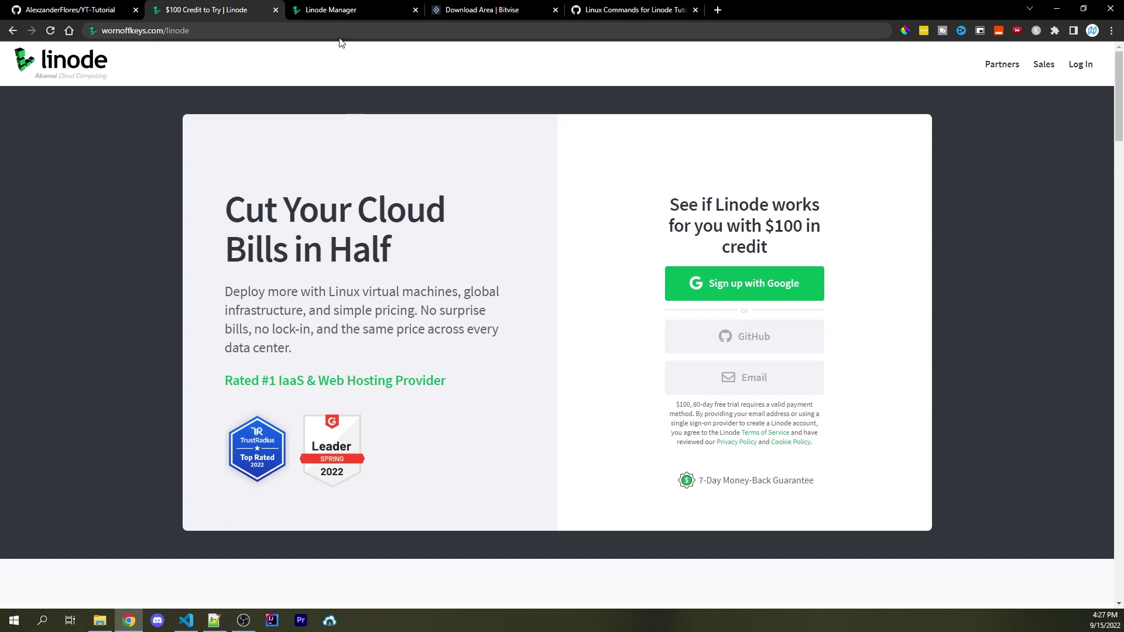
Open the empty Linodes page in Linode Manager, glancing at the YT-Tutorial GitHub repo first
left_click(351, 12)
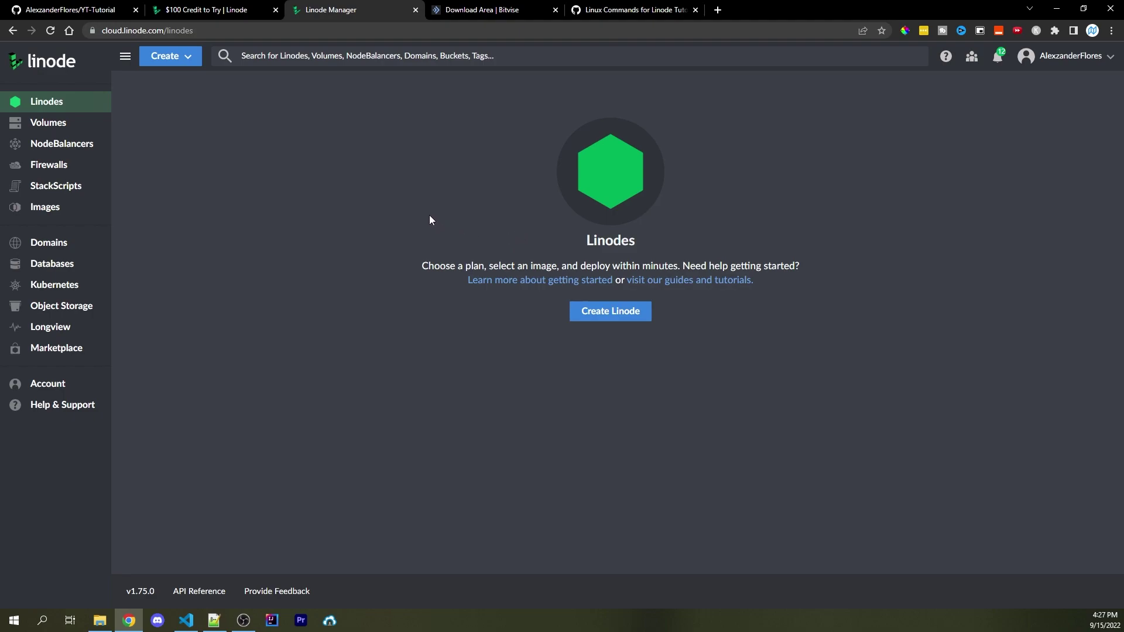
left_click(69, 10)
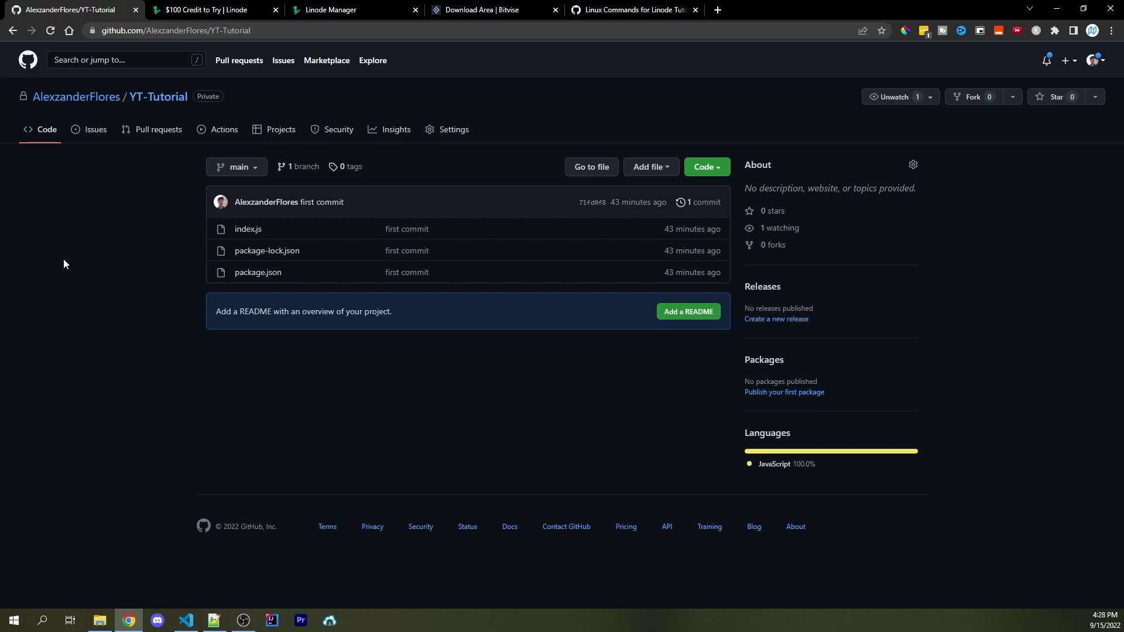
left_click(340, 9)
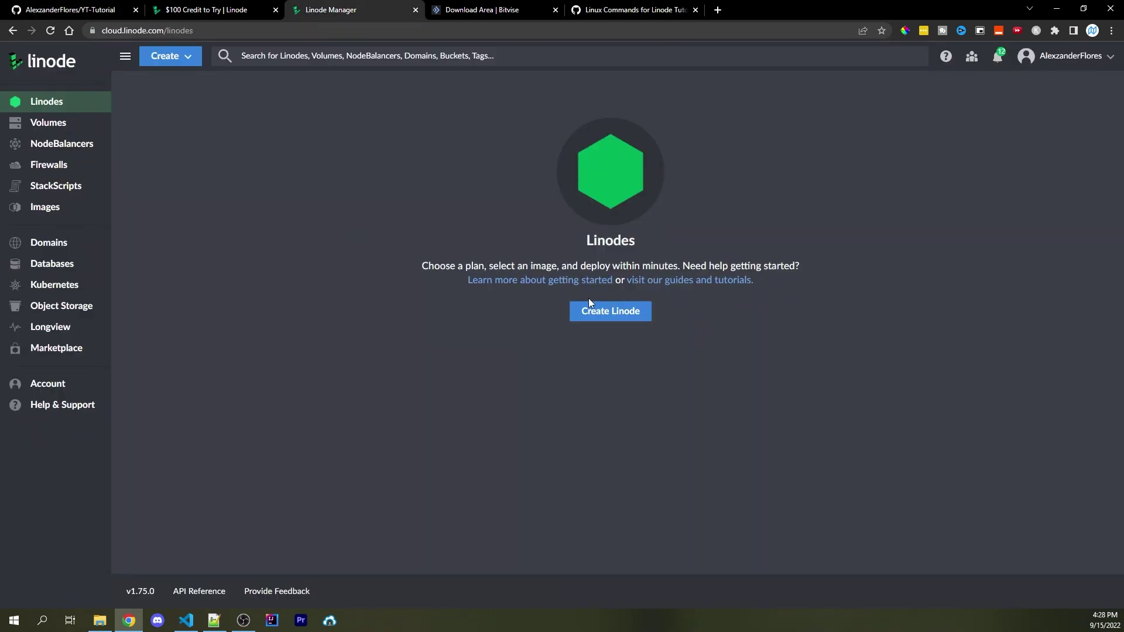
Start a new Linode with the Ubuntu 22.04 LTS image and browse the region list
left_click(598, 311)
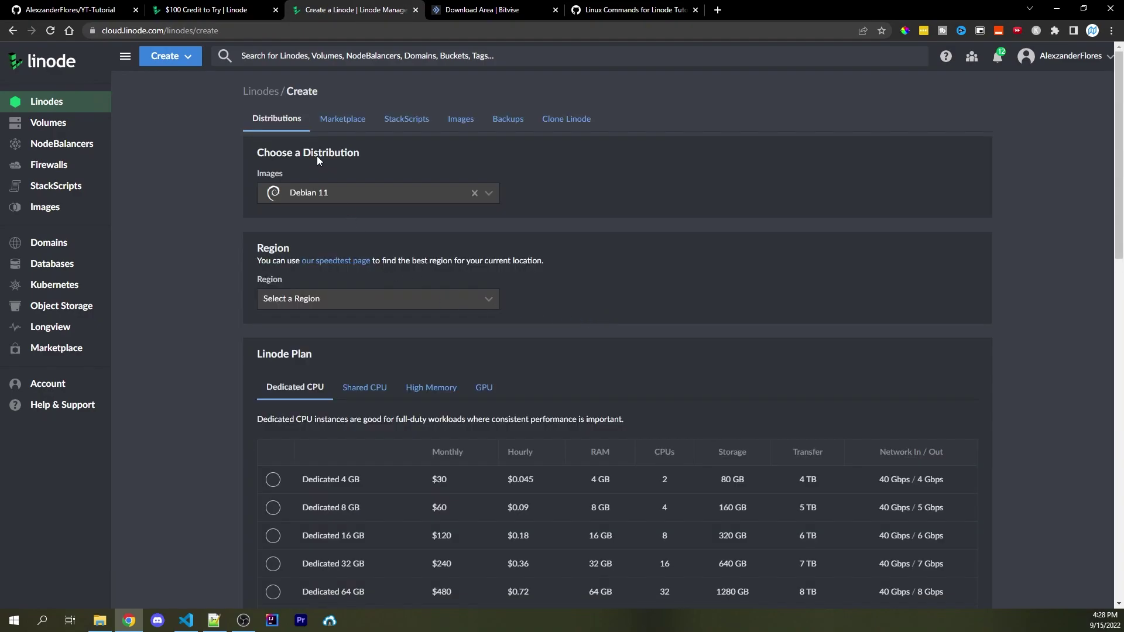
left_click(331, 196)
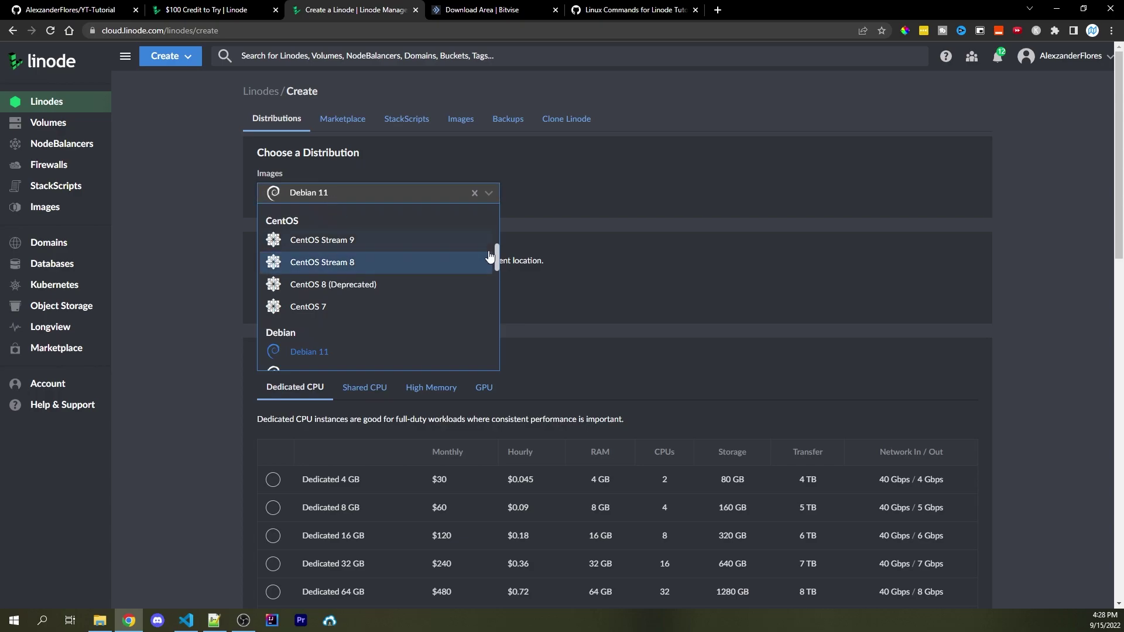
scroll(473, 268, "down", 10)
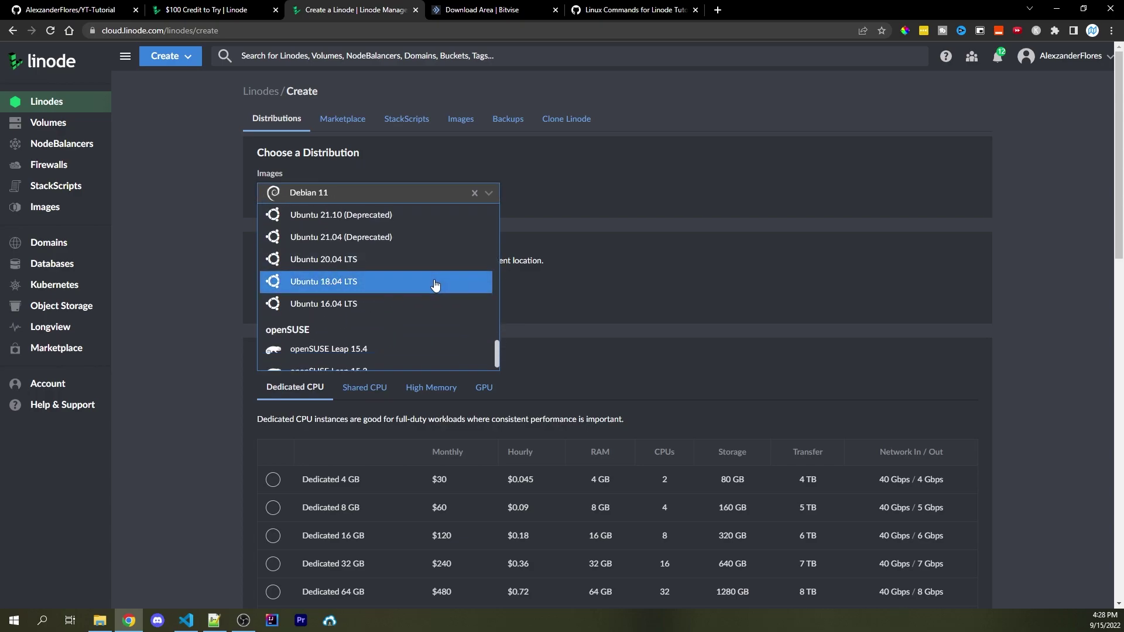
scroll(434, 285, "up", 3)
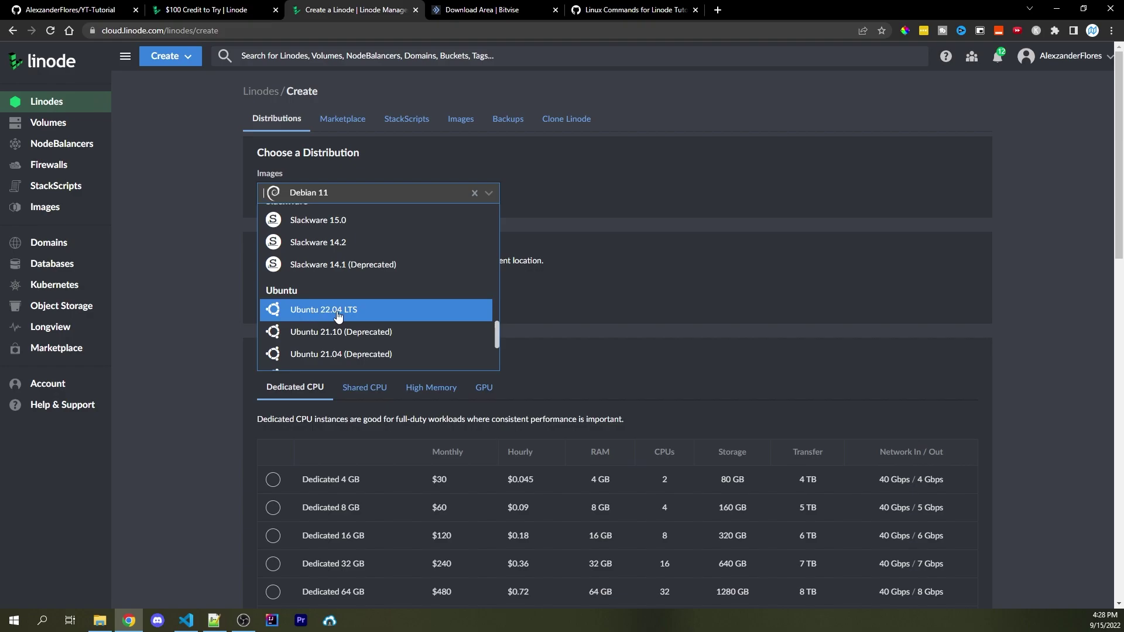
left_click(339, 316)
left_click(294, 299)
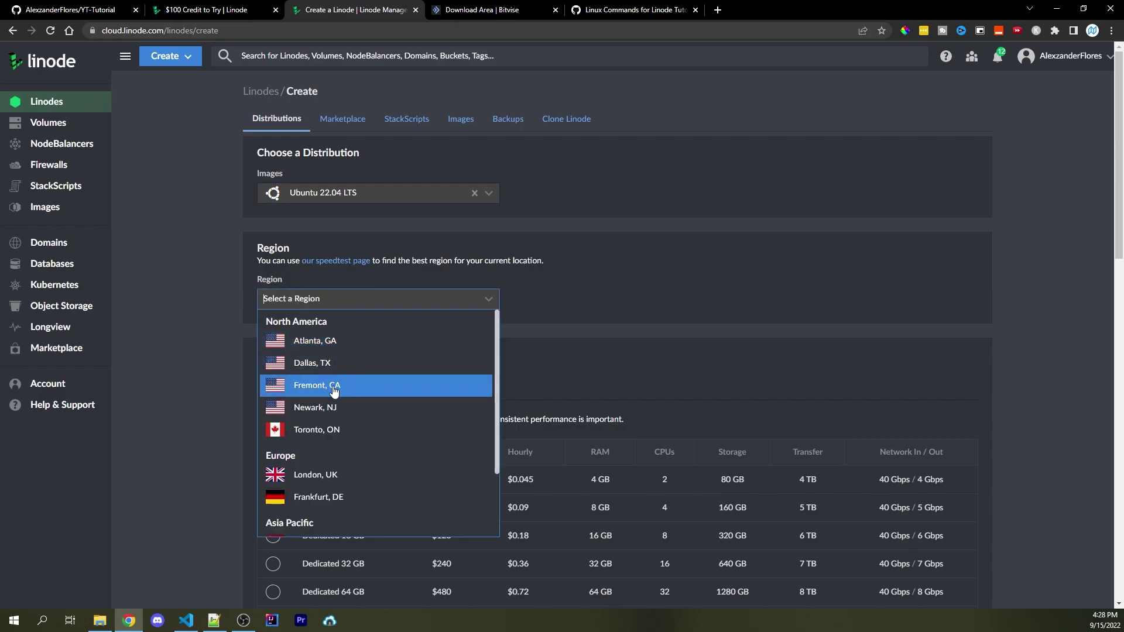
scroll(339, 422, "down", 2)
scroll(344, 468, "up", 2)
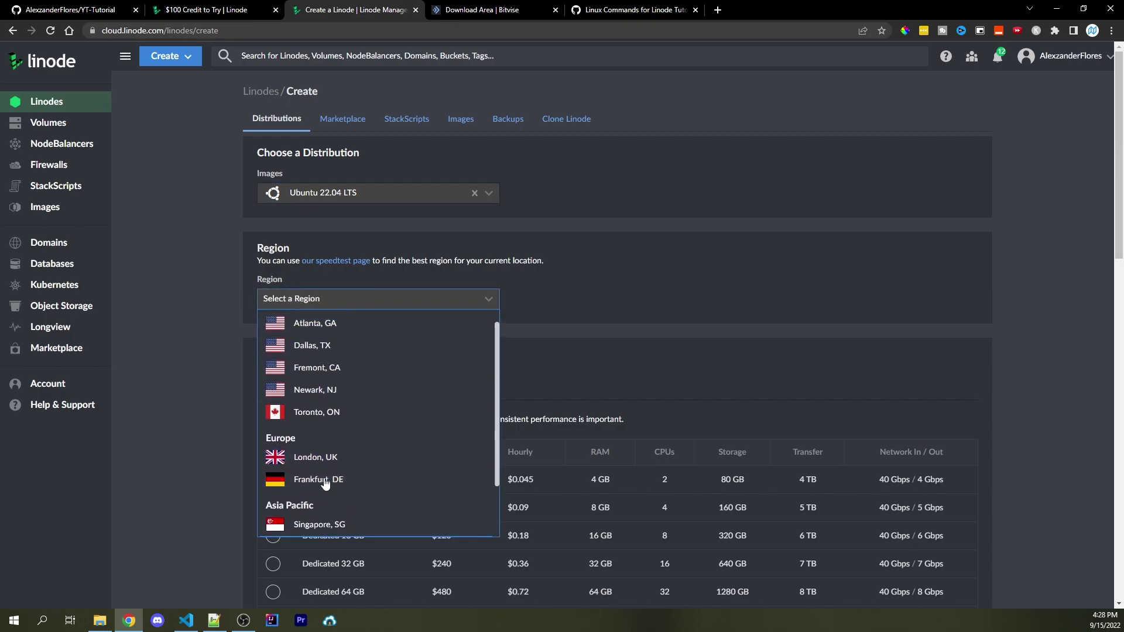
Set the region to Fremont, CA and choose the shared-CPU Nanode 1 GB plan
left_click(348, 386)
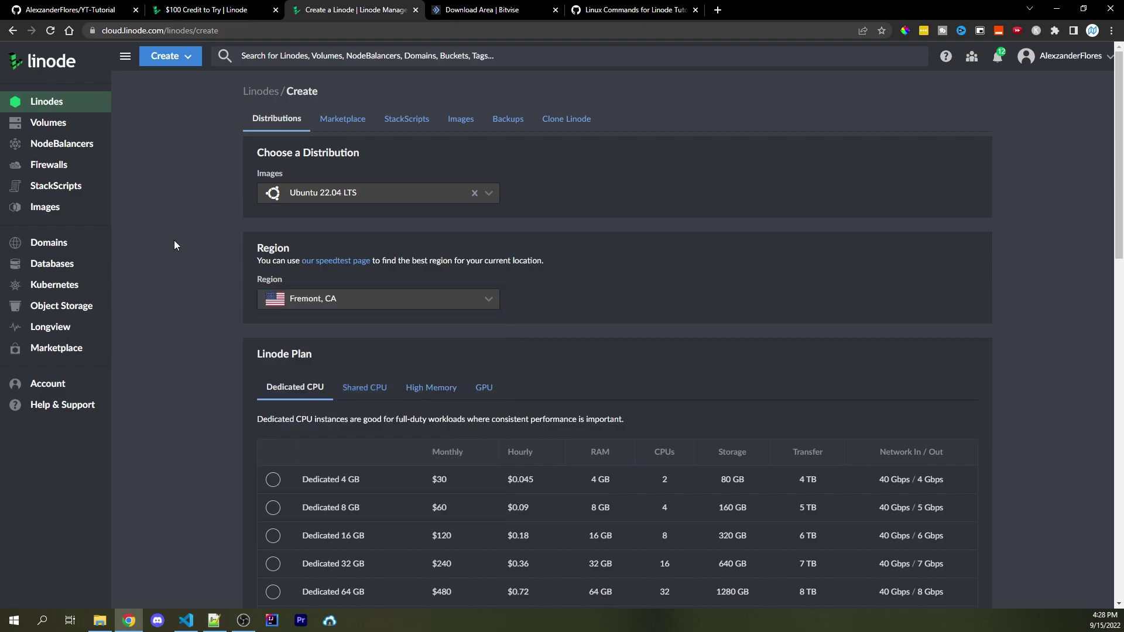
scroll(174, 244, "down", 4)
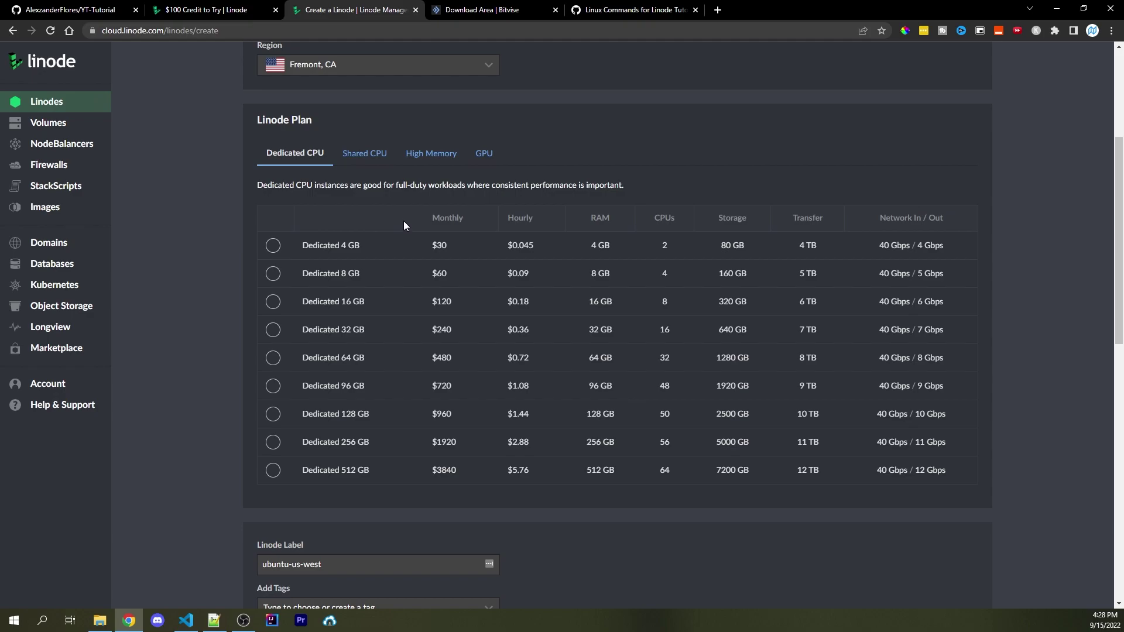
left_click(352, 155)
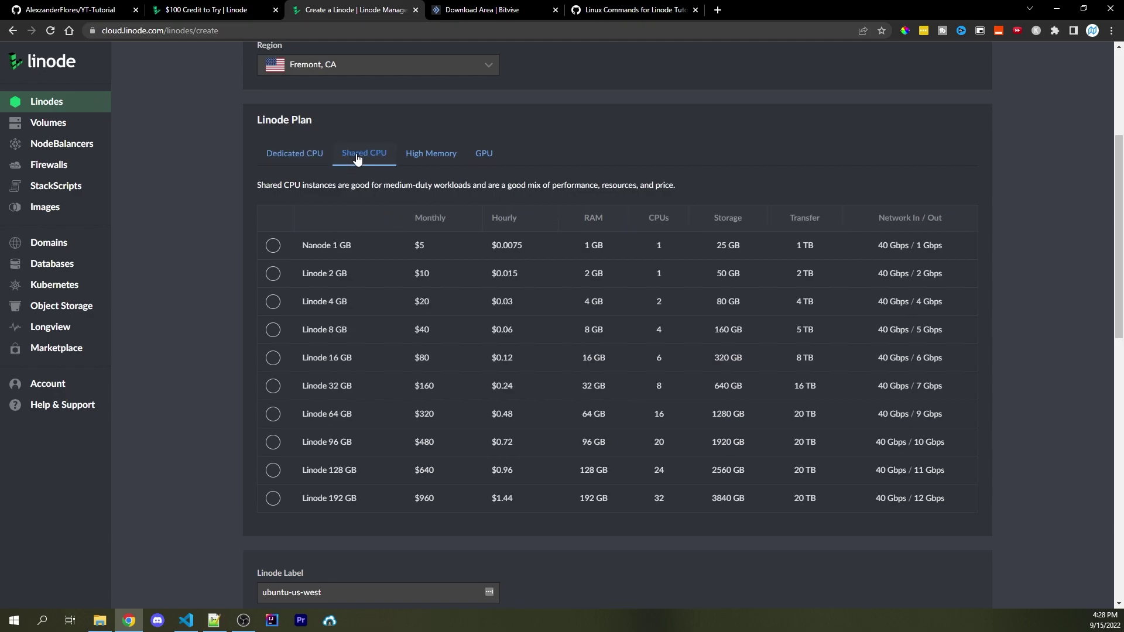
left_click(273, 245)
Leave the Linode label as ubuntu-us-west and pull up the saved password in Notepad++
scroll(213, 233, "down", 2)
scroll(203, 213, "down", 5)
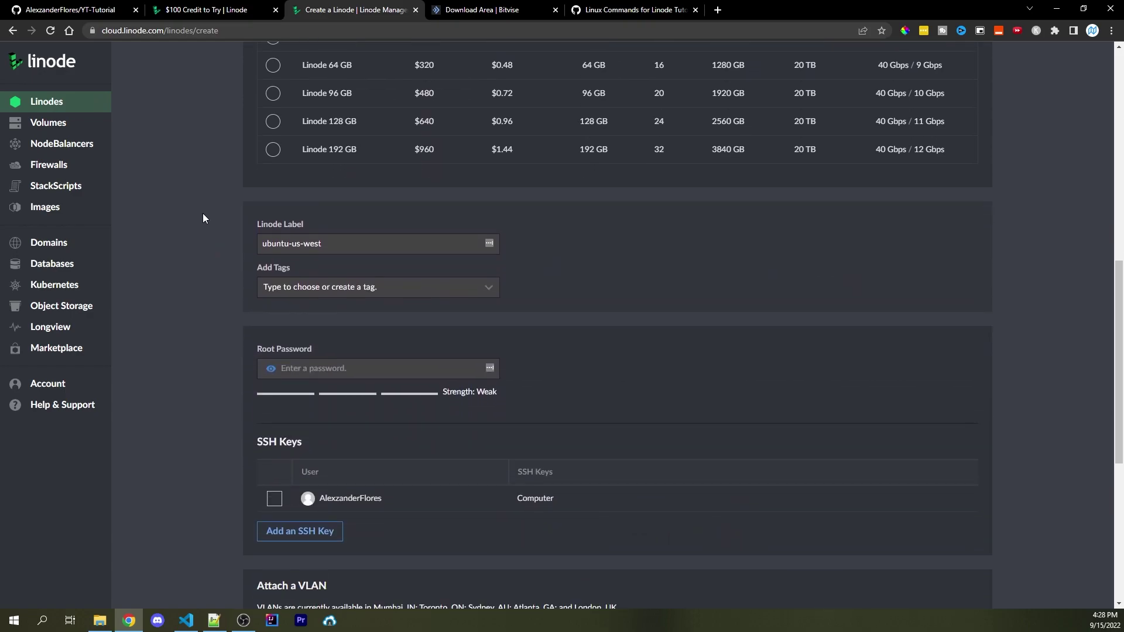
left_click_drag(323, 183, 240, 188)
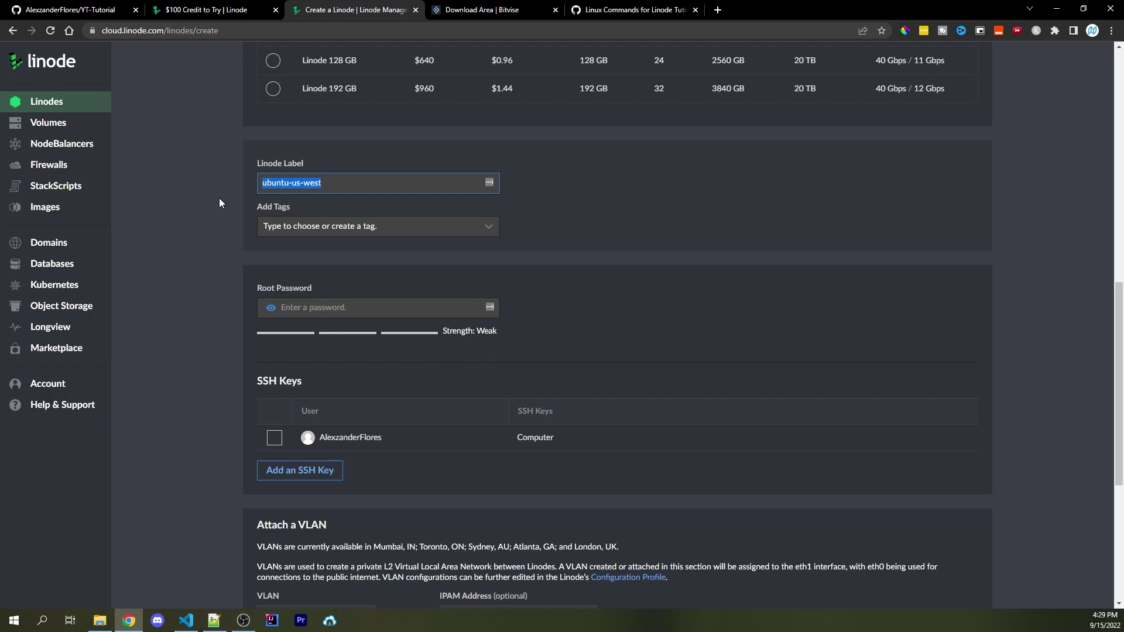
left_click(219, 204)
scroll(222, 206, "down", 1)
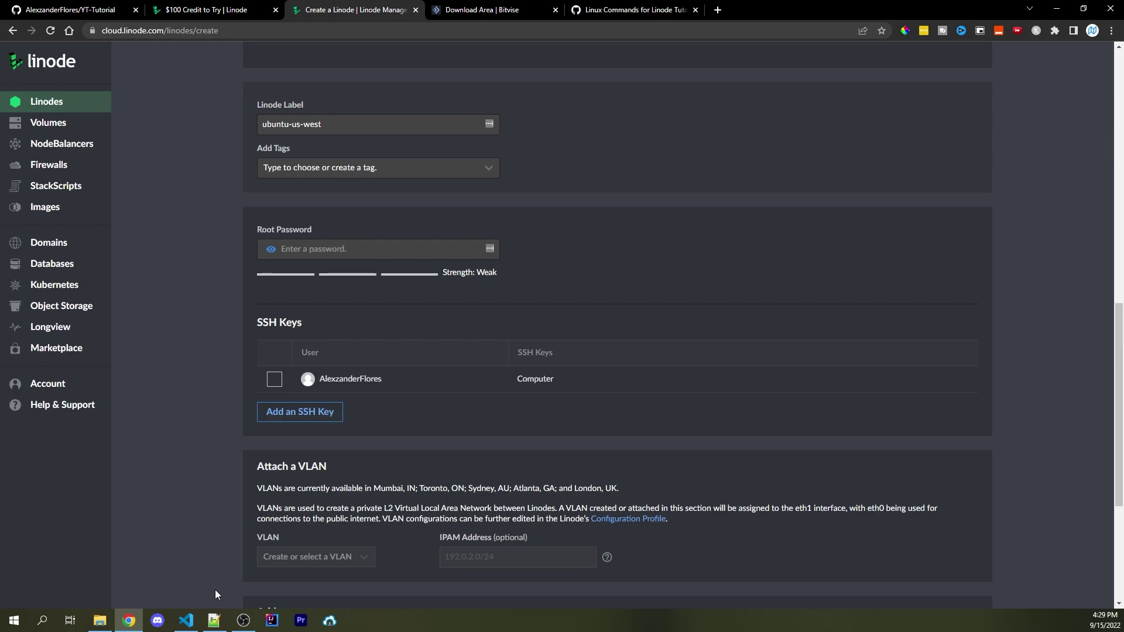
left_click(214, 621)
Paste the saved password from Notepad++ as the Root Password and create the Linode
left_click(528, 271)
key("ctrl+a")
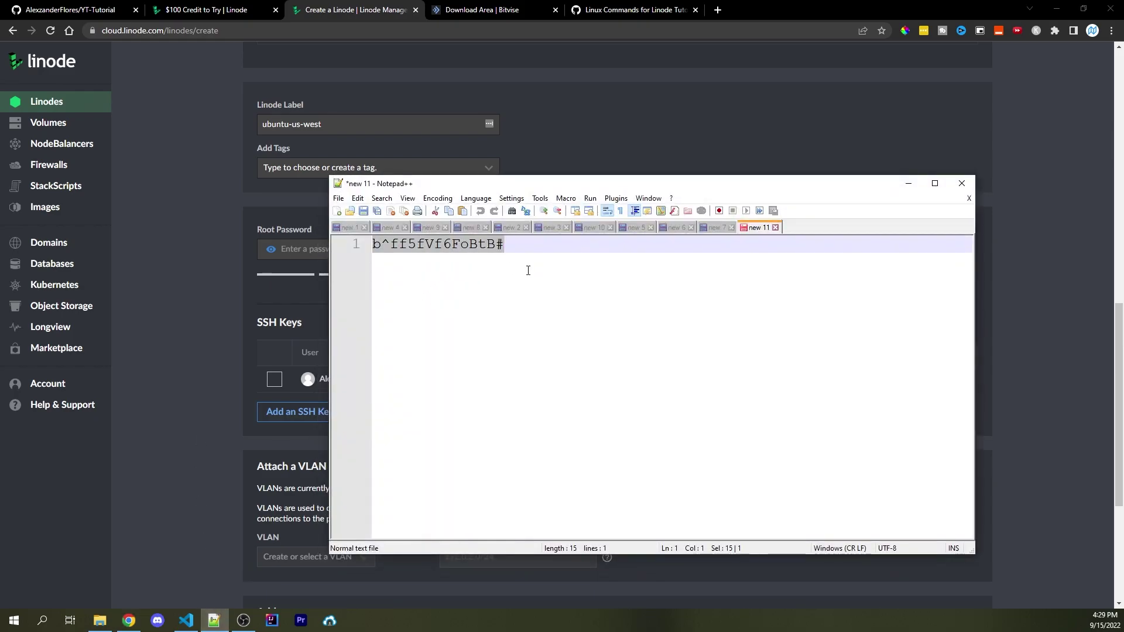
left_click(306, 245)
key("ctrl+v")
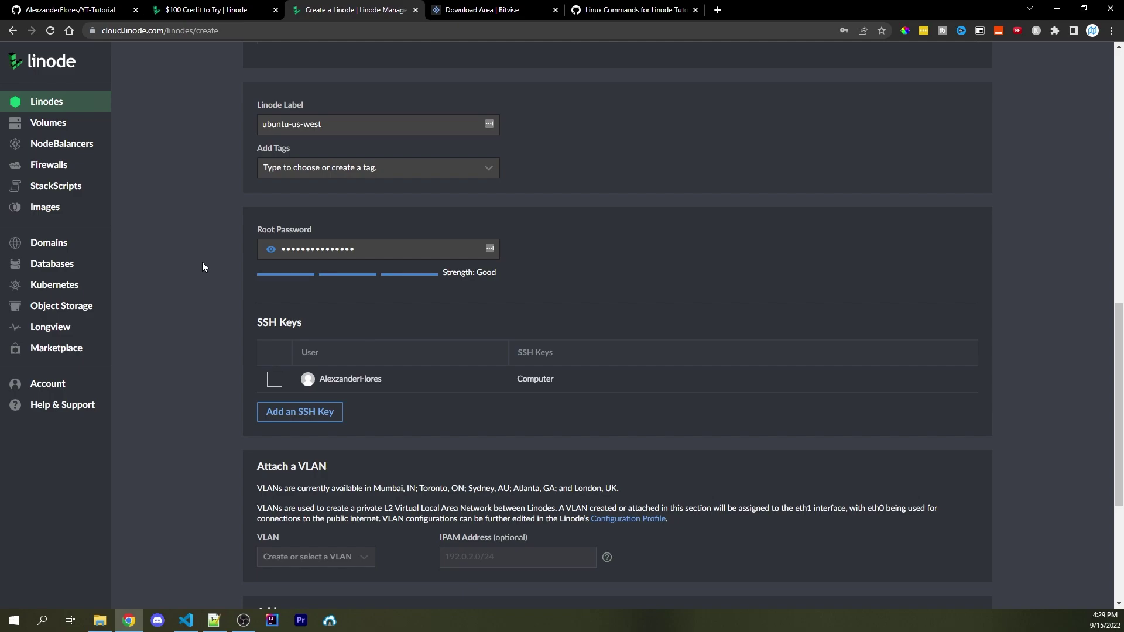
scroll(666, 342, "down", 5)
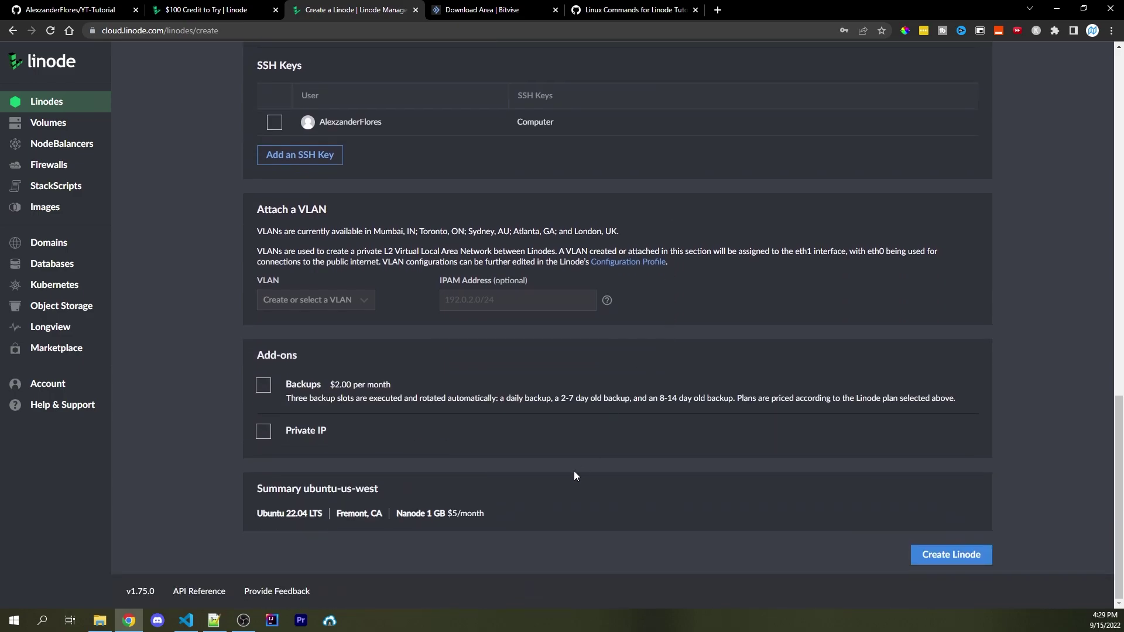
left_click(955, 555)
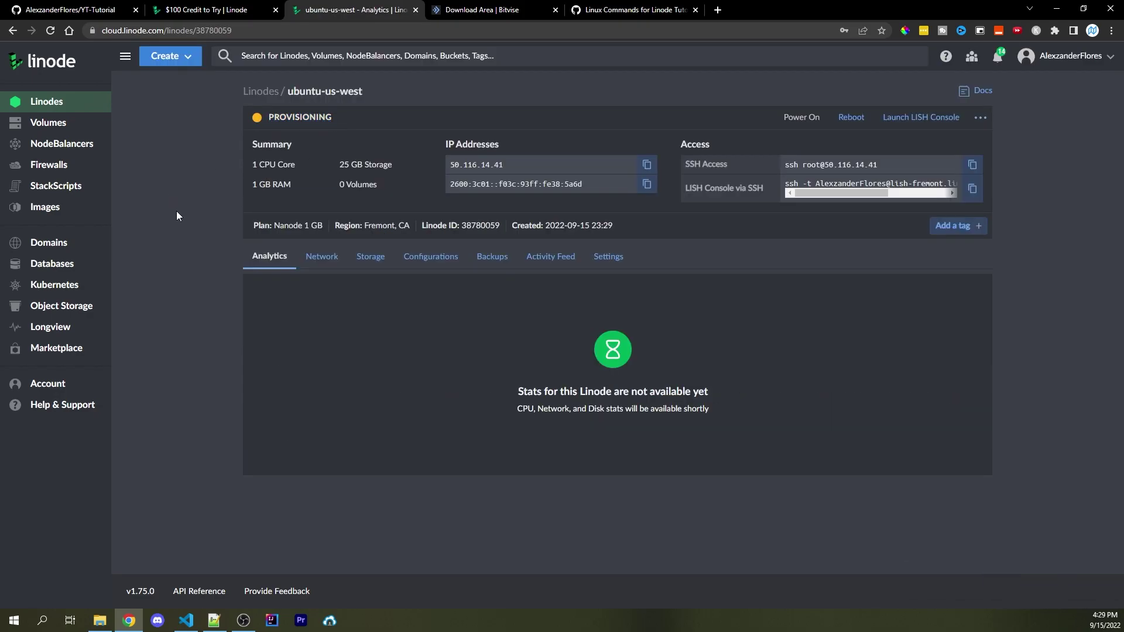
Switch to the Bitvise download page to launch Bitvise SSH Client
left_click(474, 15)
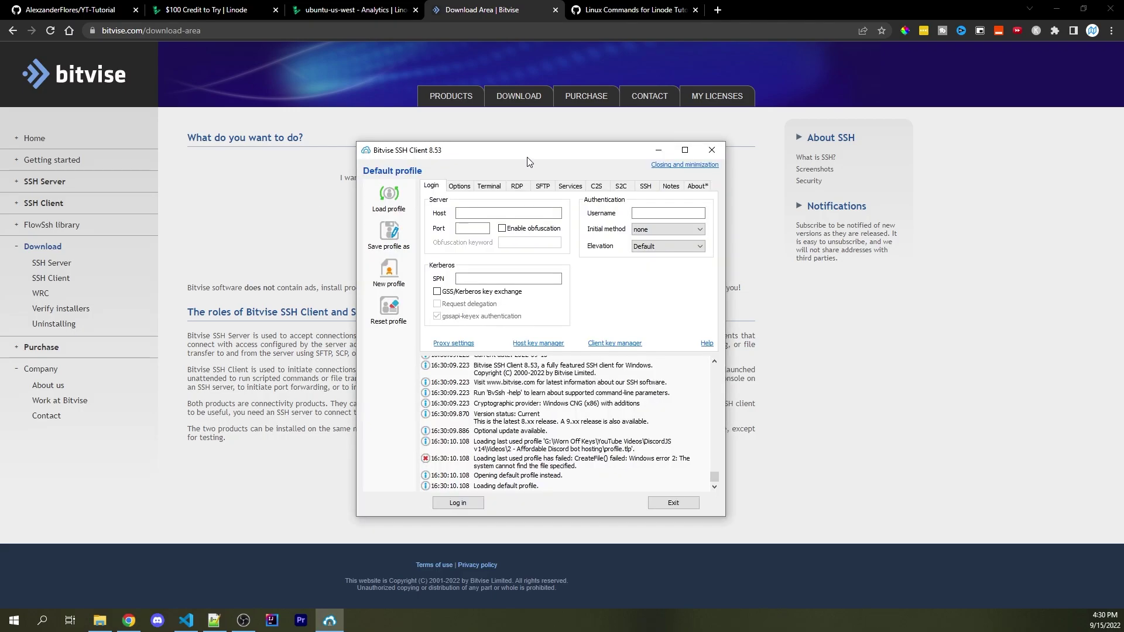
Enable opening a terminal automatically after login in Bitvise's login behaviour options
left_click(457, 187)
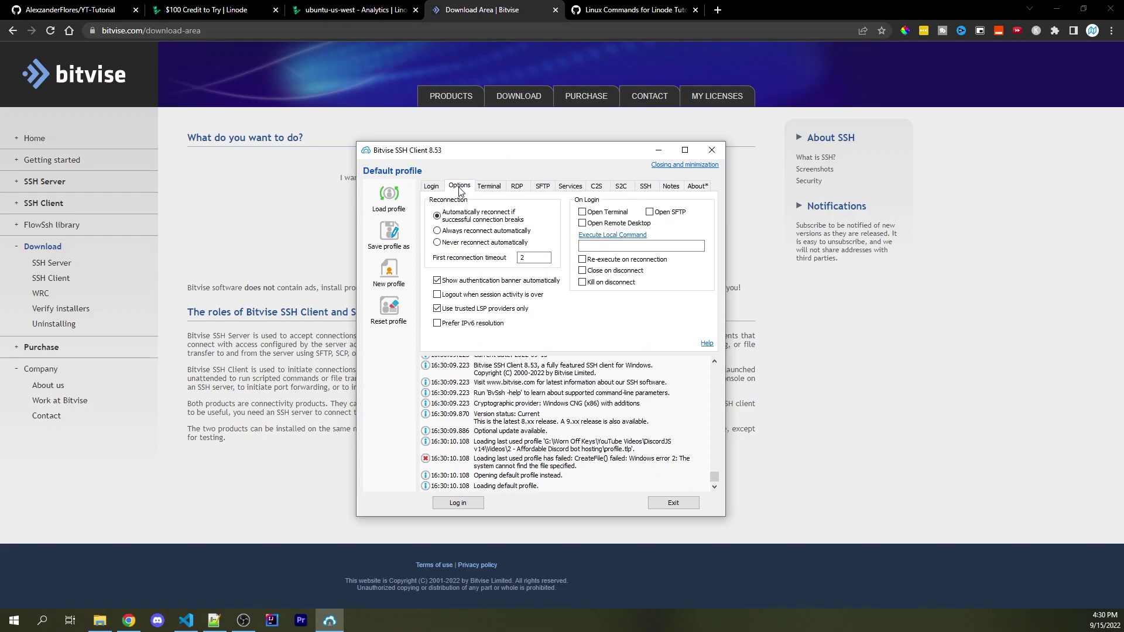
left_click(583, 213)
left_click(433, 188)
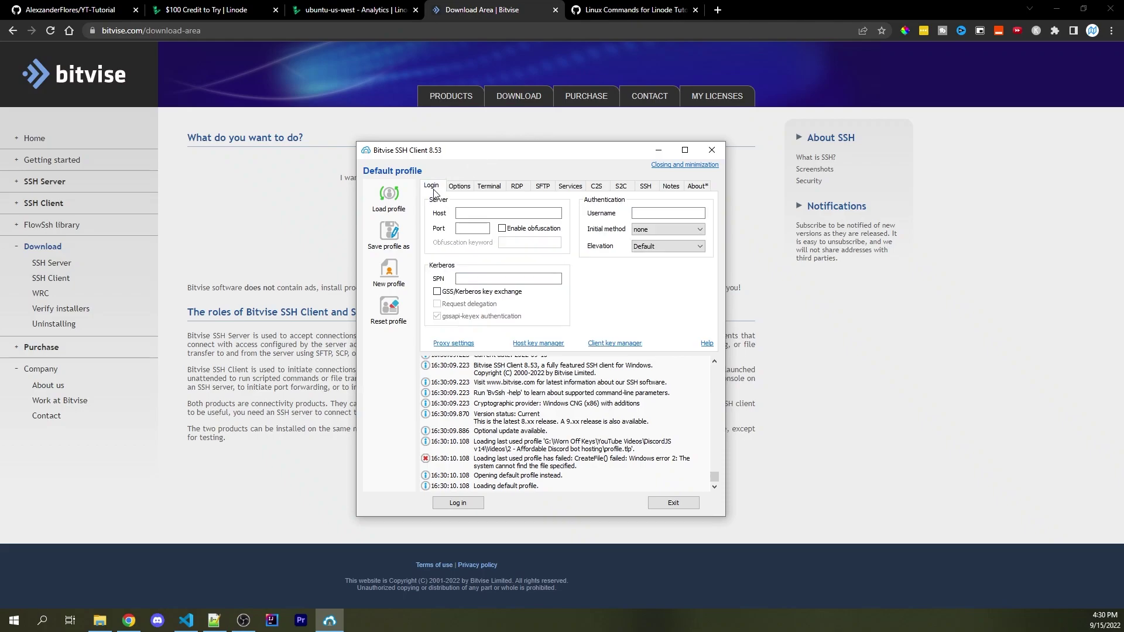
Set port 22, username root, password authentication, and store the encrypted password in the profile
left_click(470, 228)
type("22")
left_click(667, 214)
type("root")
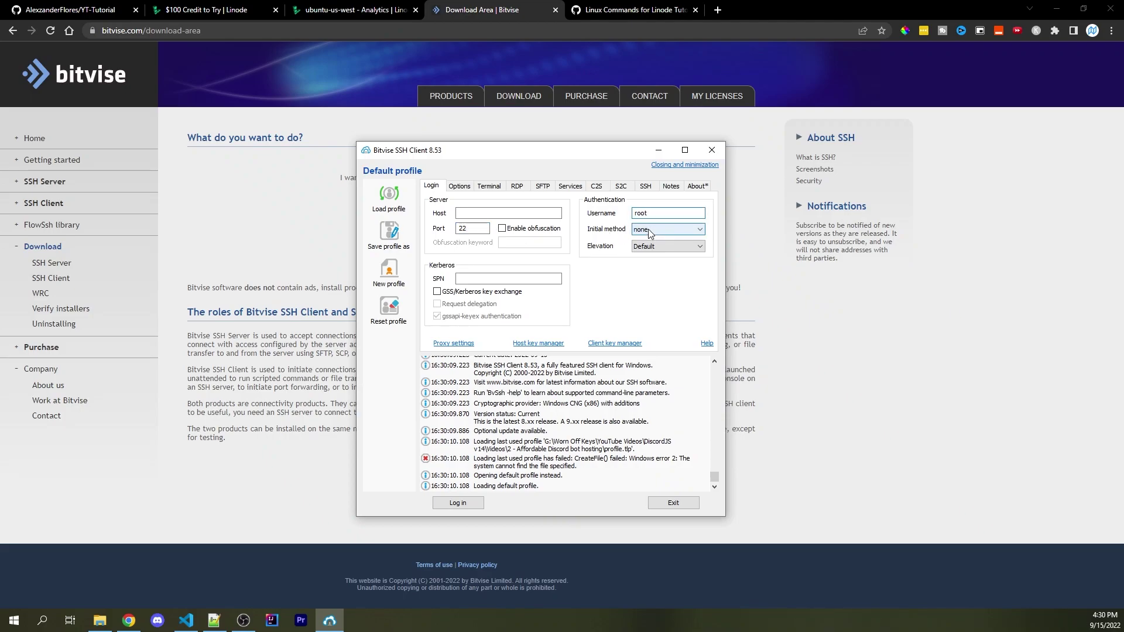
left_click(650, 230)
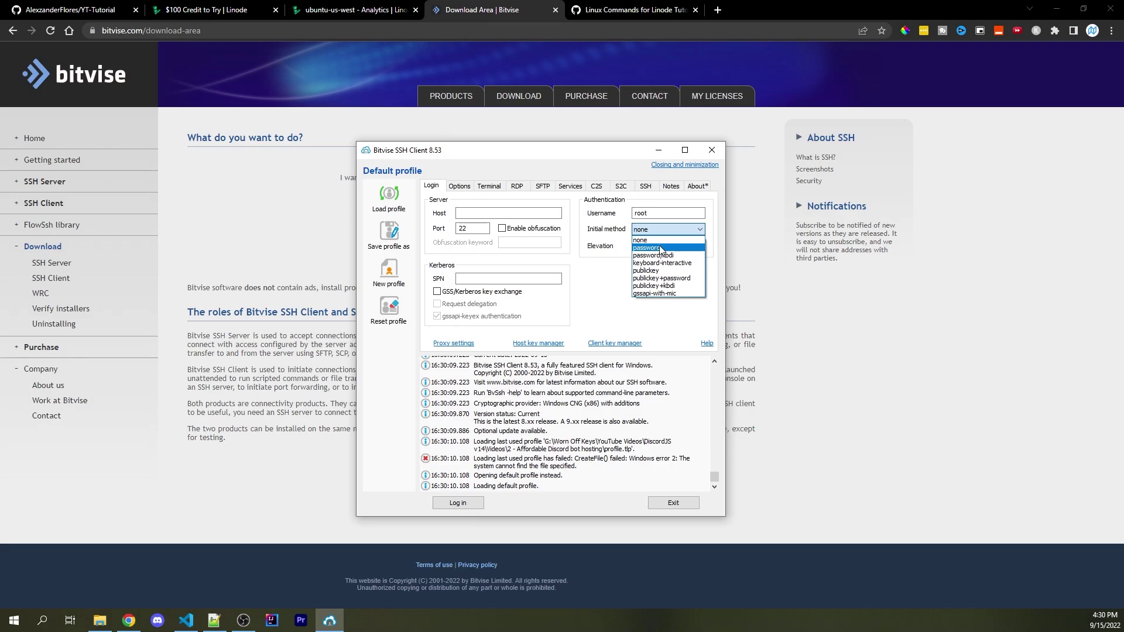
left_click(656, 247)
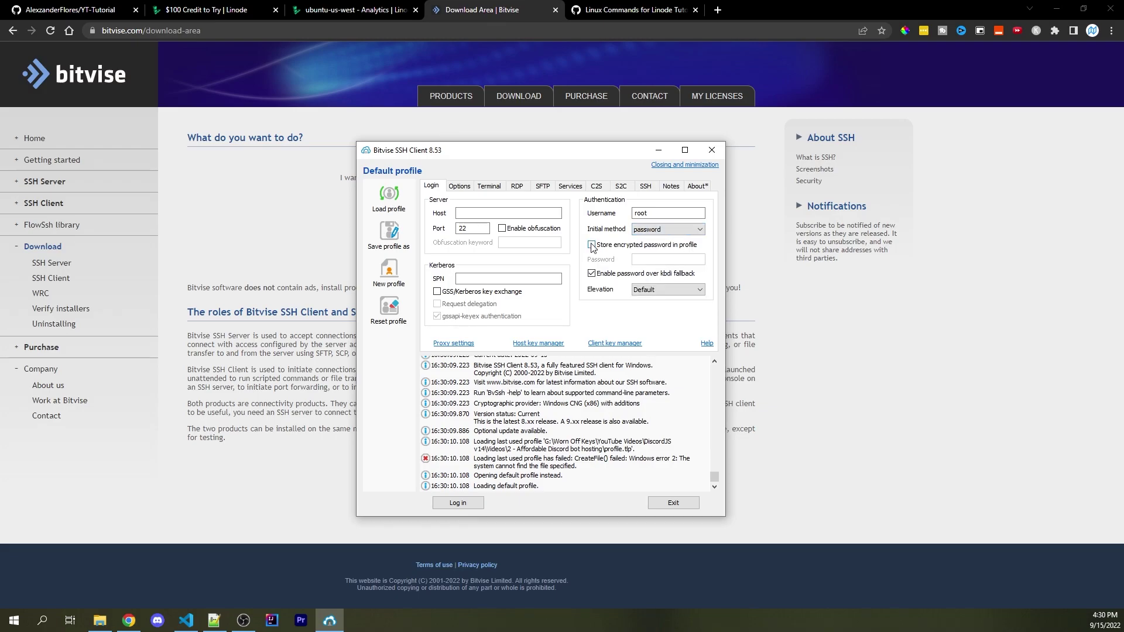
left_click(592, 246)
Paste the saved root password from Notepad++ into Bitvise's Password field
left_click(214, 620)
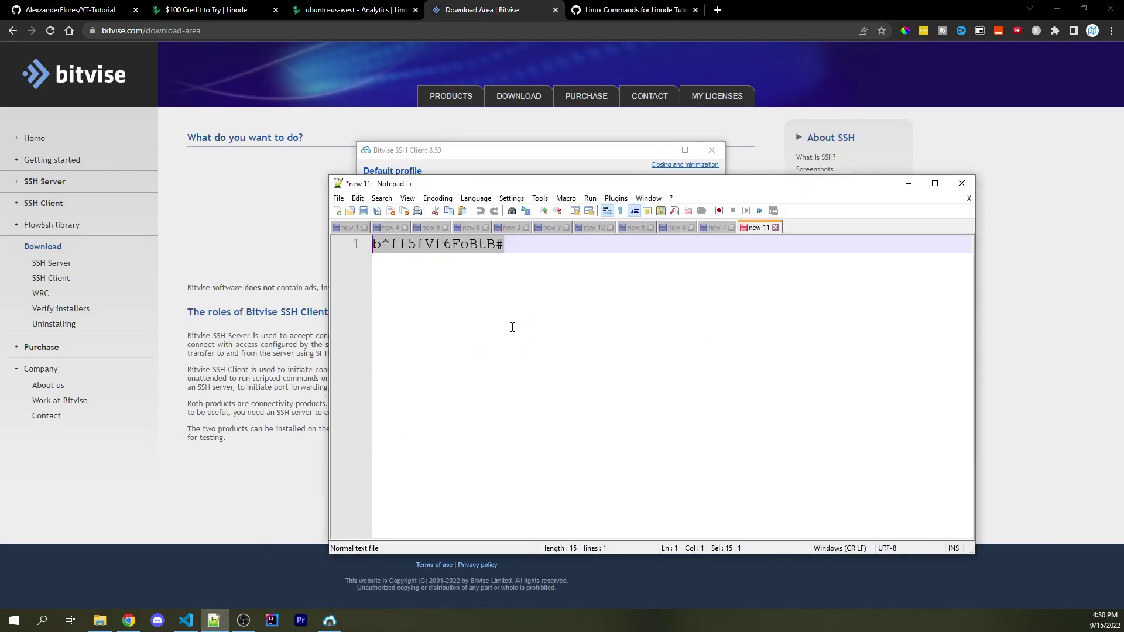
left_click(591, 157)
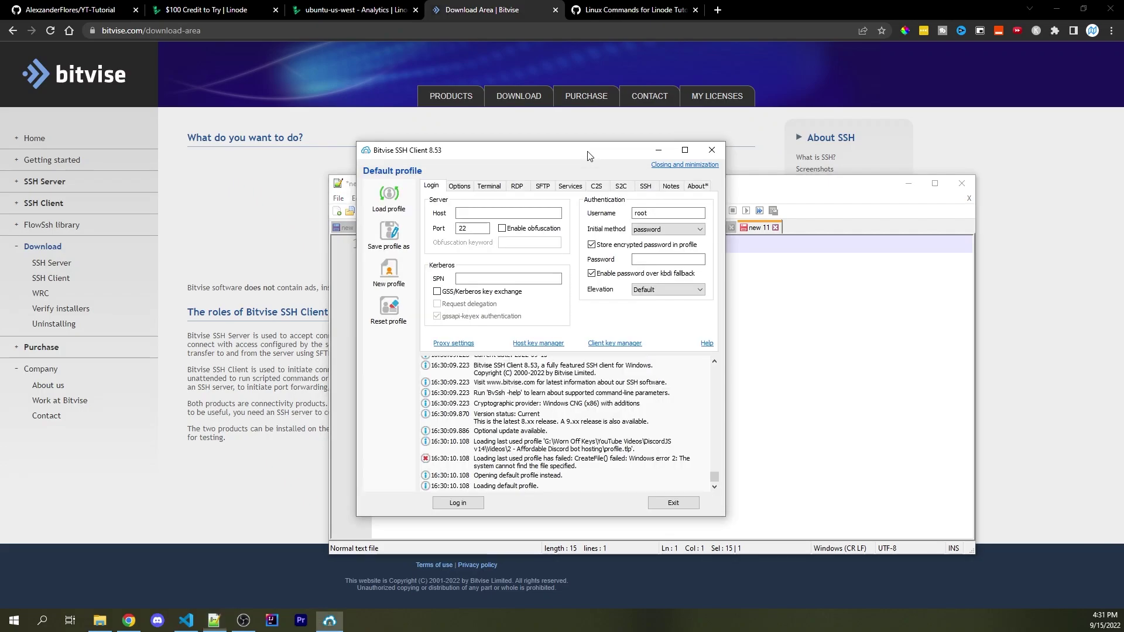
left_click(667, 259)
key("ctrl+v")
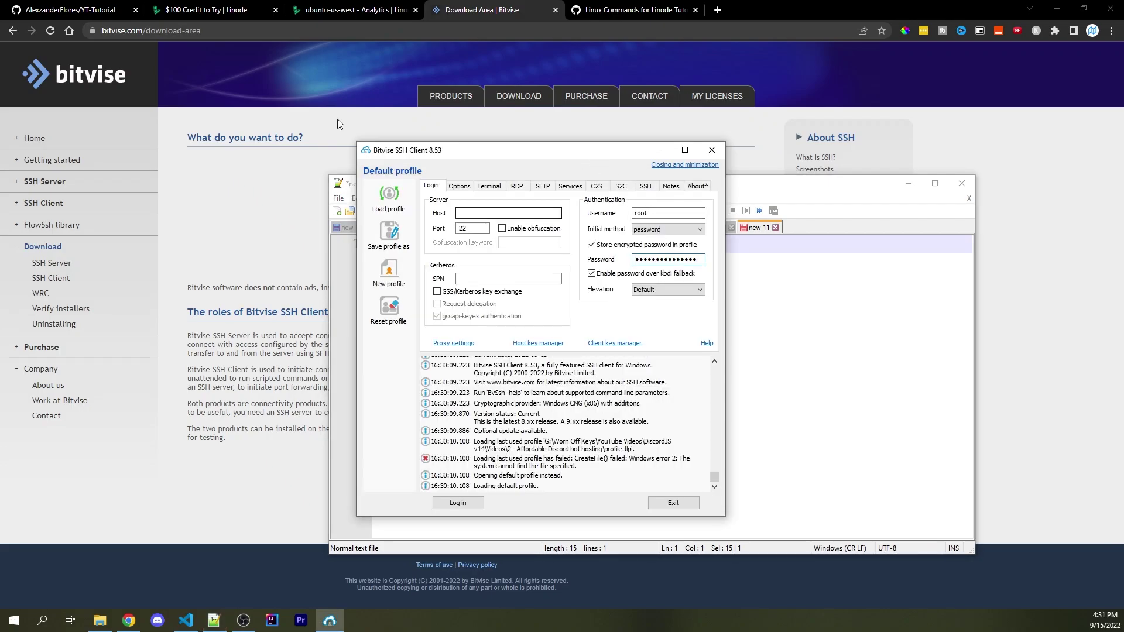
left_click(331, 9)
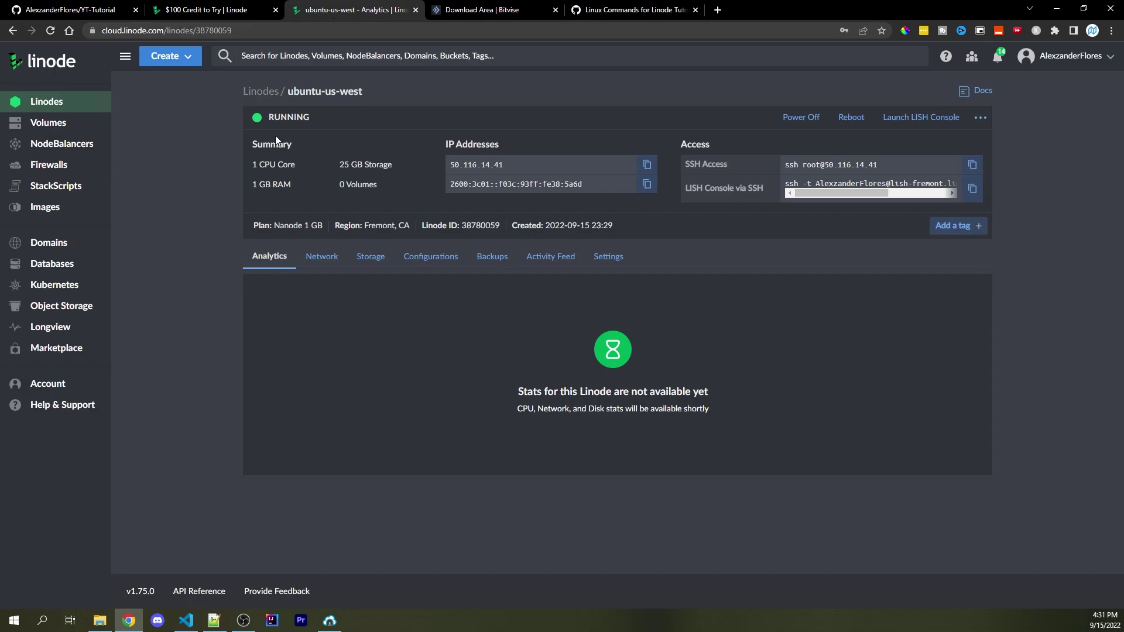
Copy the Linode's IPv4 address 50.116.14.41 into Bitvise's Host field
left_click(648, 168)
left_click(326, 621)
left_click(544, 212)
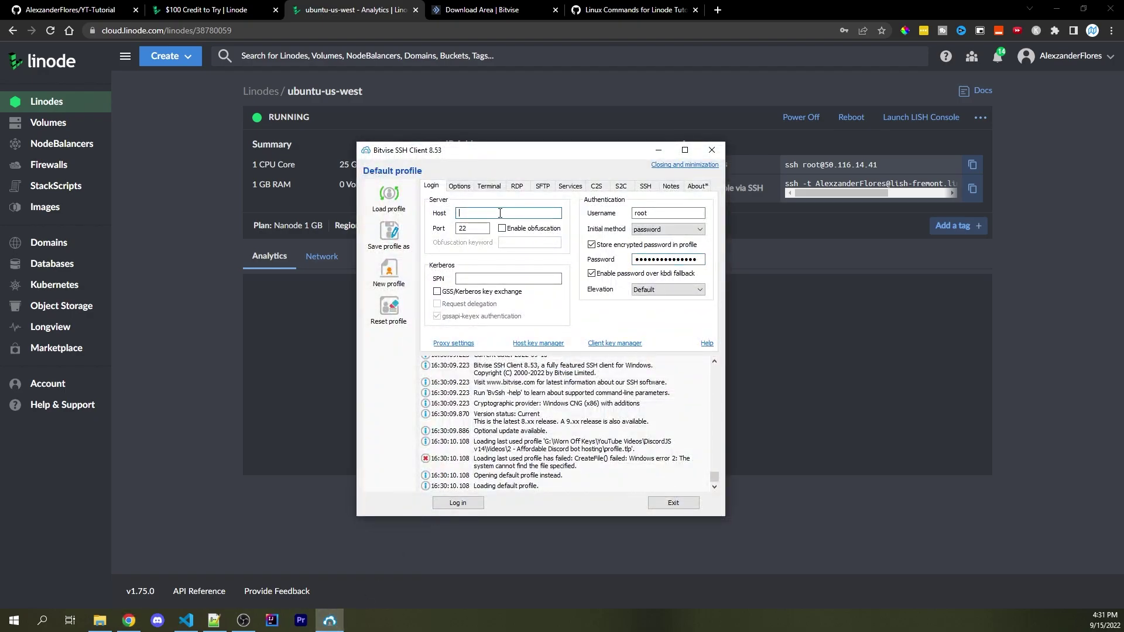
key("ctrl+v")
Save the profile as profile.tlp, log in, and accept and save the host key
left_click(389, 231)
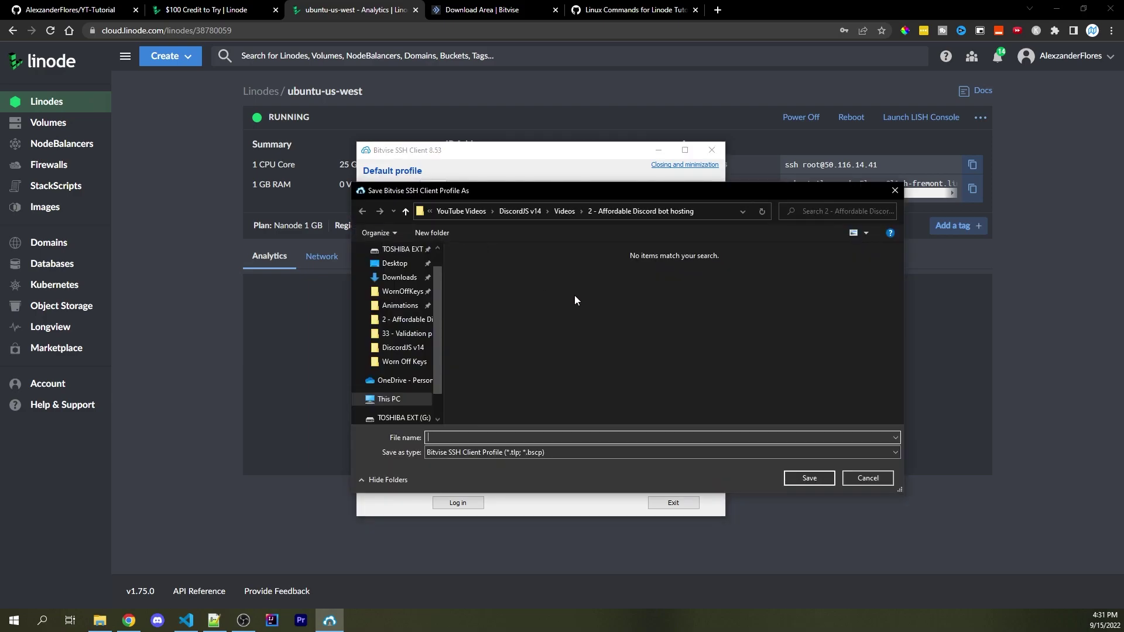
type("profile")
key("Return")
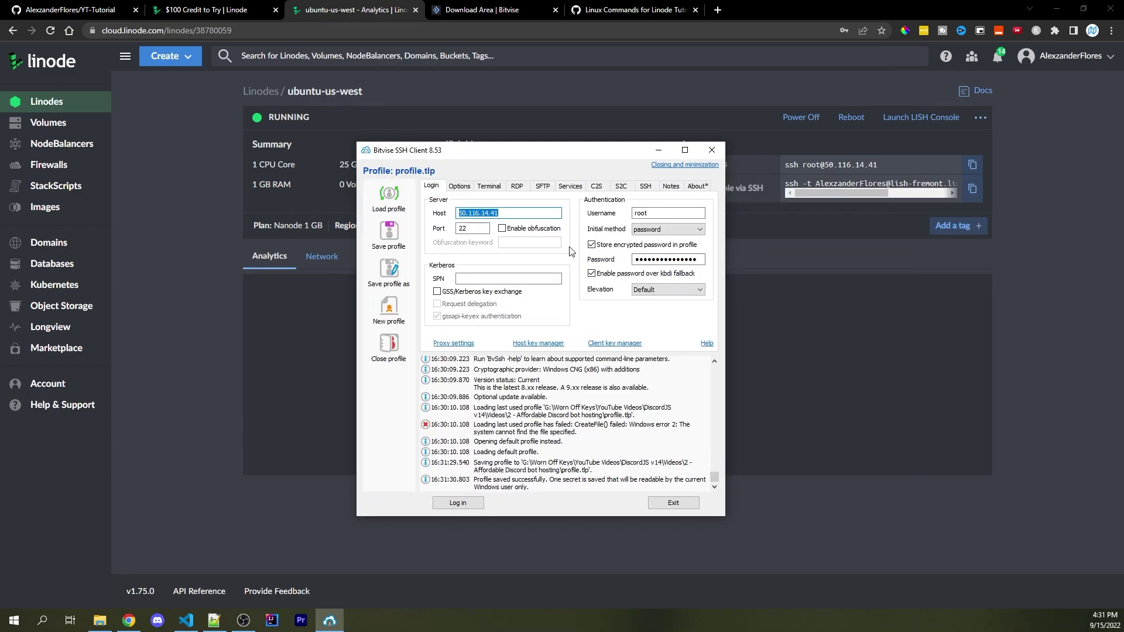
left_click(450, 504)
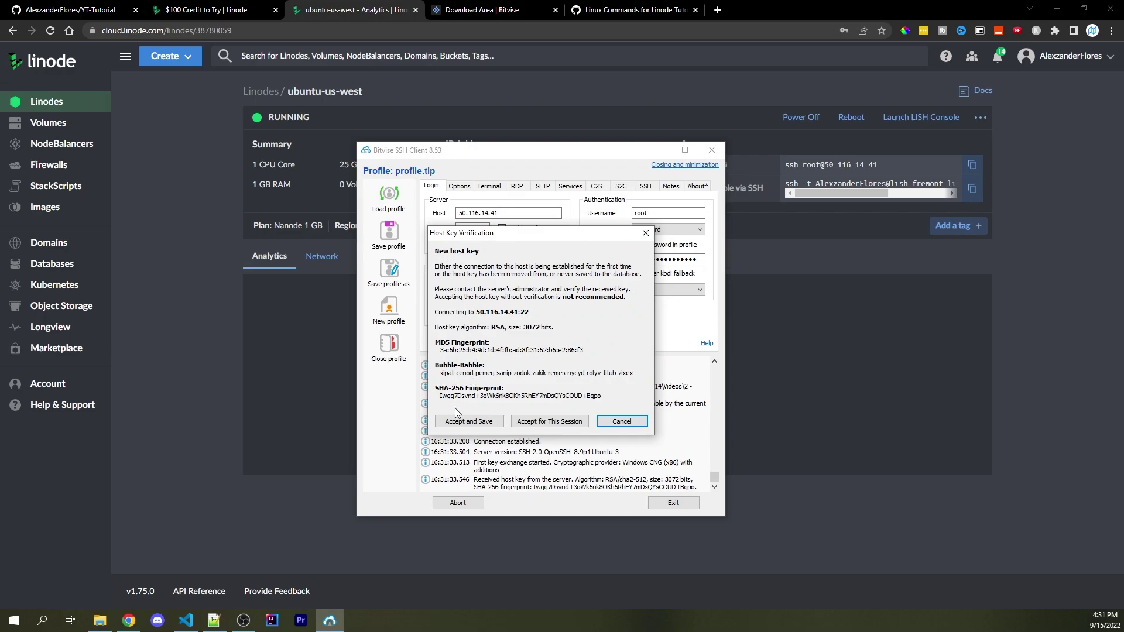
left_click(459, 421)
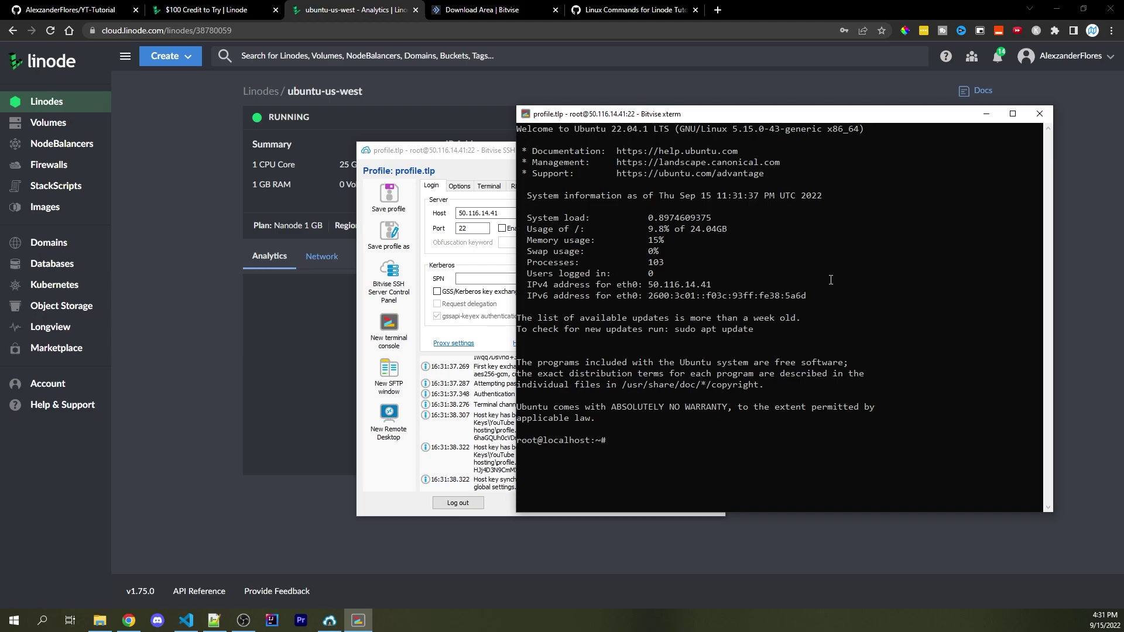
Clear the xterm welcome text and switch to the Linux Commands for Linode Tutorial gist
key("ctrl+l")
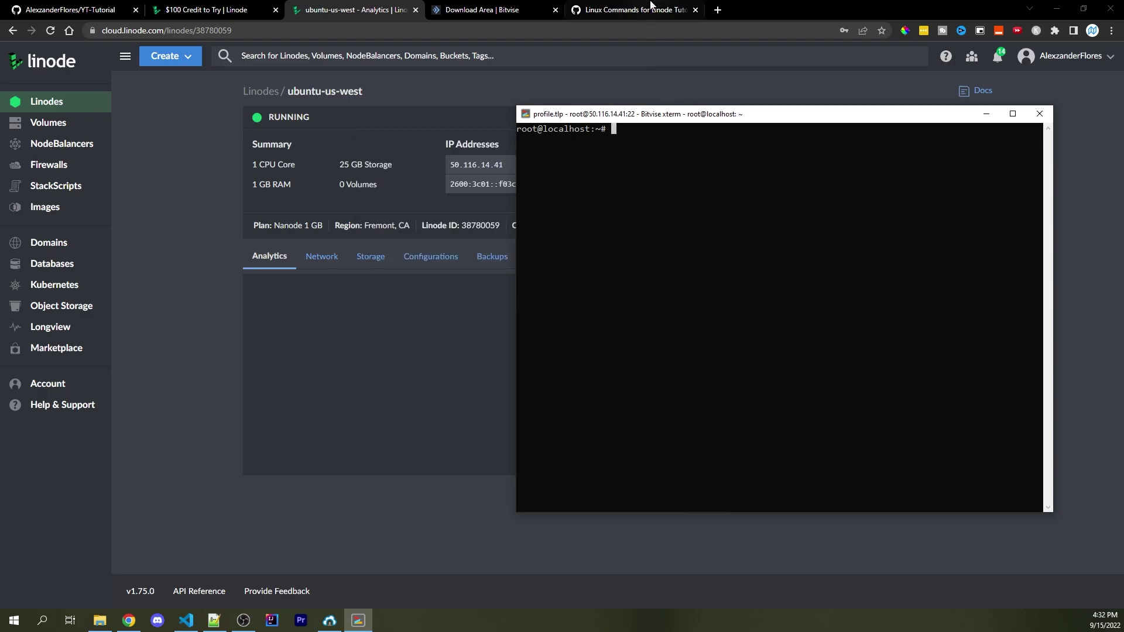
left_click(626, 8)
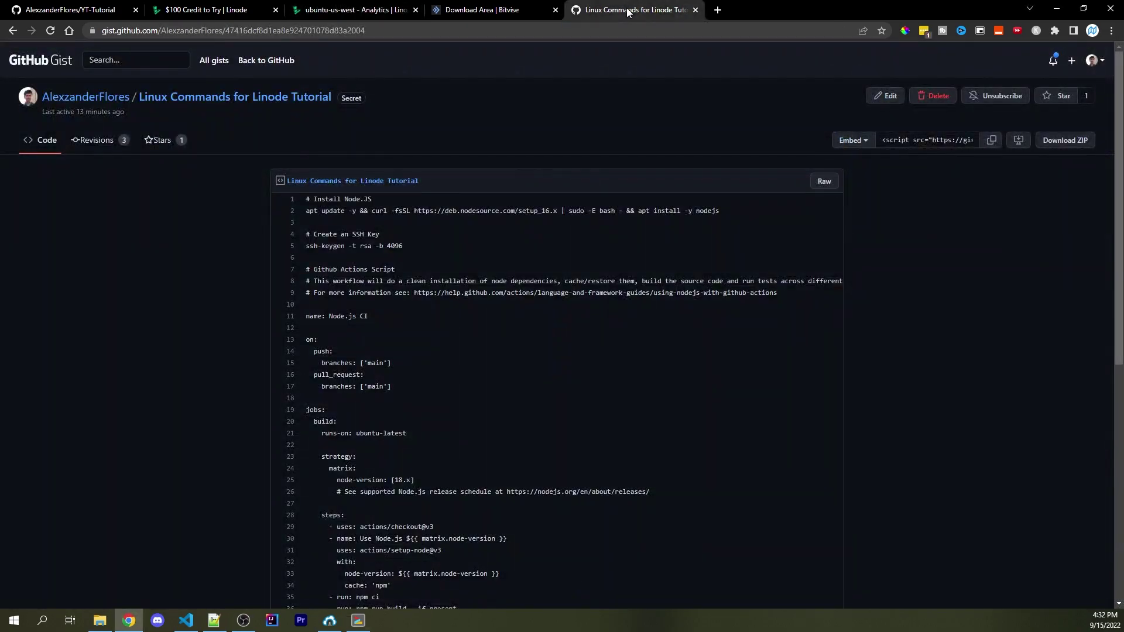
Run the gist's line-2 Node.js install command in the xterm and confirm node -v reports v16.17.0
left_click_drag(719, 212, 327, 208)
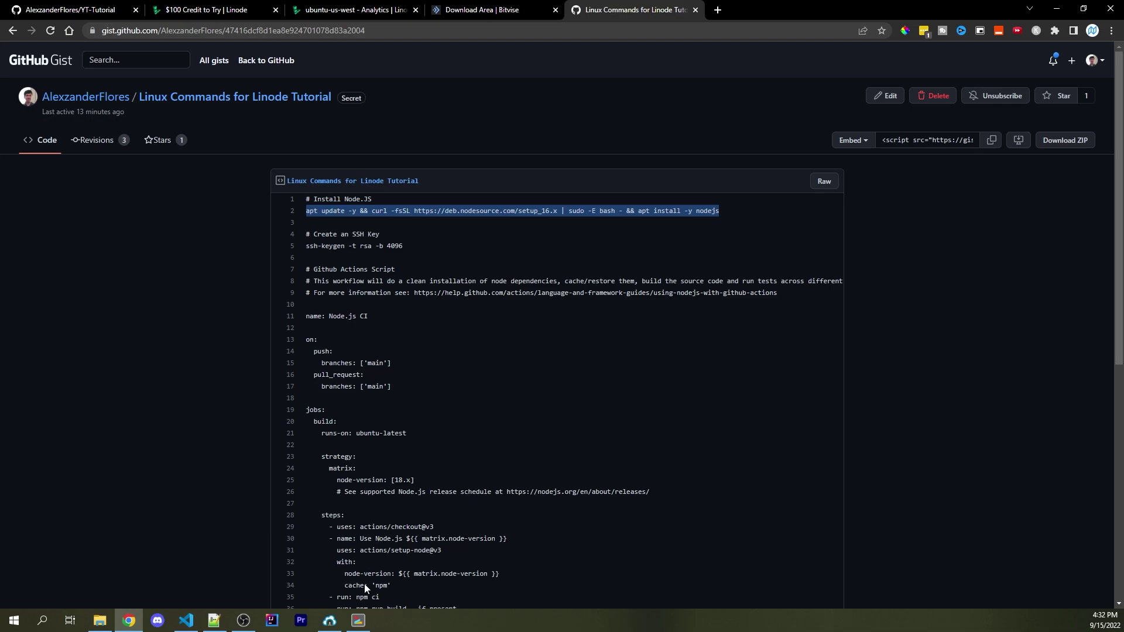
left_click(359, 621)
right_click(650, 210)
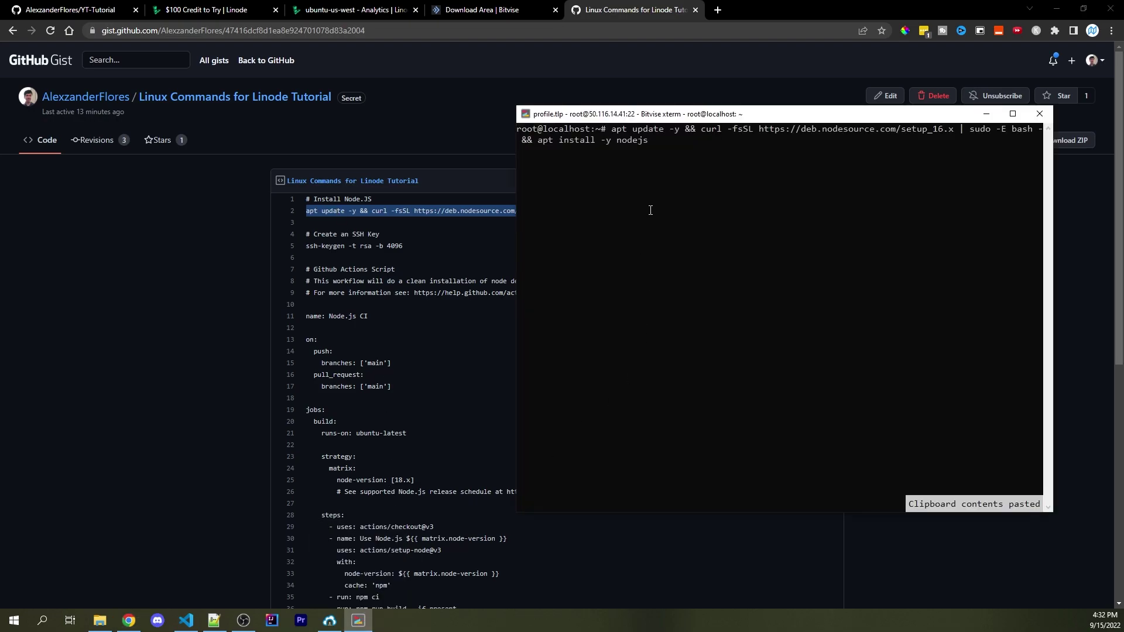
key("Return")
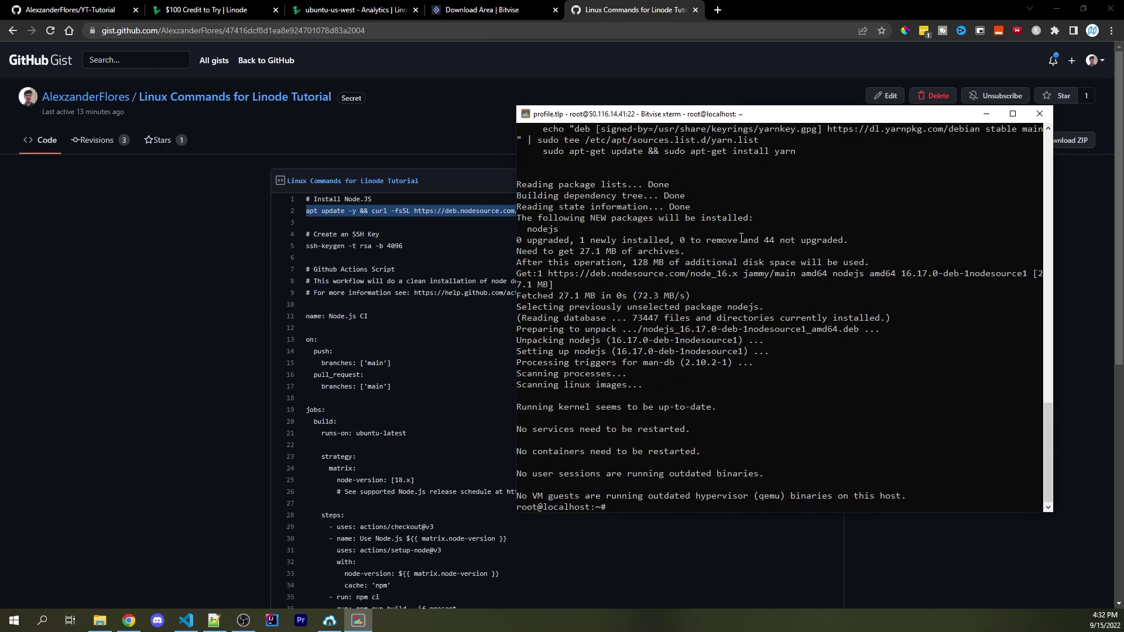
key("ctrl+l")
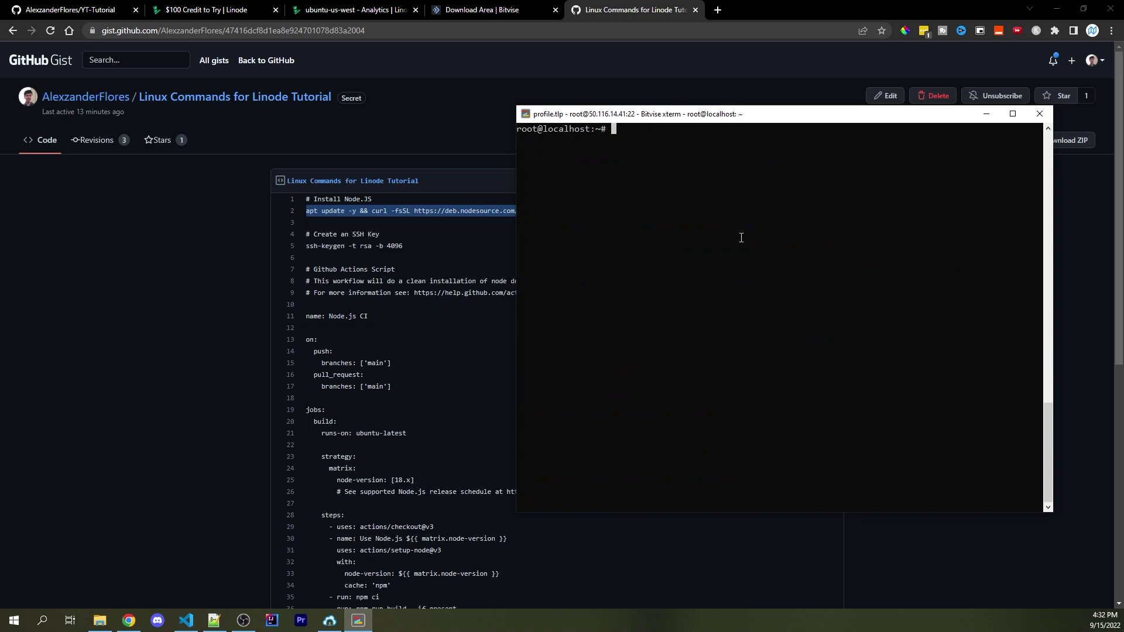
type("node -v")
key("Return")
left_click(70, 13)
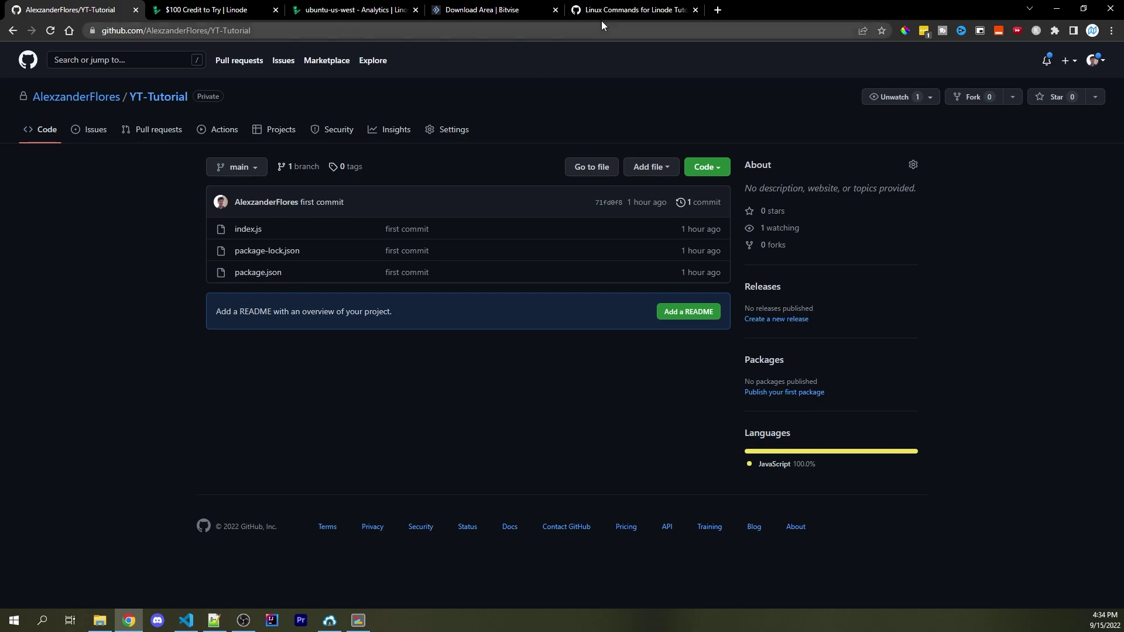
Run ssh-keygen -t rsa -b 4096 from the gist on the server, accepting all default prompts
left_click(622, 10)
left_click(493, 189)
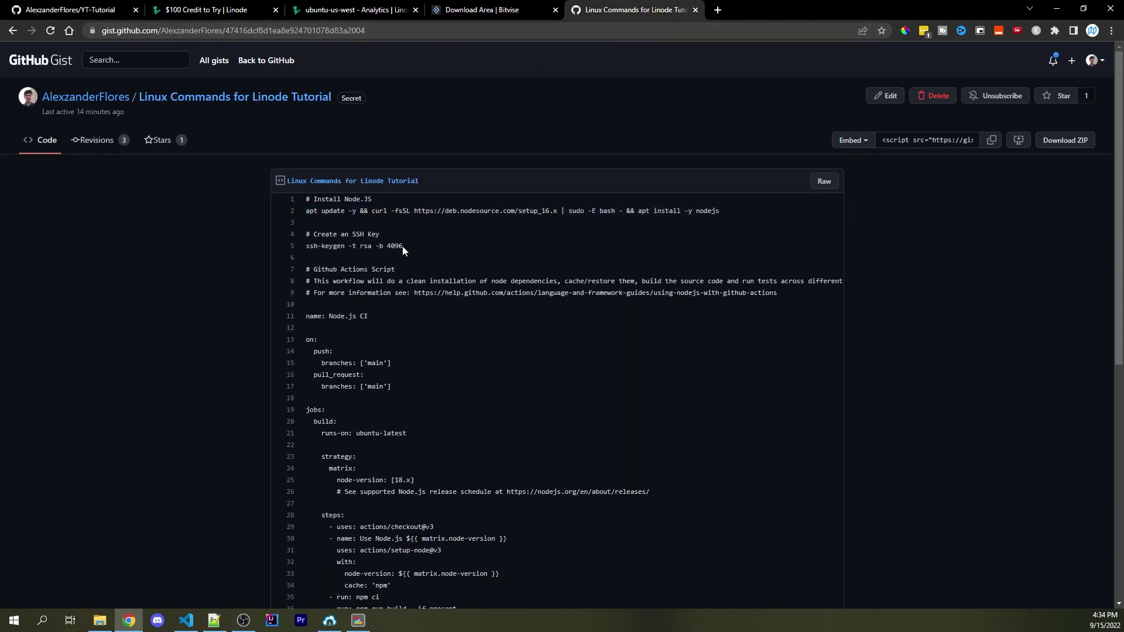
left_click_drag(405, 246, 306, 245)
key("ctrl+c")
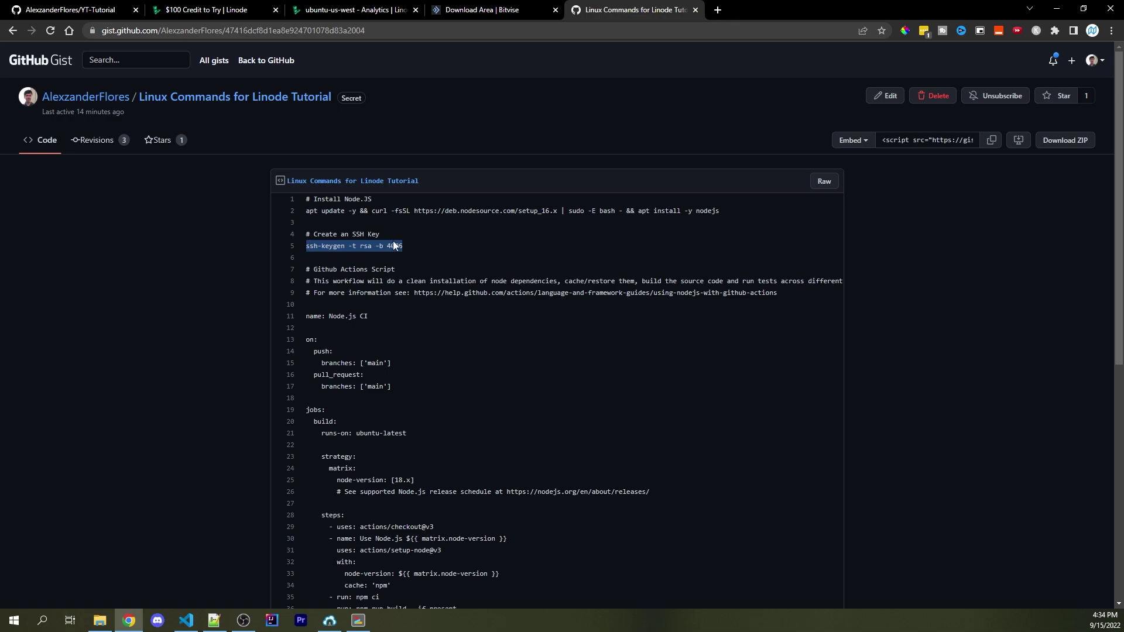
left_click(358, 620)
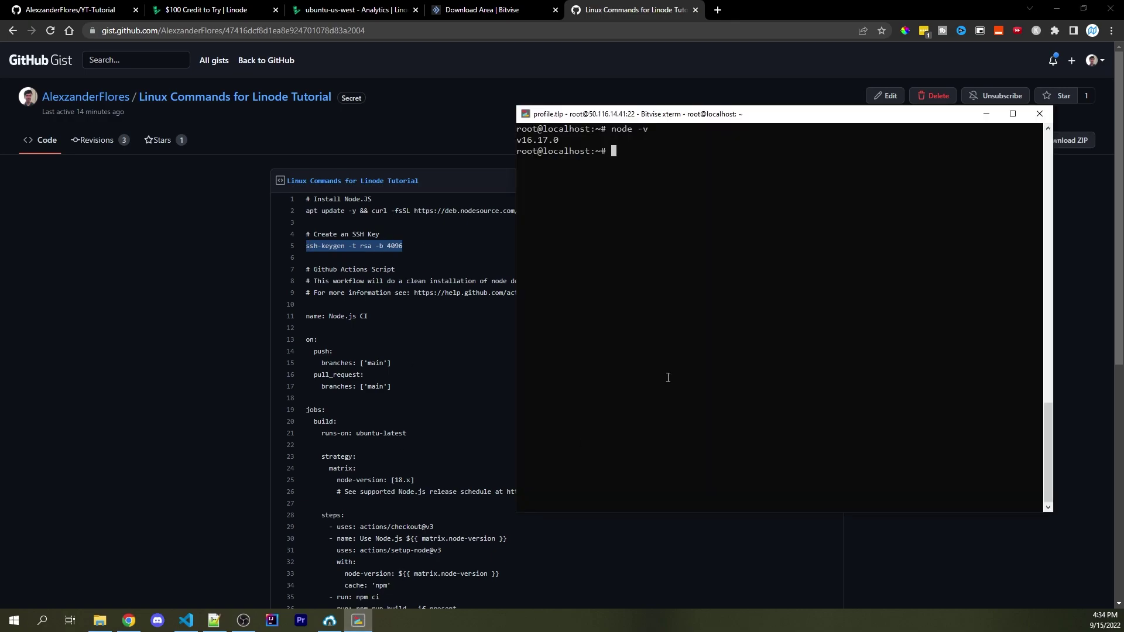
key("ctrl+l")
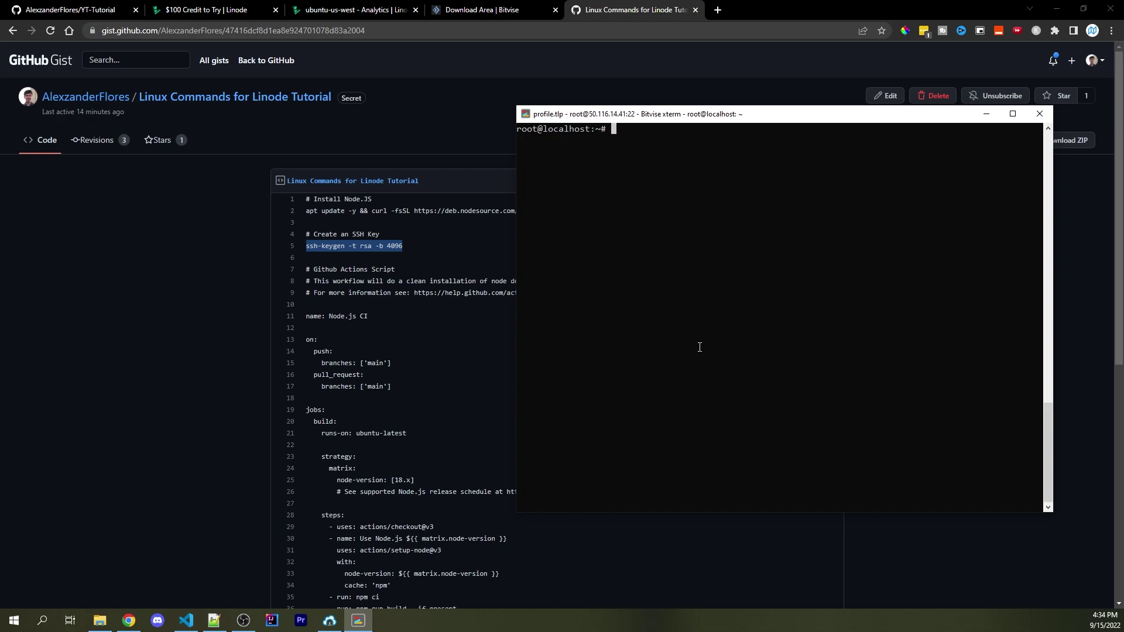
right_click(699, 347)
key("Return")
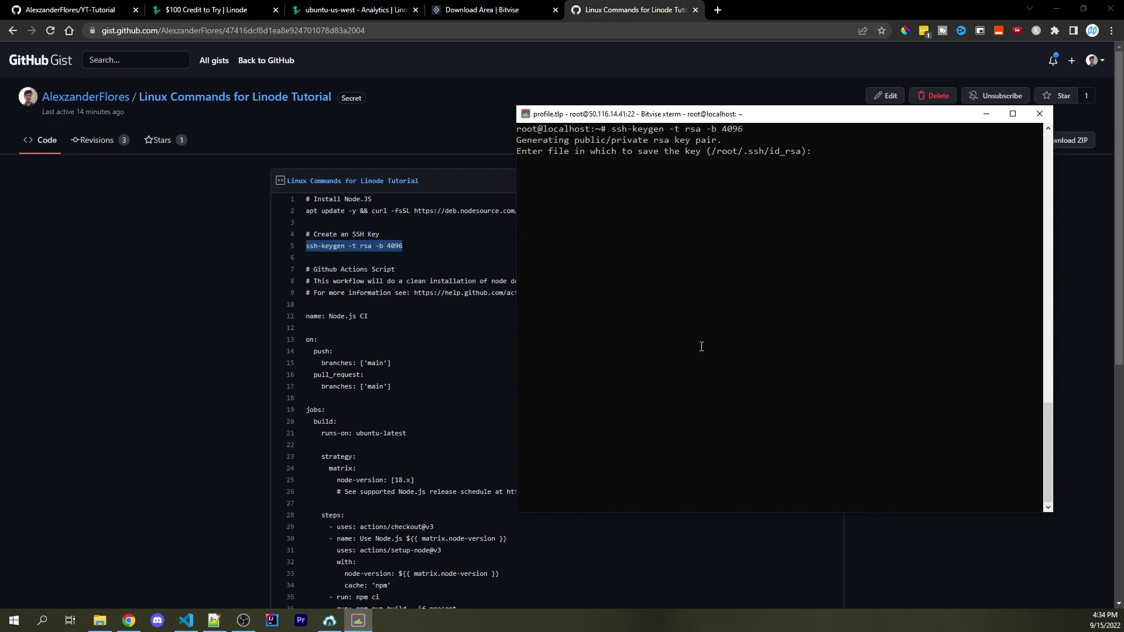
key("Return")
key("Return")
key("Return")
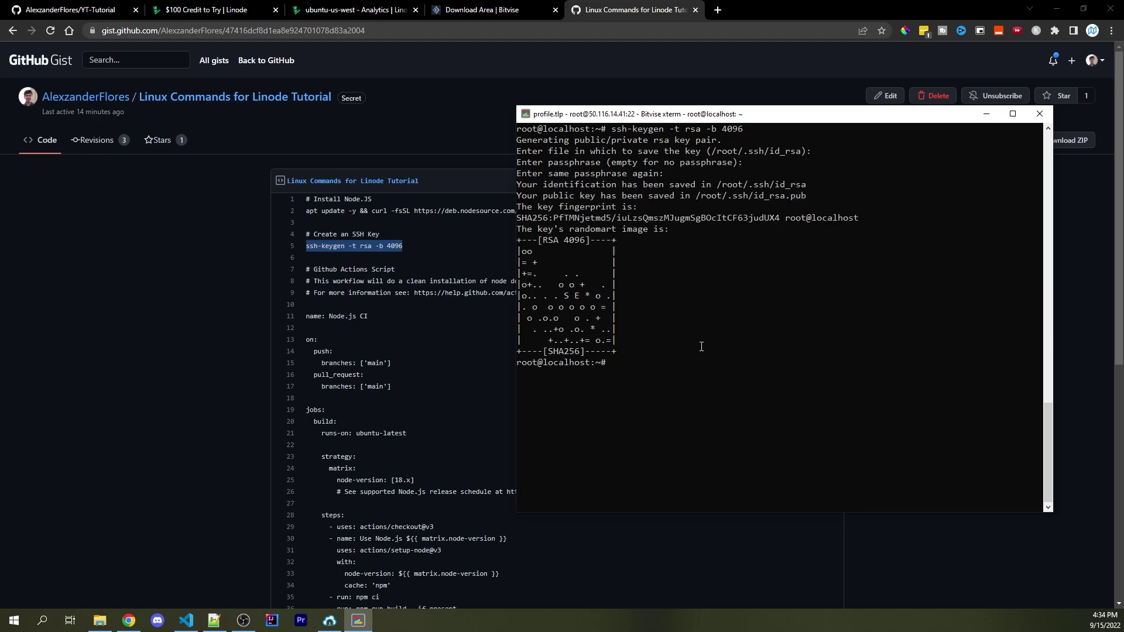
List ~/.ssh with ls .ssh -a, open id_rsa.pub in vim and copy the public key
key("ctrl+l")
type("ls .")
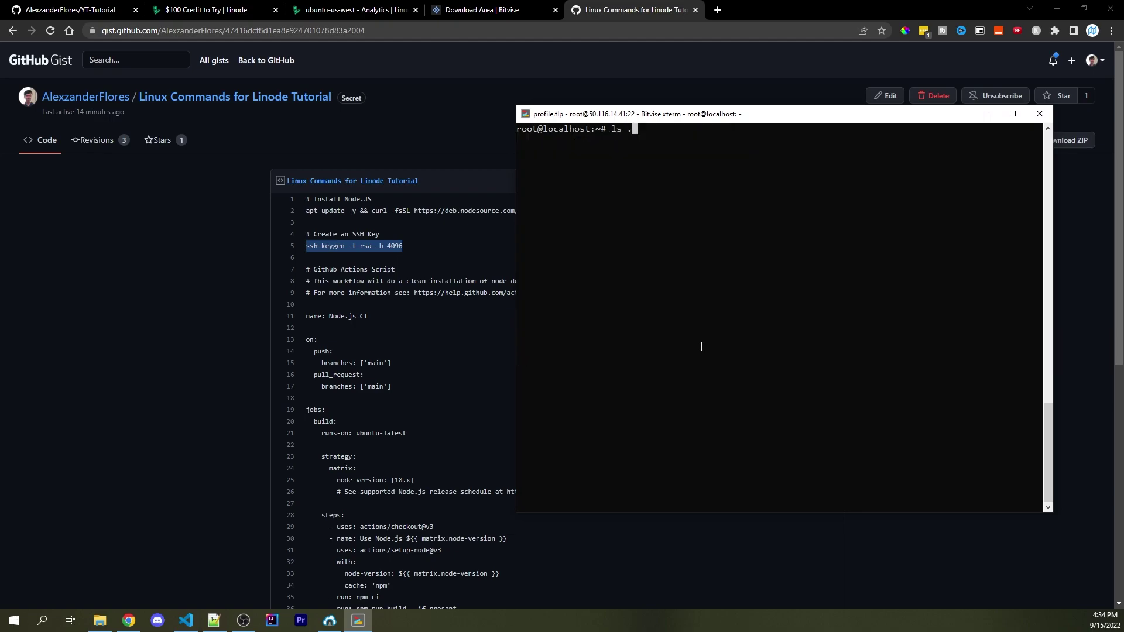
type("ssh -a")
key("Return")
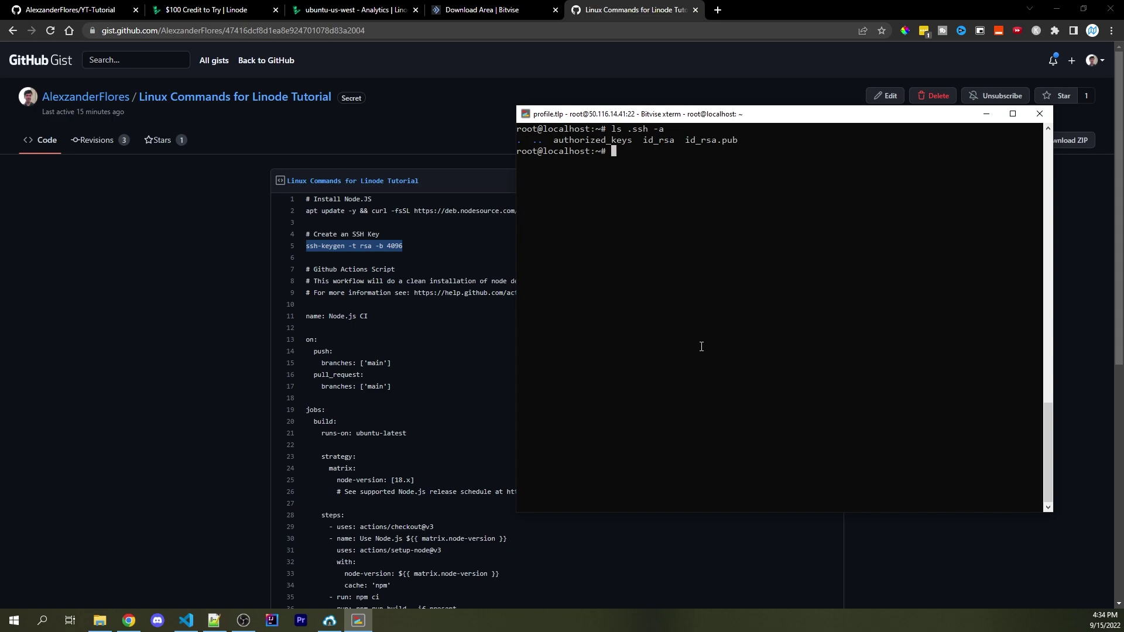
type("vim .s")
key("Tab")
type("id_rsa.pub")
key("Return")
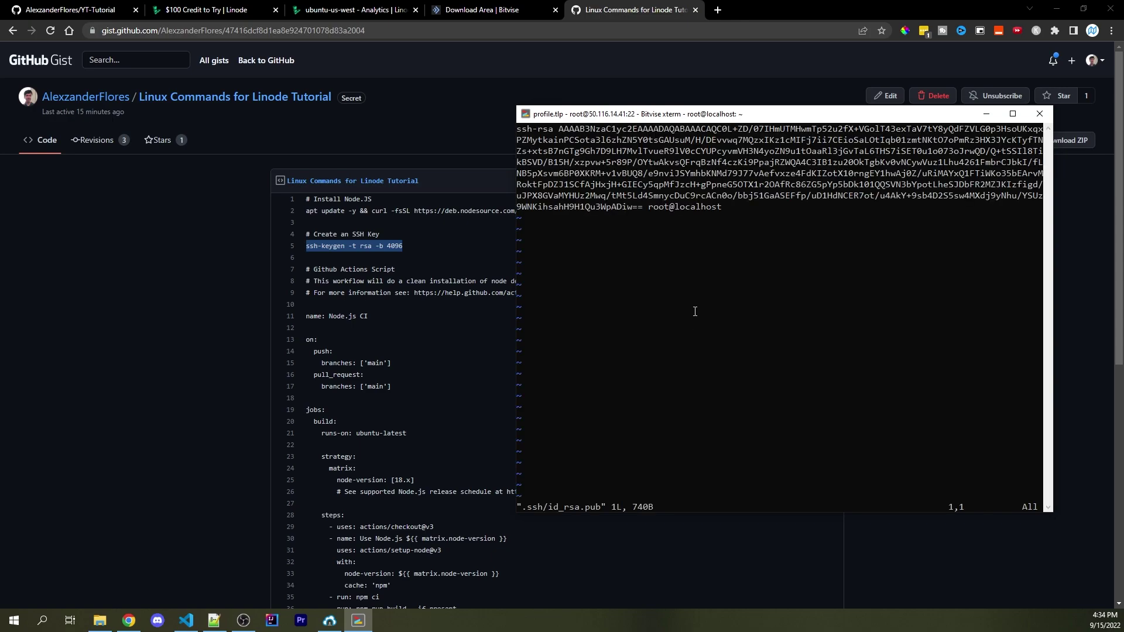
left_click_drag(722, 208, 516, 129)
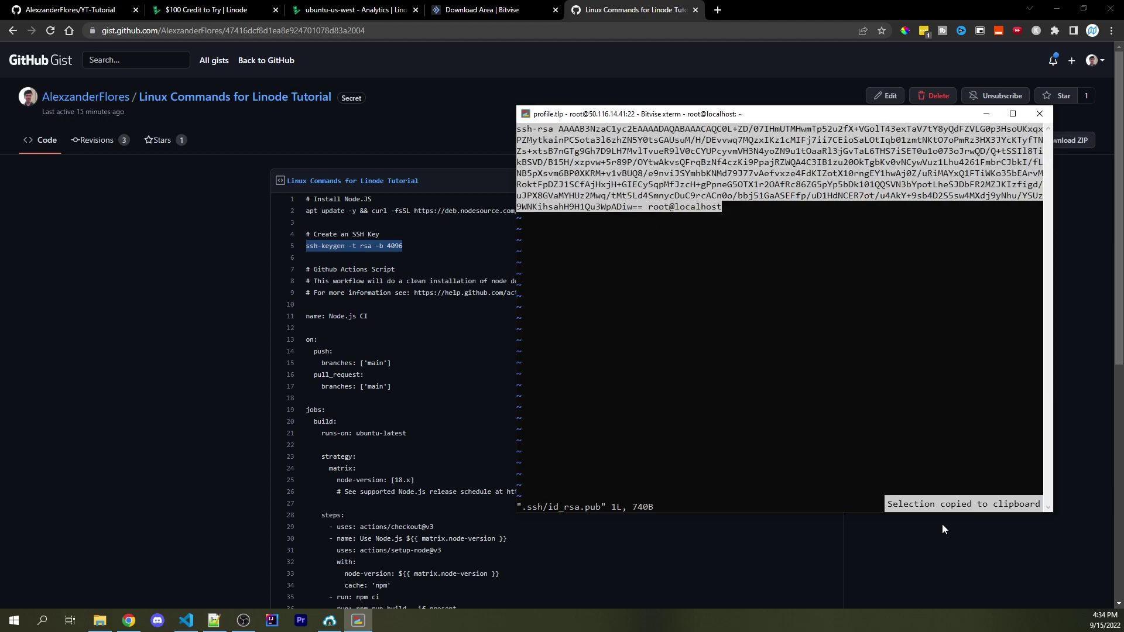
left_click(767, 358)
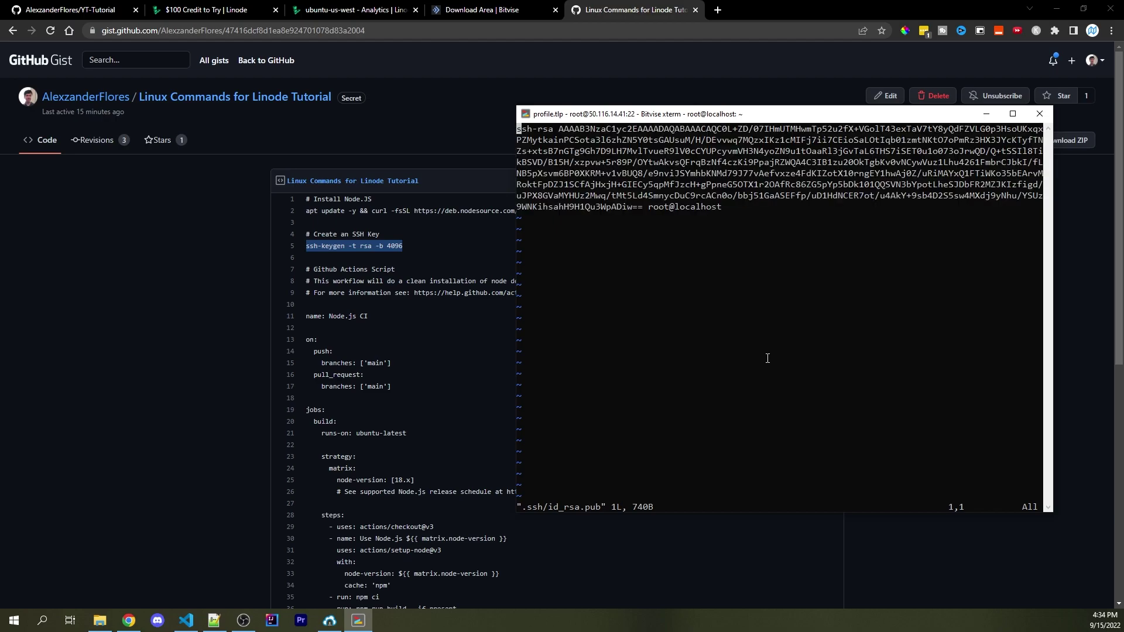
Under YT-Tutorial's Deploy keys settings, add a key titled 'Linode VPS' containing the pasted id_rsa.pub text
left_click(60, 13)
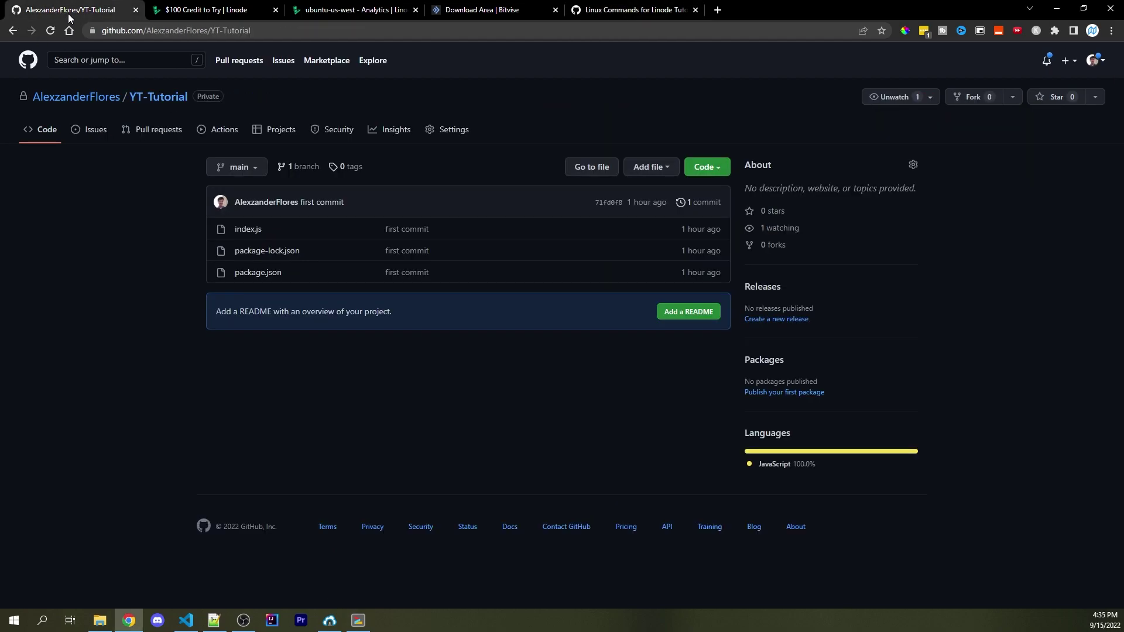
left_click(452, 134)
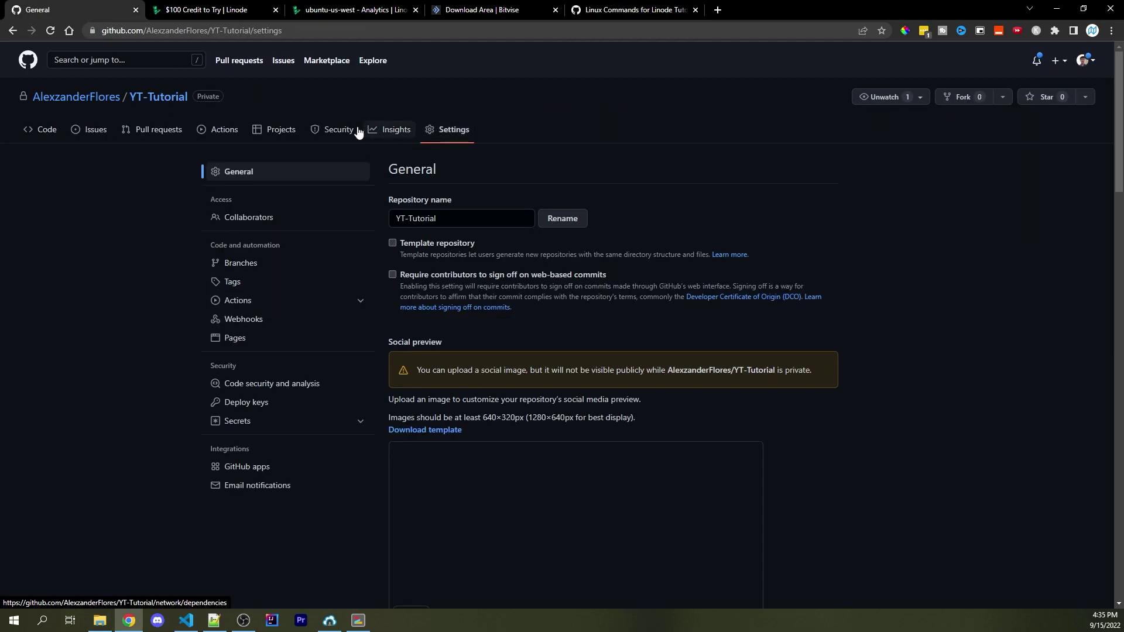
left_click(250, 408)
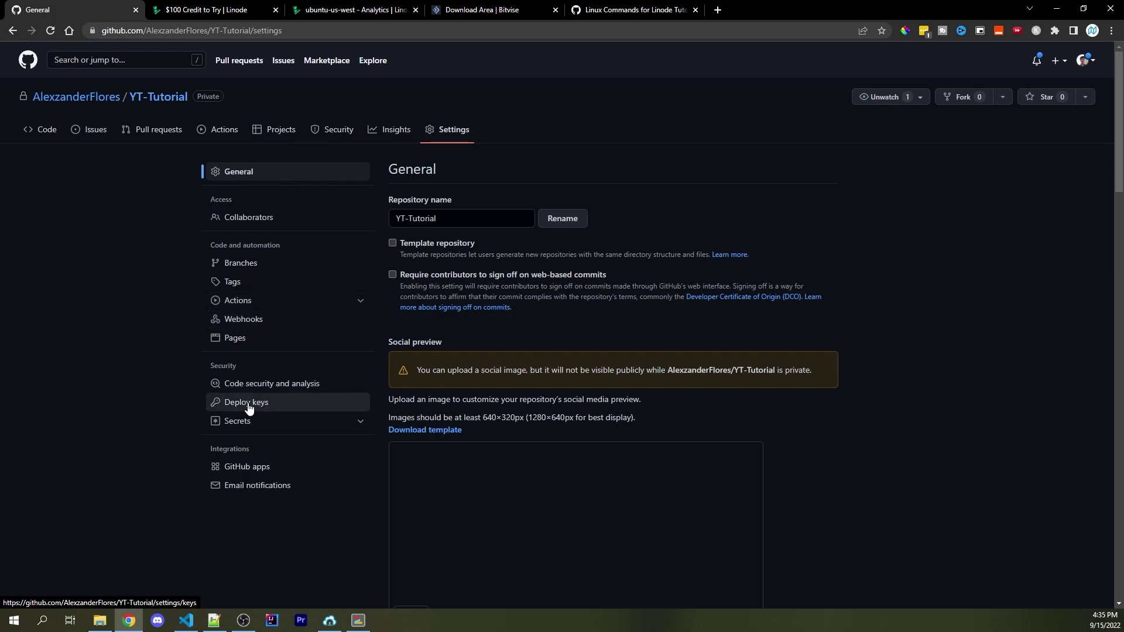
left_click(802, 174)
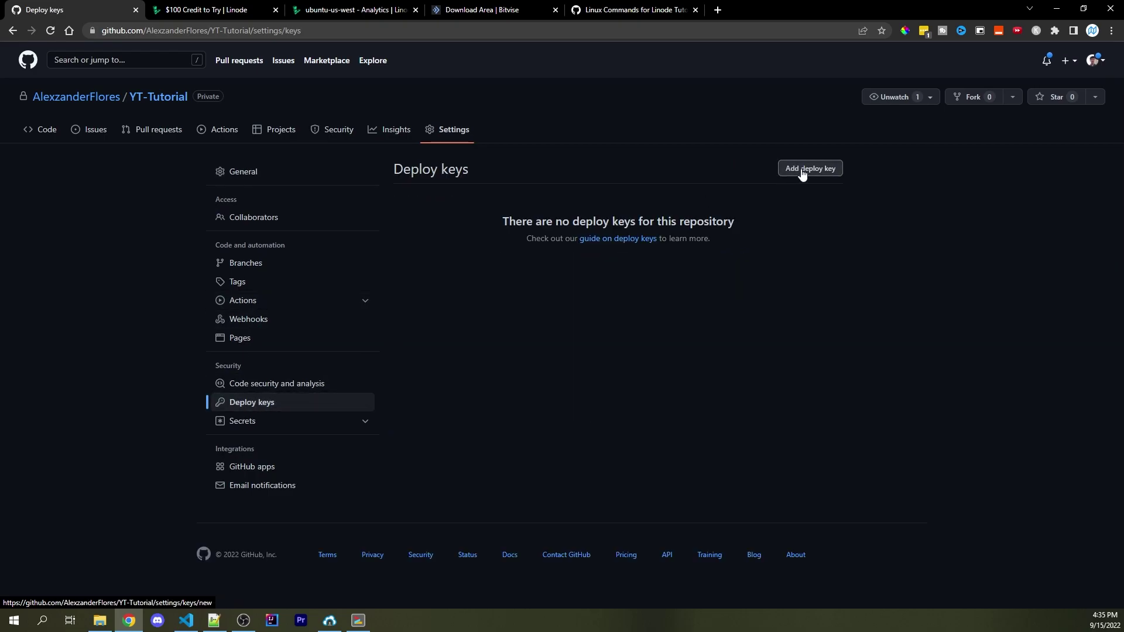
left_click(527, 221)
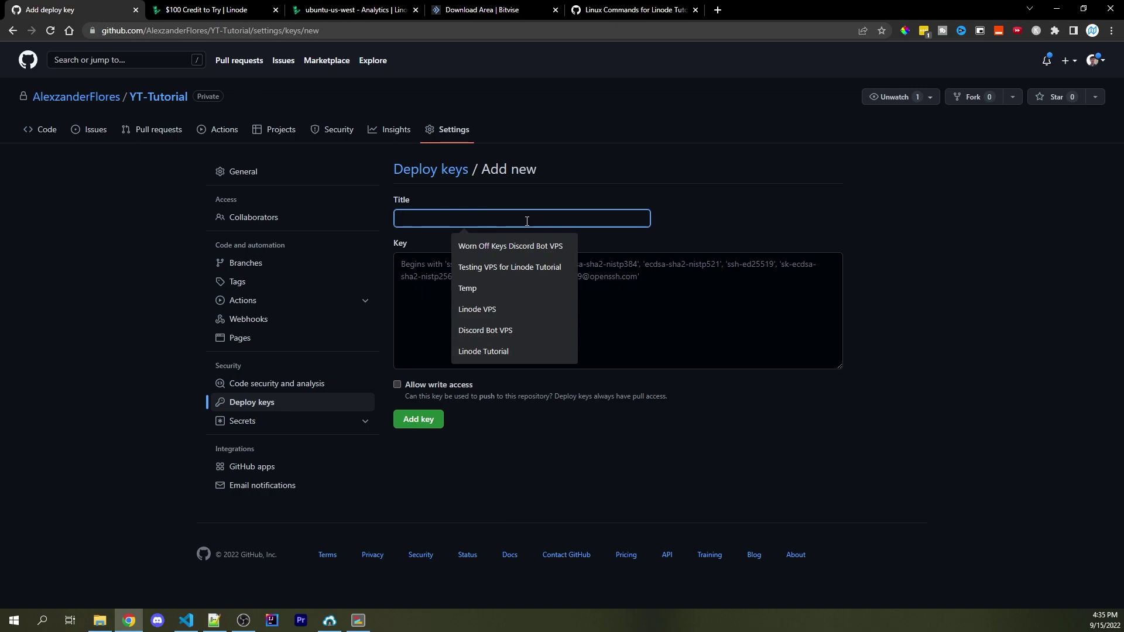
type("Lin")
key("Down")
key("Return")
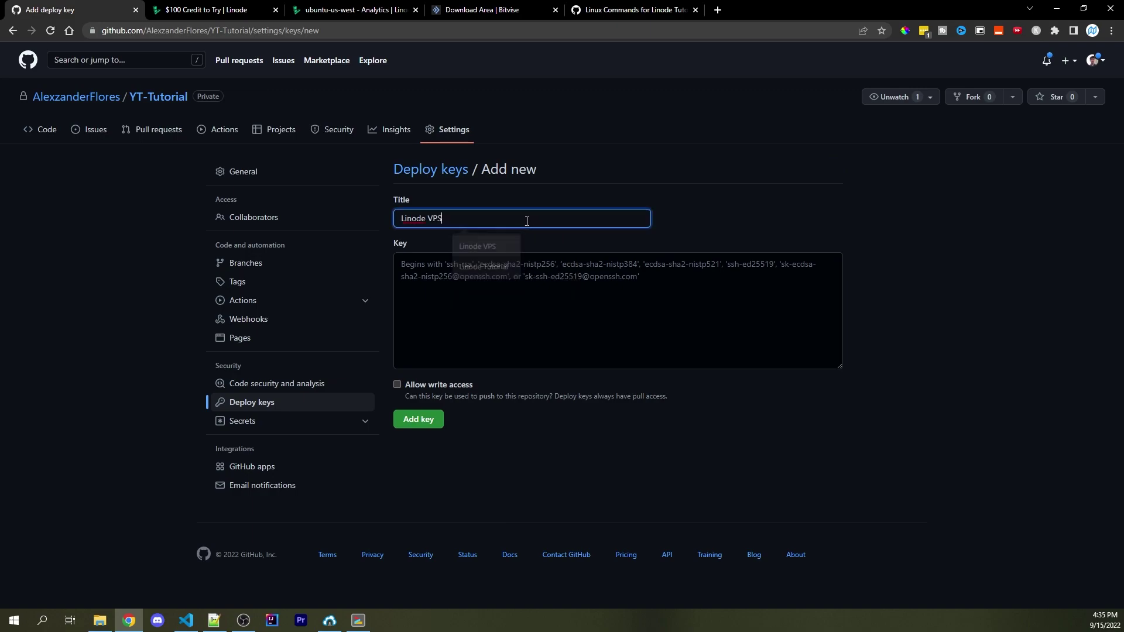
left_click(482, 284)
key("ctrl+v")
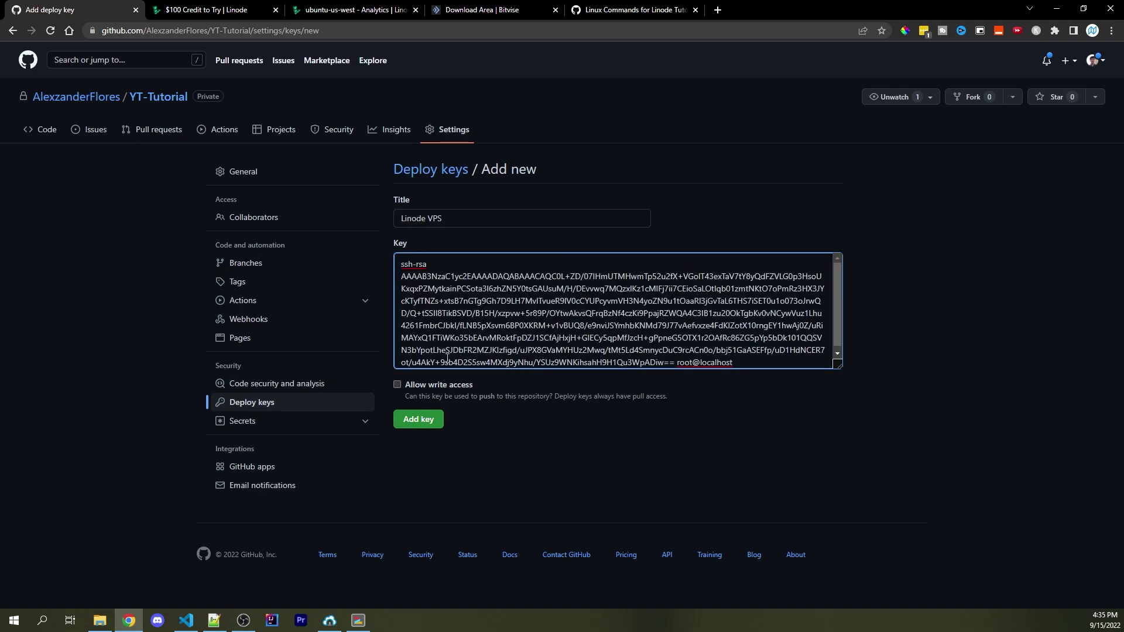
left_click(419, 419)
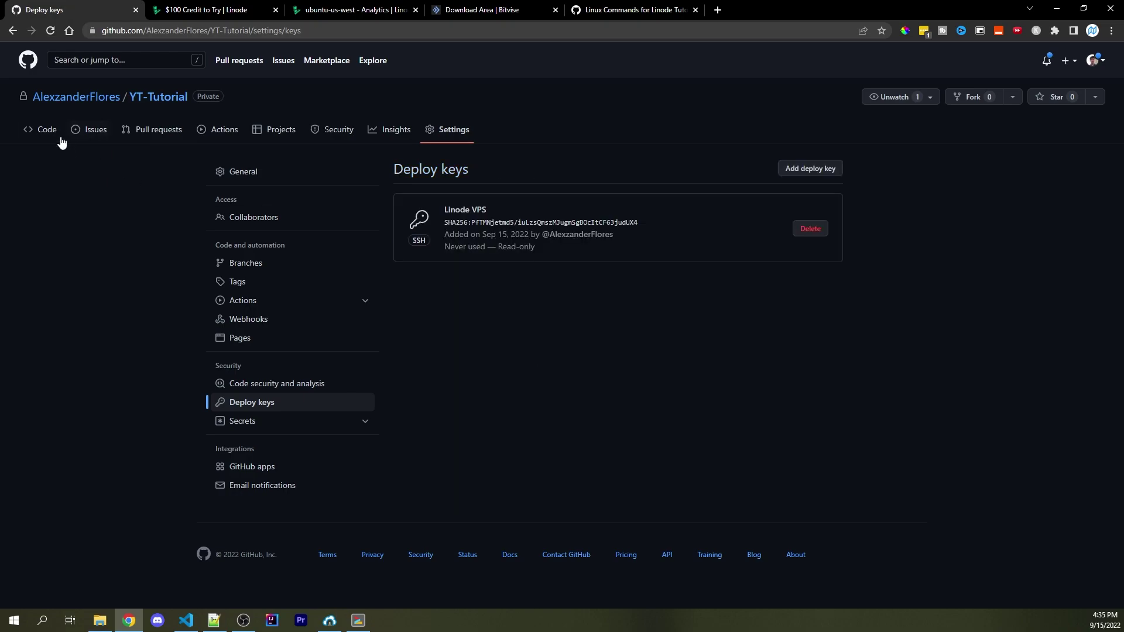
Copy YT-Tutorial's SSH clone URL from GitHub and quit vim on the server
left_click(47, 130)
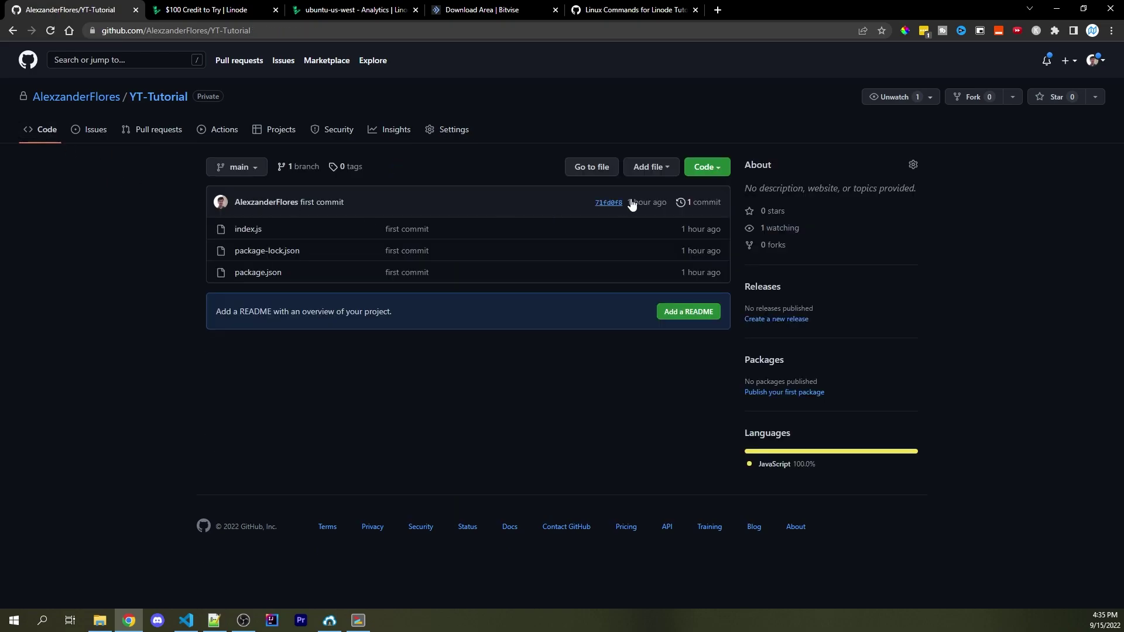
left_click(724, 168)
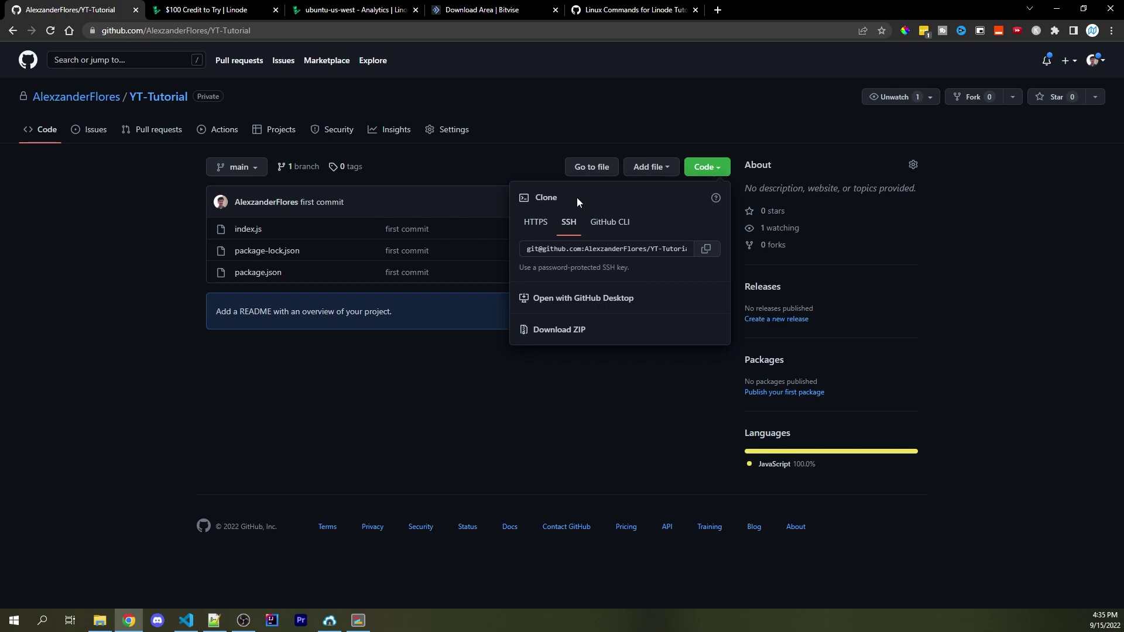
left_click(707, 250)
left_click(358, 620)
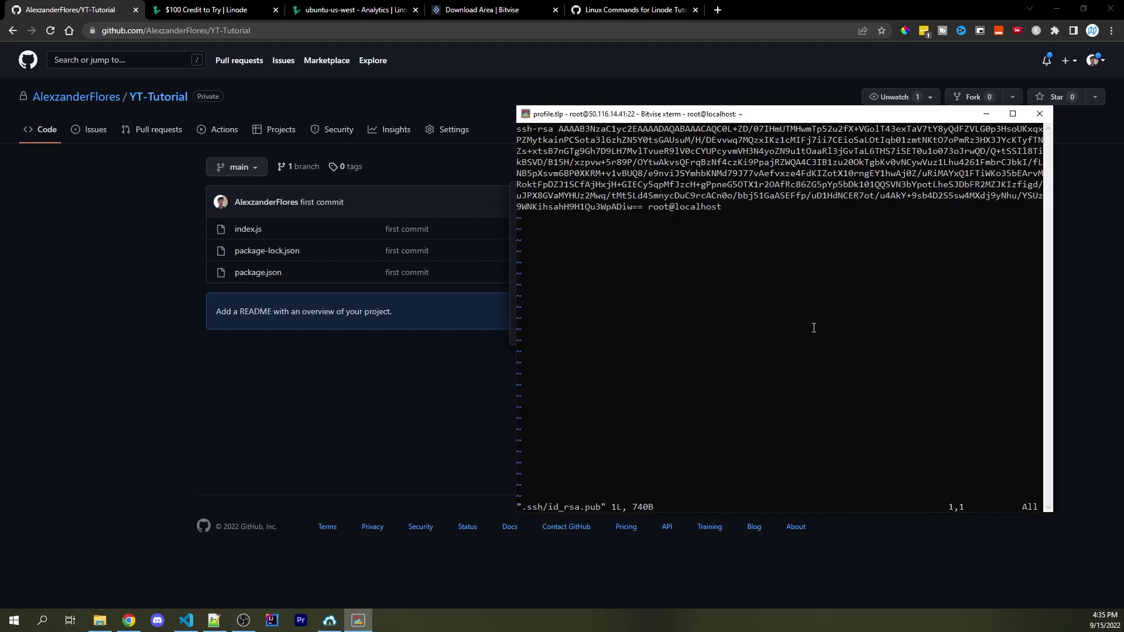
type(":q")
key("Return")
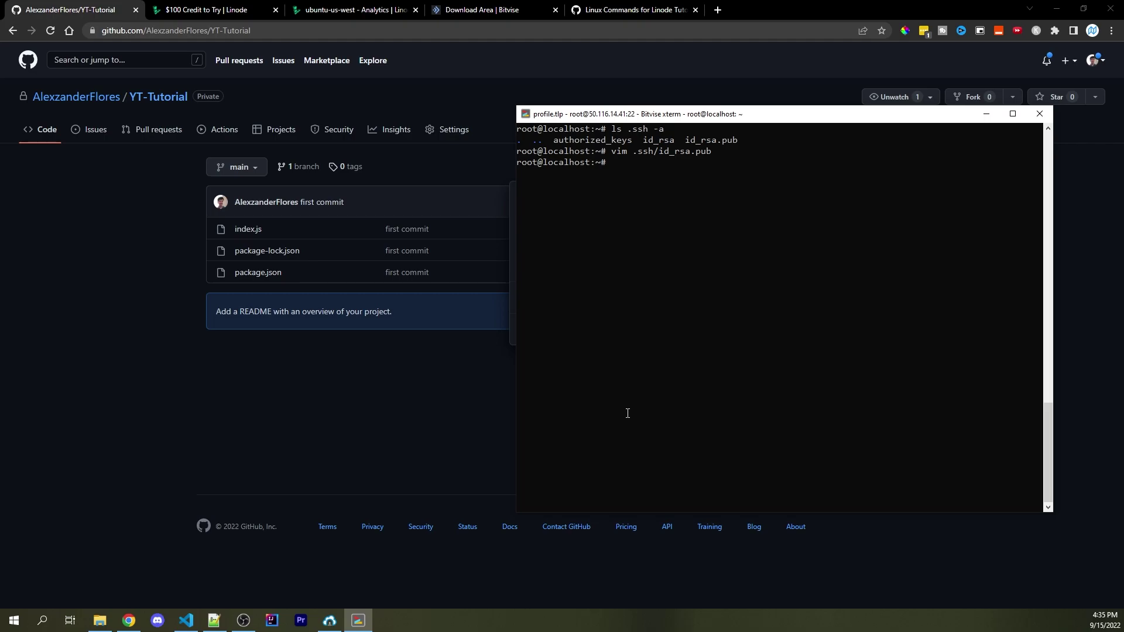
Run git clone with the SSH URL, answering yes to trust github.com's host key
key("ctrl+l")
type("git clone")
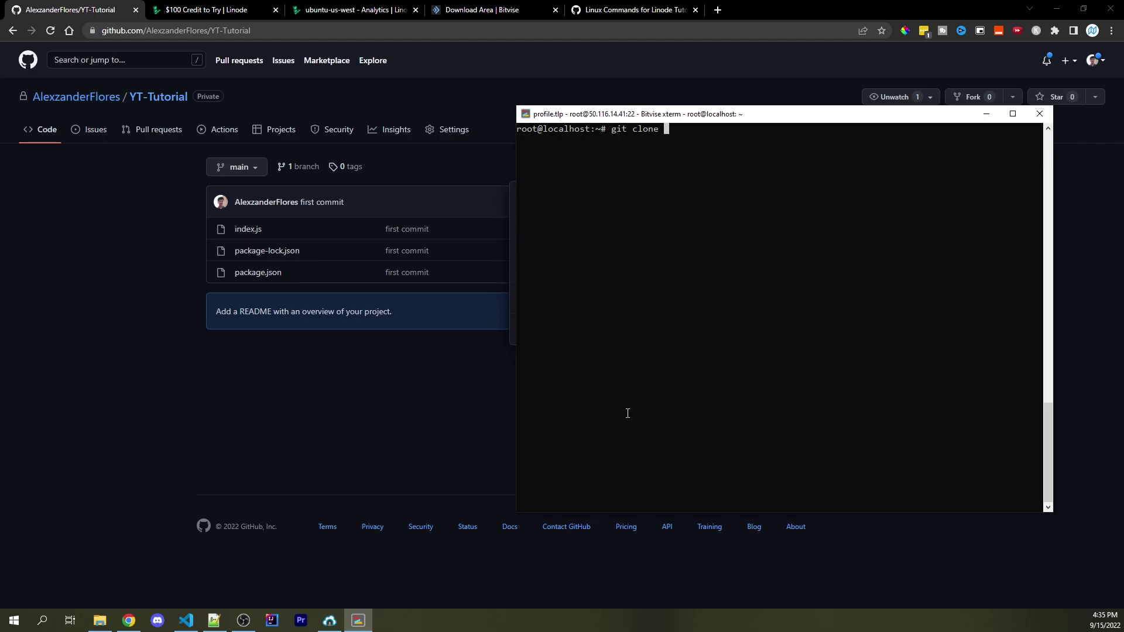
right_click(771, 162)
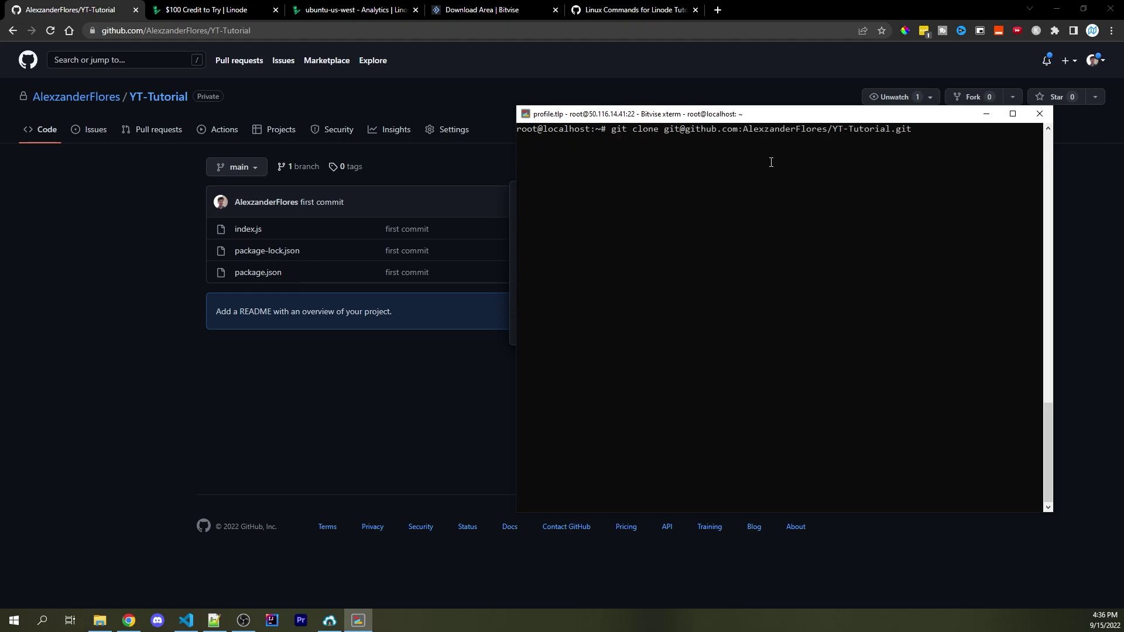
key("Return")
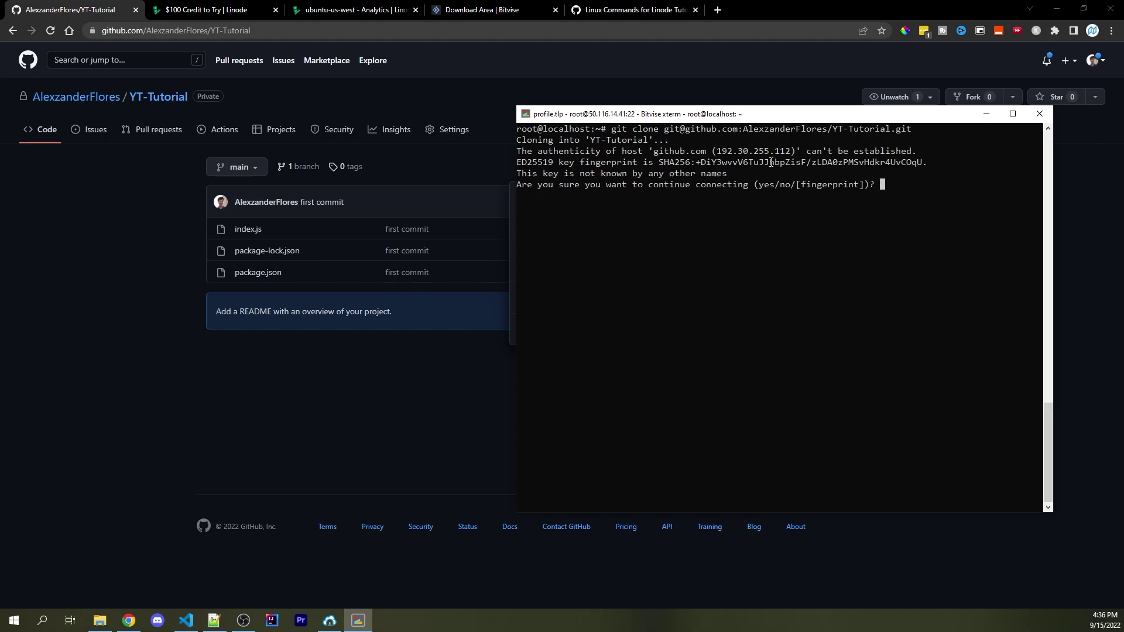
type("yes")
key("Return")
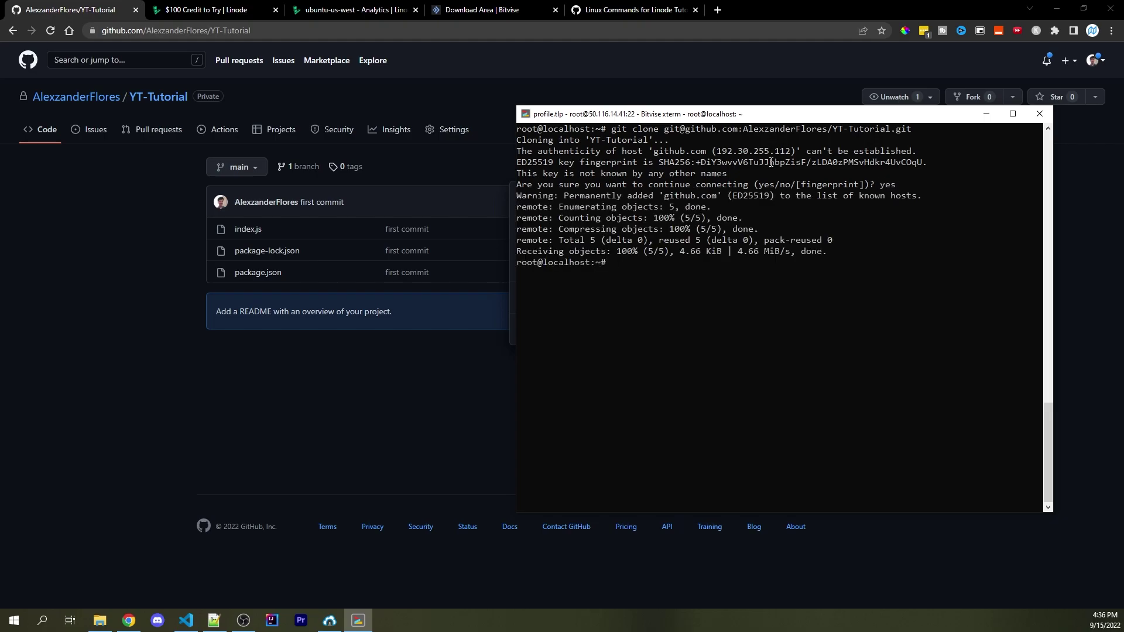
Enter the YT-Tutorial folder and list index.js, package.json and package-lock.json
key("ctrl+l")
type("ls")
key("Return")
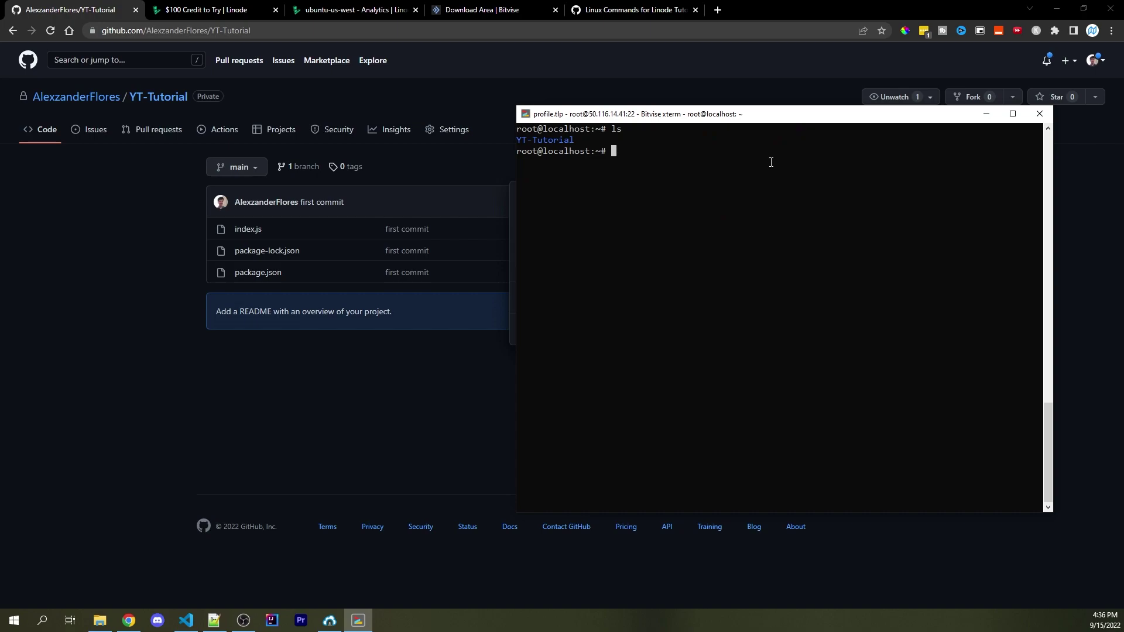
type("cd YT")
key("Tab")
key("BackSpace")
key("BackSpace")
key("BackSpace")
key("BackSpace")
key("BackSpace")
key("BackSpace")
key("BackSpace")
key("Tab")
key("Return")
type("ls")
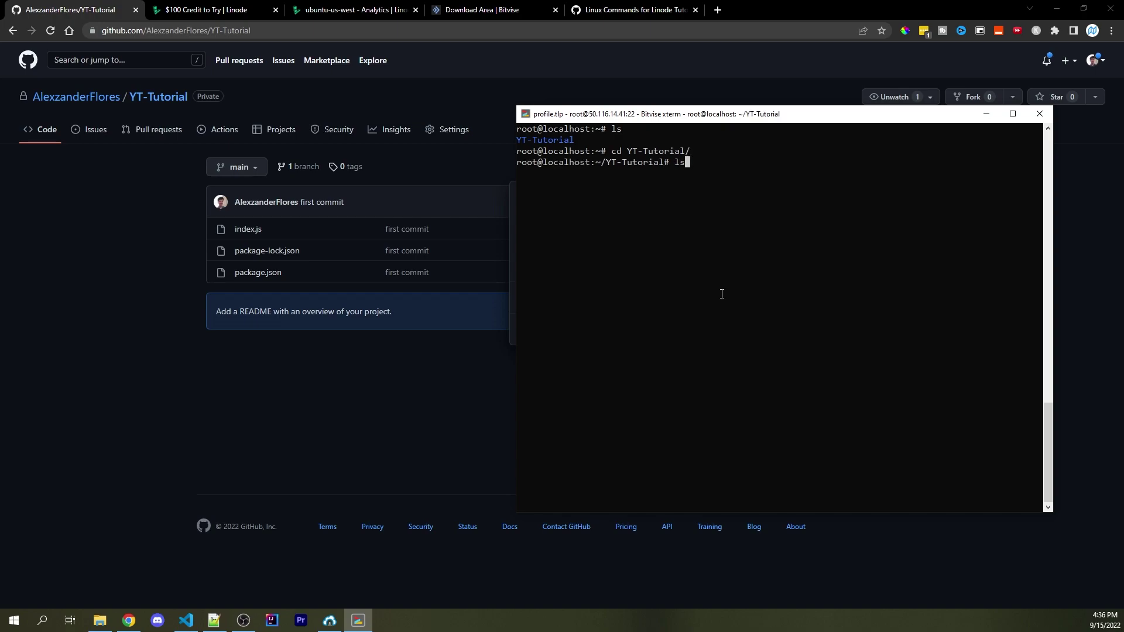
key("Return")
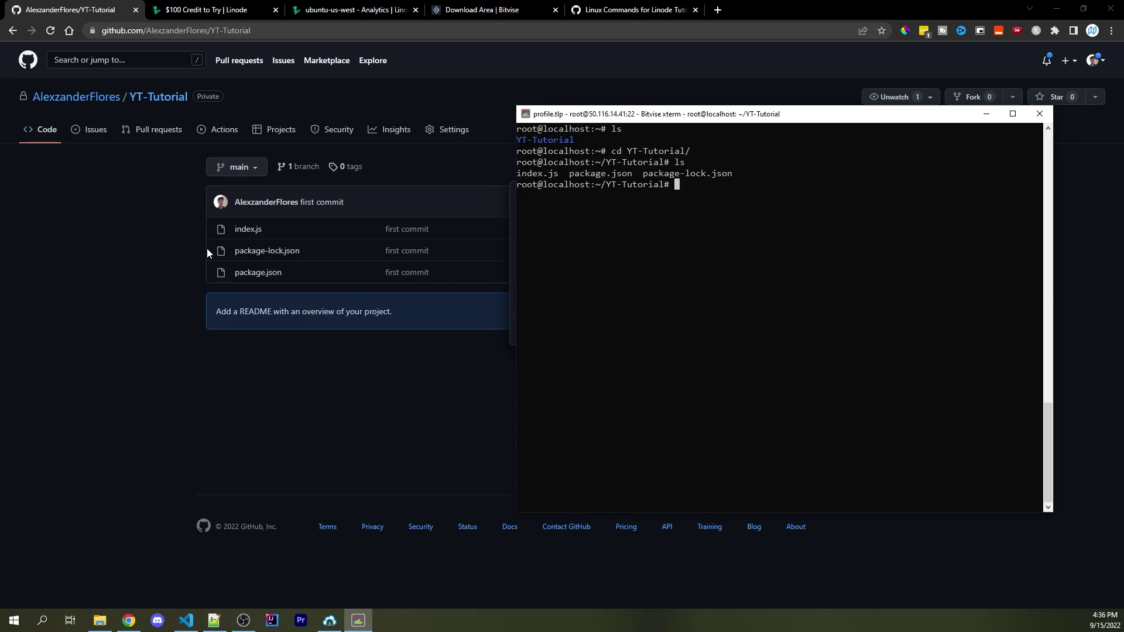
Copy the TOKEN line from the project's .env in Visual Studio Code
left_click(186, 624)
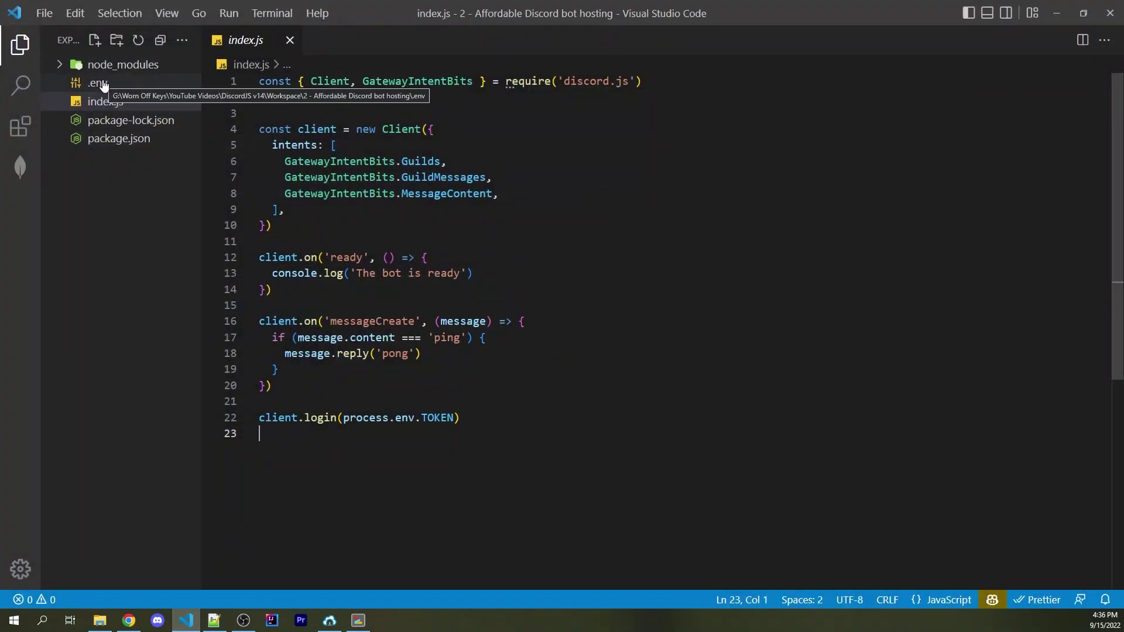
left_click(103, 86)
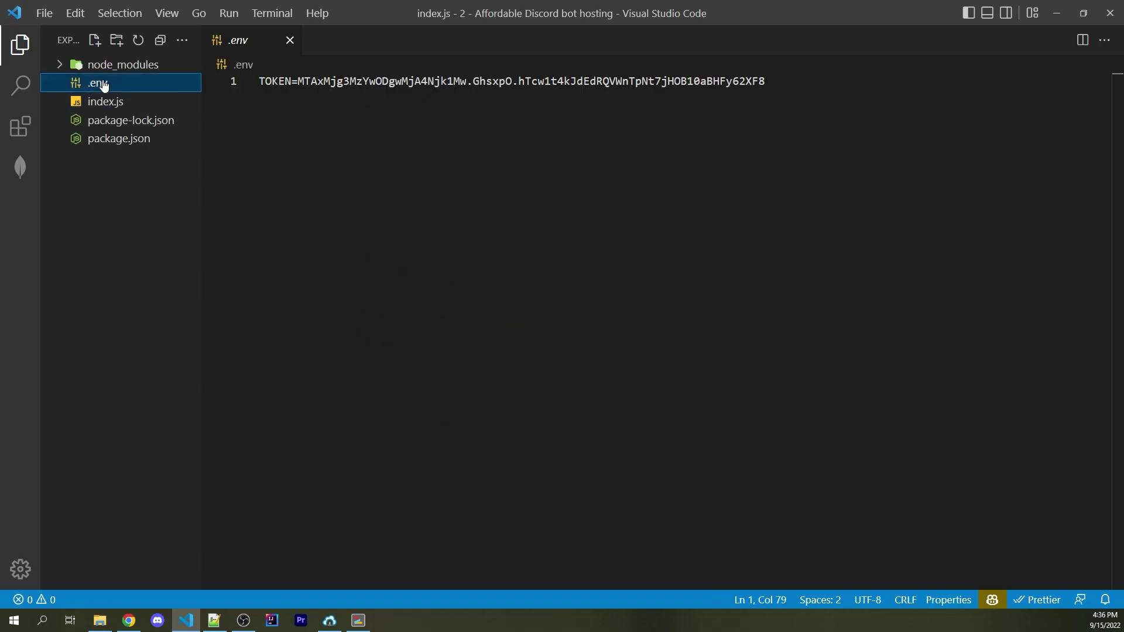
left_click(412, 143)
key("ctrl+a")
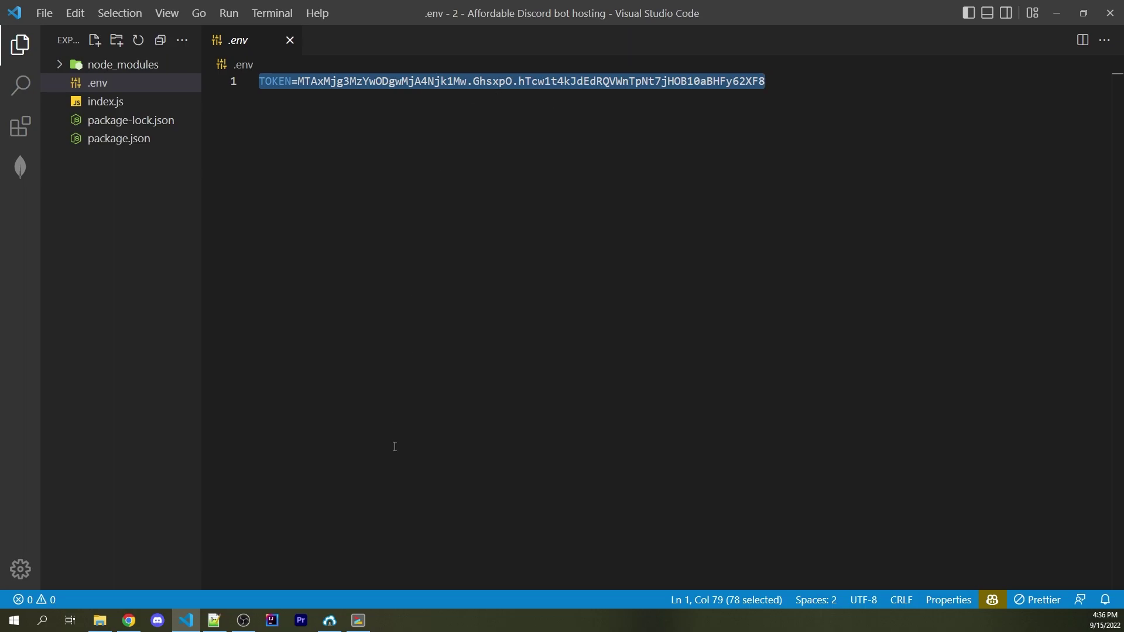
key("ctrl+w")
Create .env on the server with nano, paste the token line and save it
left_click(358, 619)
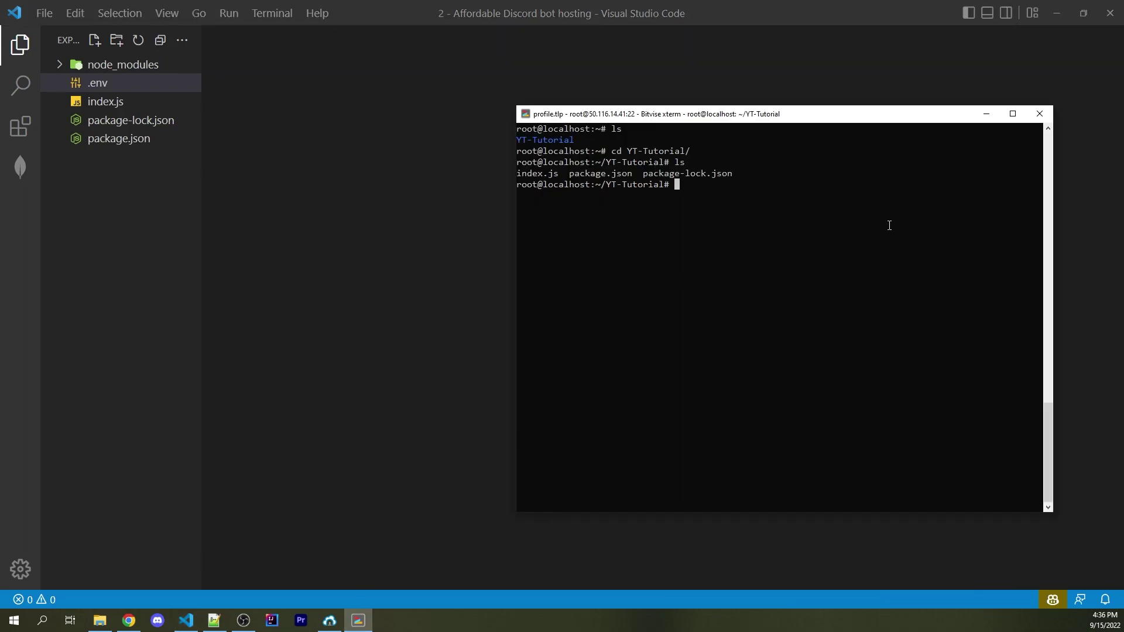
type("nano .env")
key("Return")
right_click(889, 225)
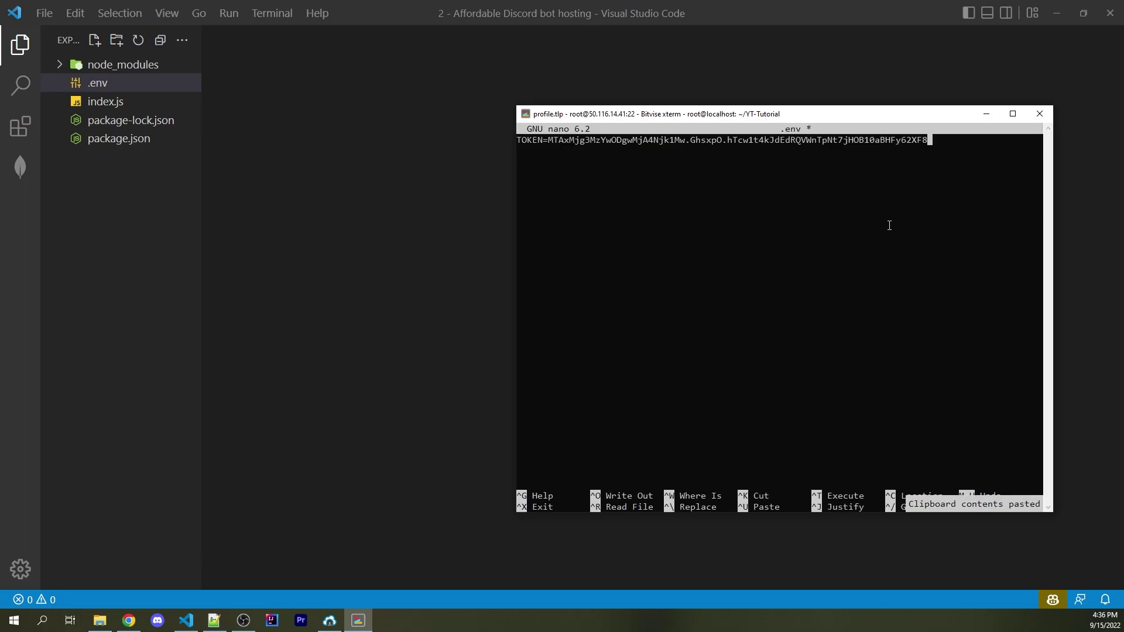
key("ctrl+x")
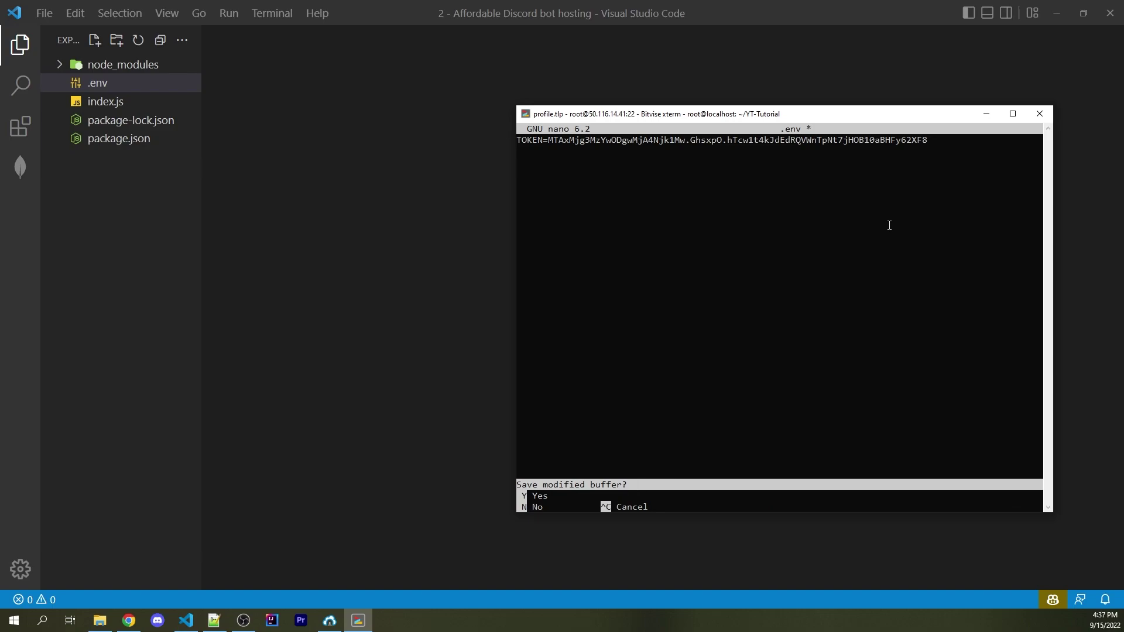
key("y")
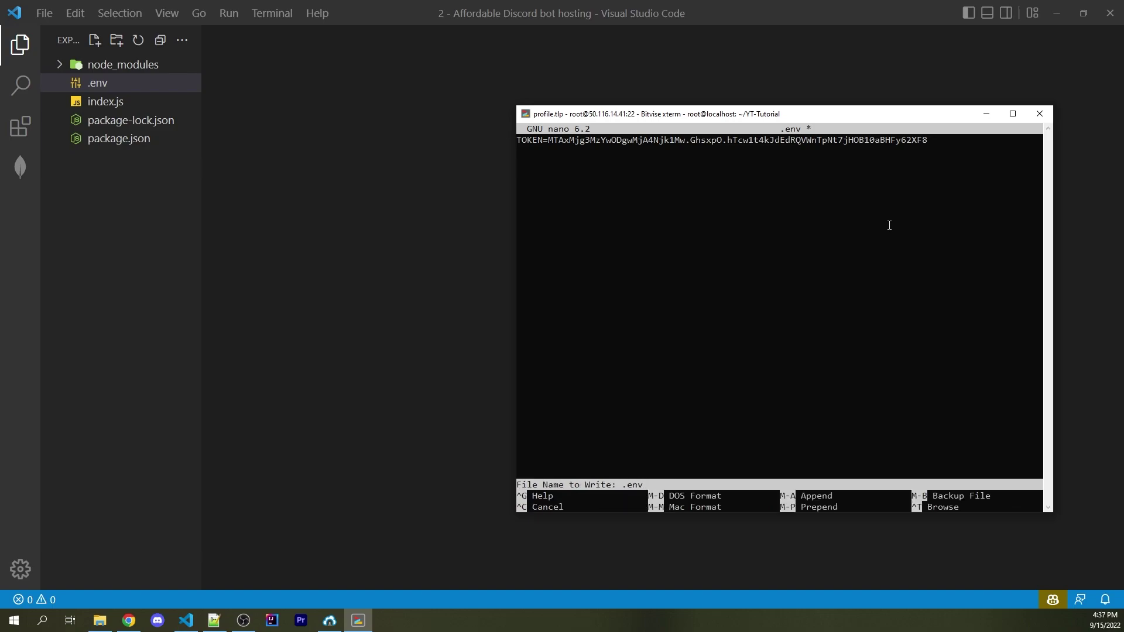
key("Return")
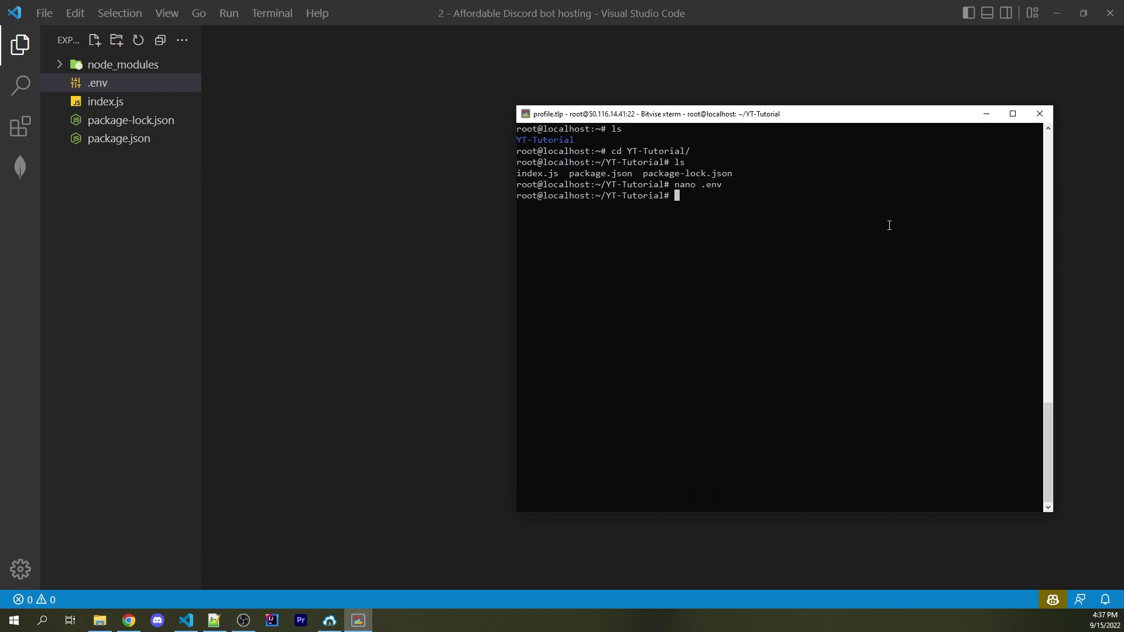
Run npm install on the server and check the discord.js and dotenv dependencies in package.json
type("npm install")
key("Return")
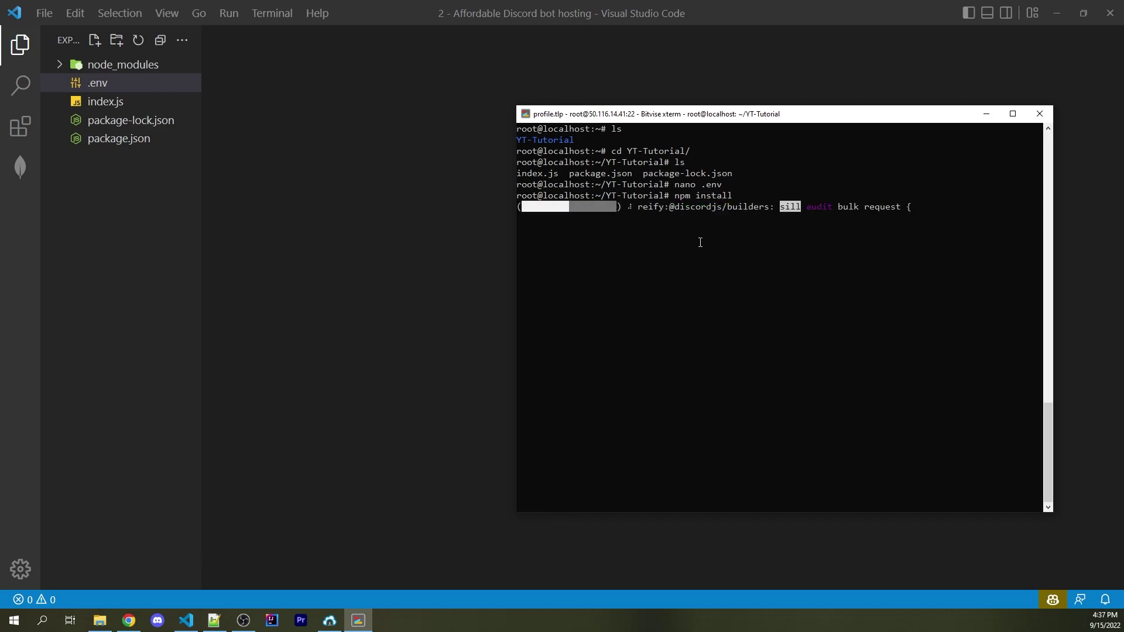
left_click(113, 149)
left_click(113, 145)
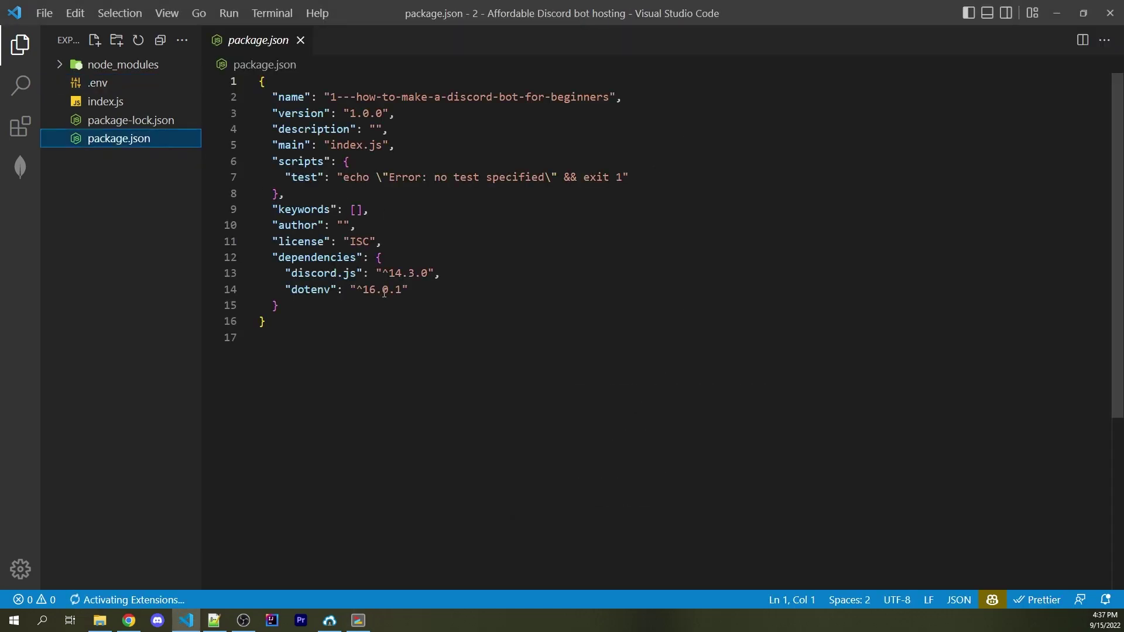
left_click(443, 292)
left_click_drag(443, 292, 259, 273)
left_click(321, 363)
Confirm .env and node_modules with ls -a, then start the bot with node index.js
key("alt+Tab")
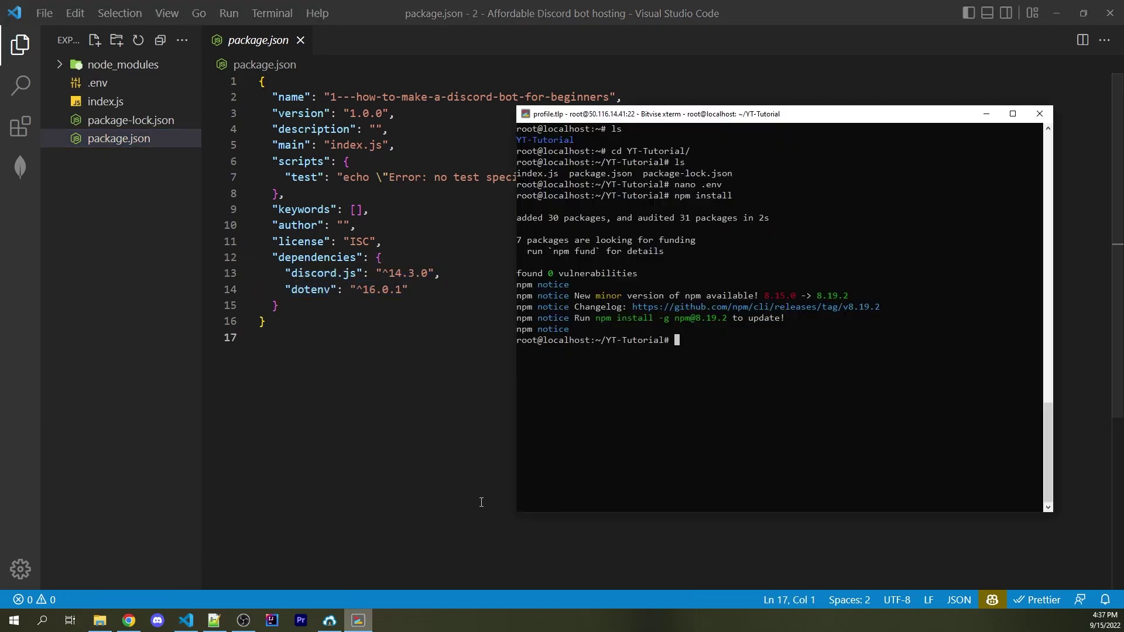
key("ctrl+l")
type("ls")
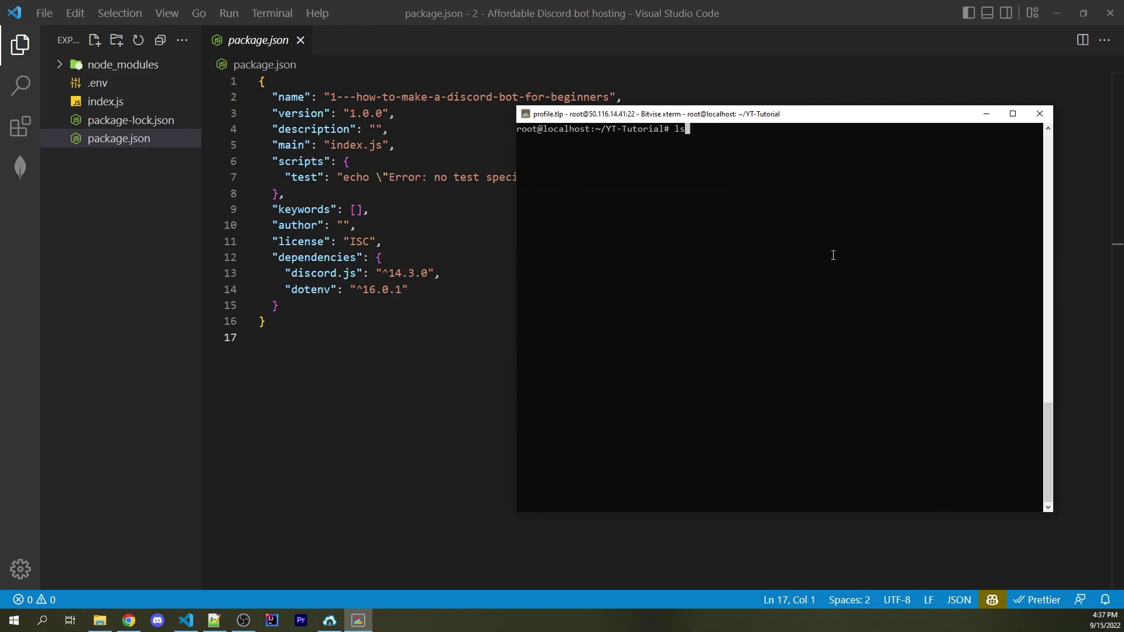
key("Return")
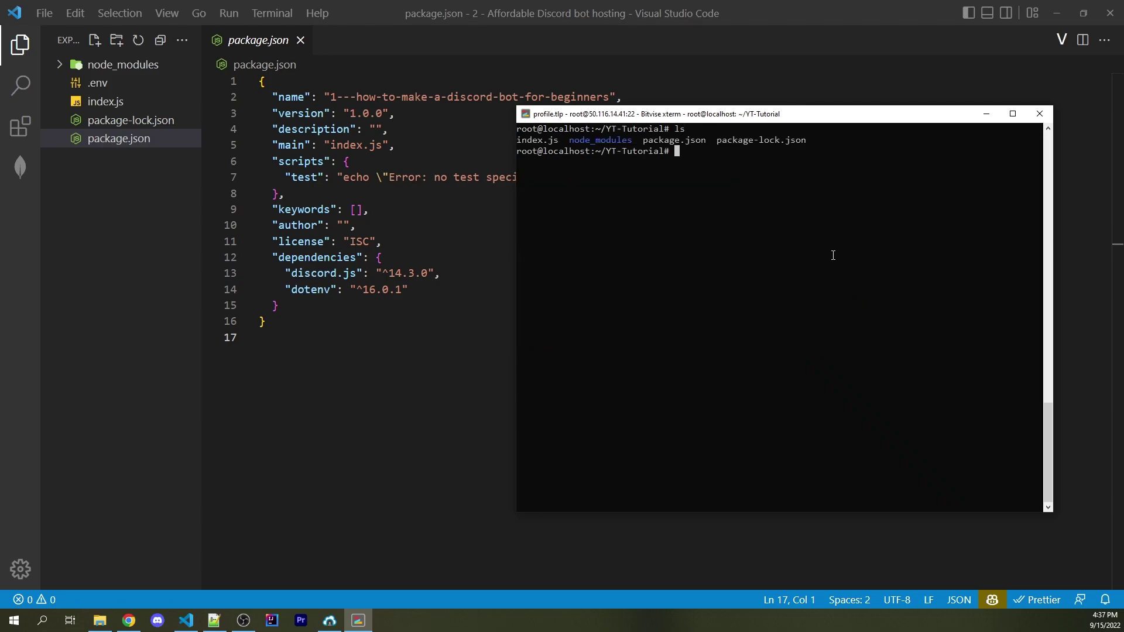
type("ls -a")
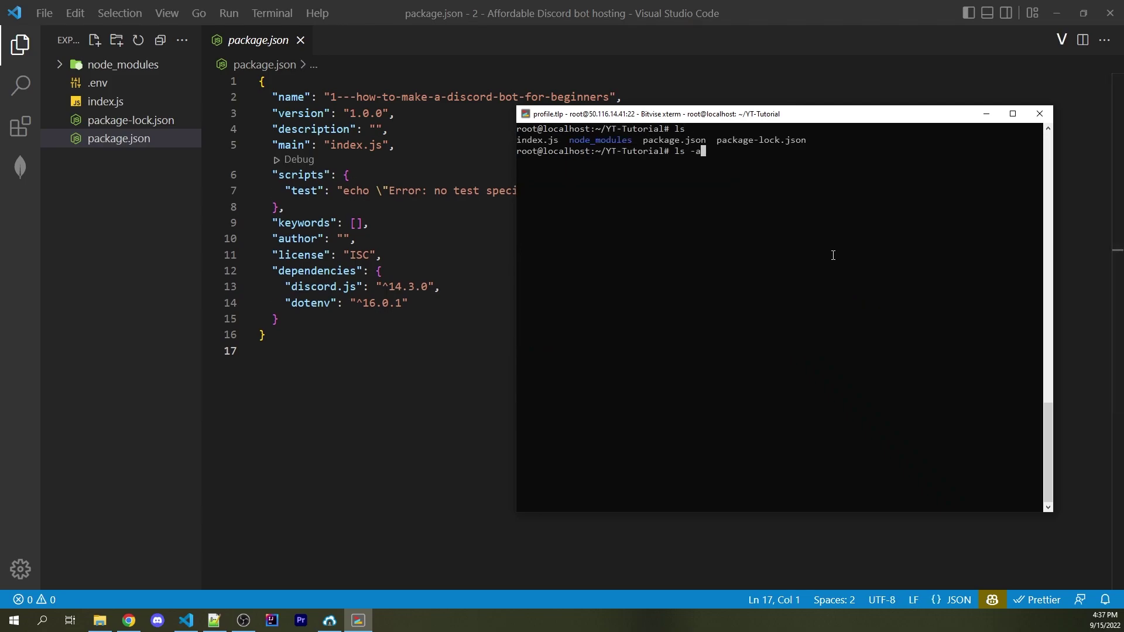
key("Return")
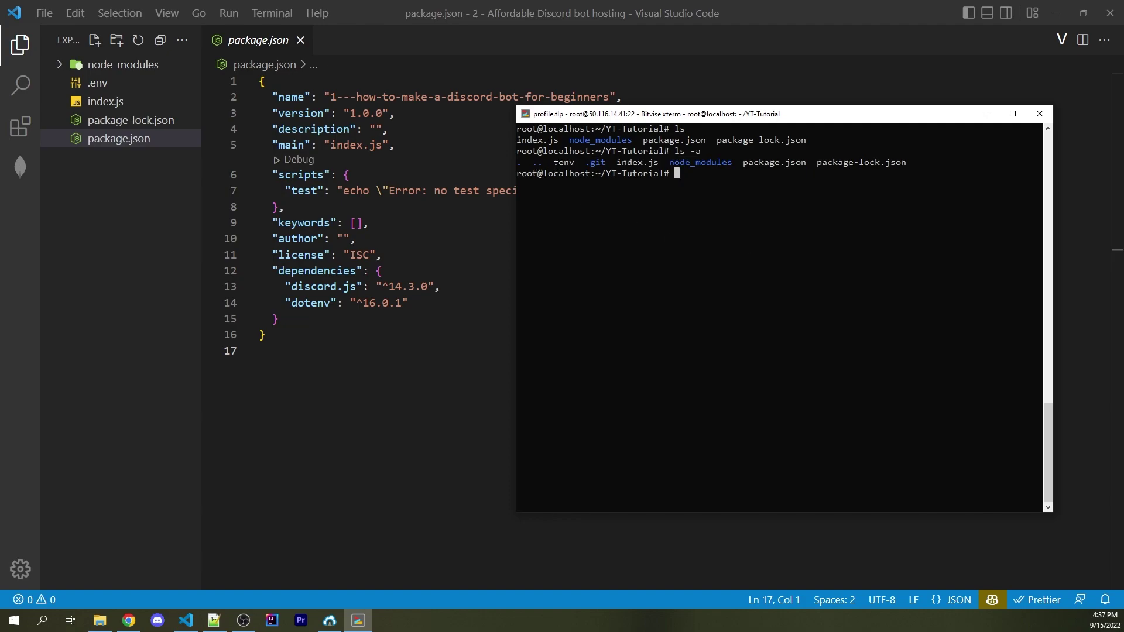
double_click(555, 167)
left_click_drag(670, 165, 728, 166)
left_click(723, 207)
type("node index.js")
key("Return")
Review the ready handler in index.js in Visual Studio Code
left_click(126, 103)
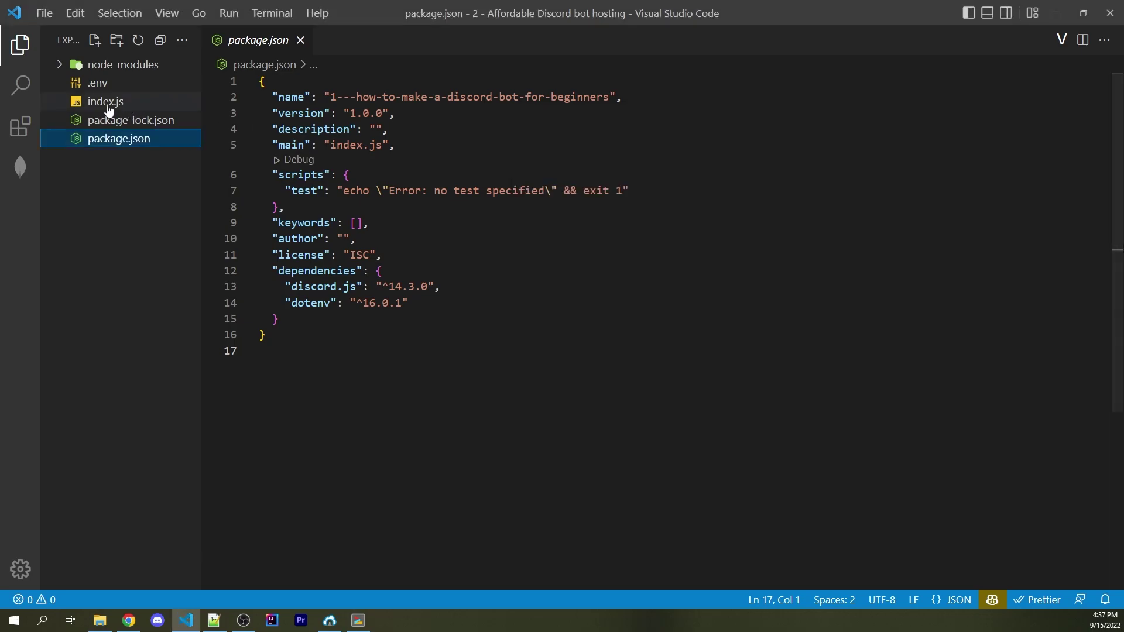
left_click_drag(285, 296, 259, 241)
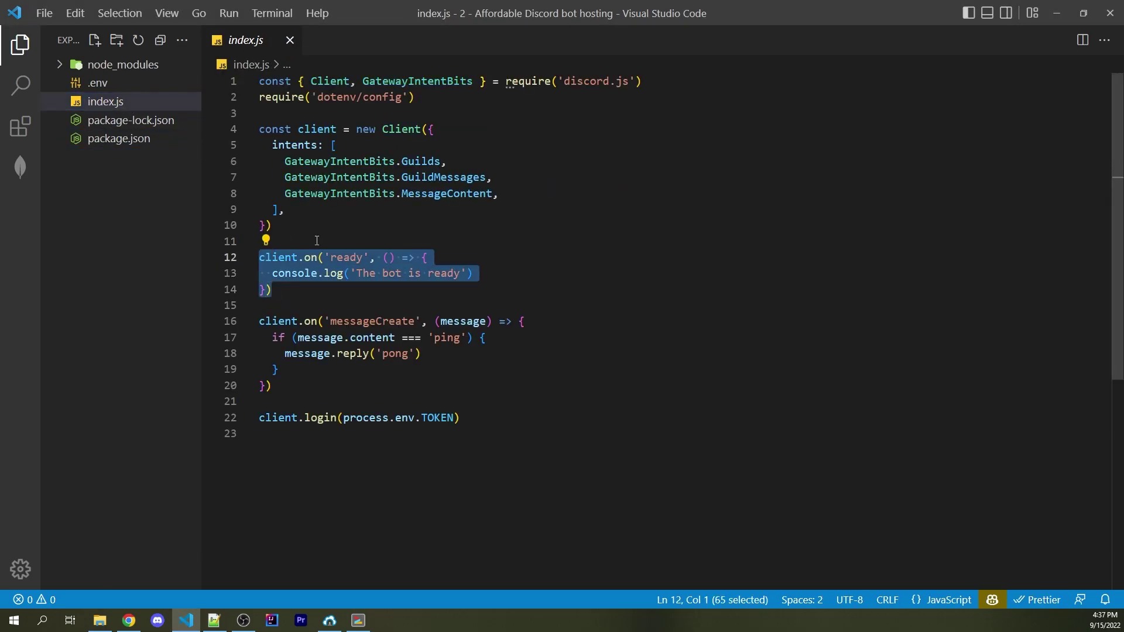
key("Escape")
Stop the running bot and install pm2 globally with npm install -g pm2
left_click(368, 627)
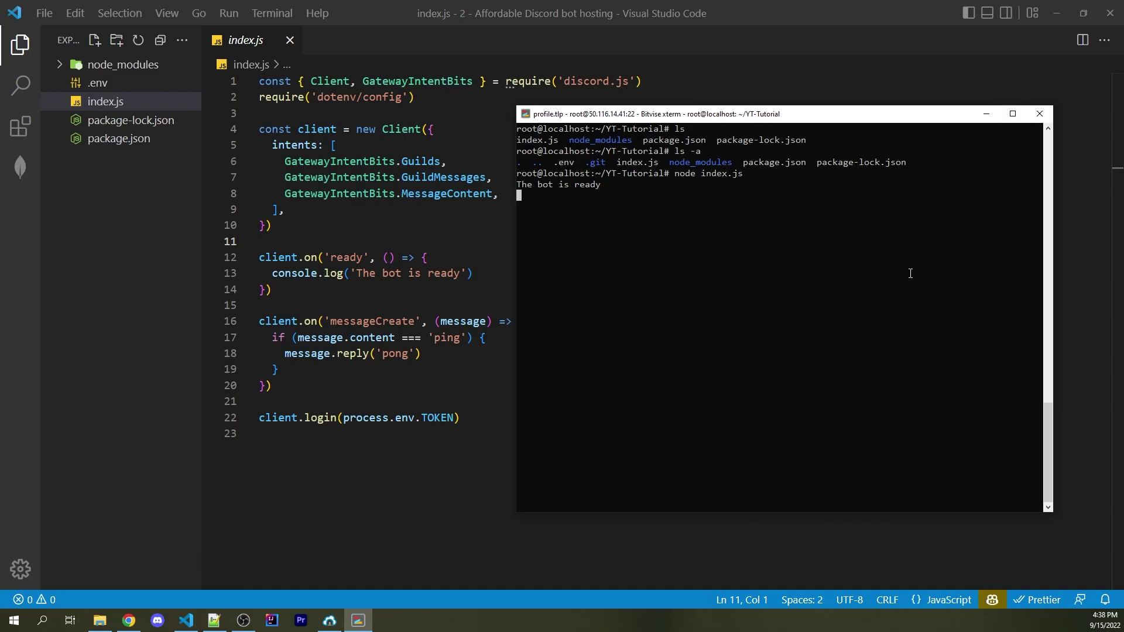
key("ctrl+c")
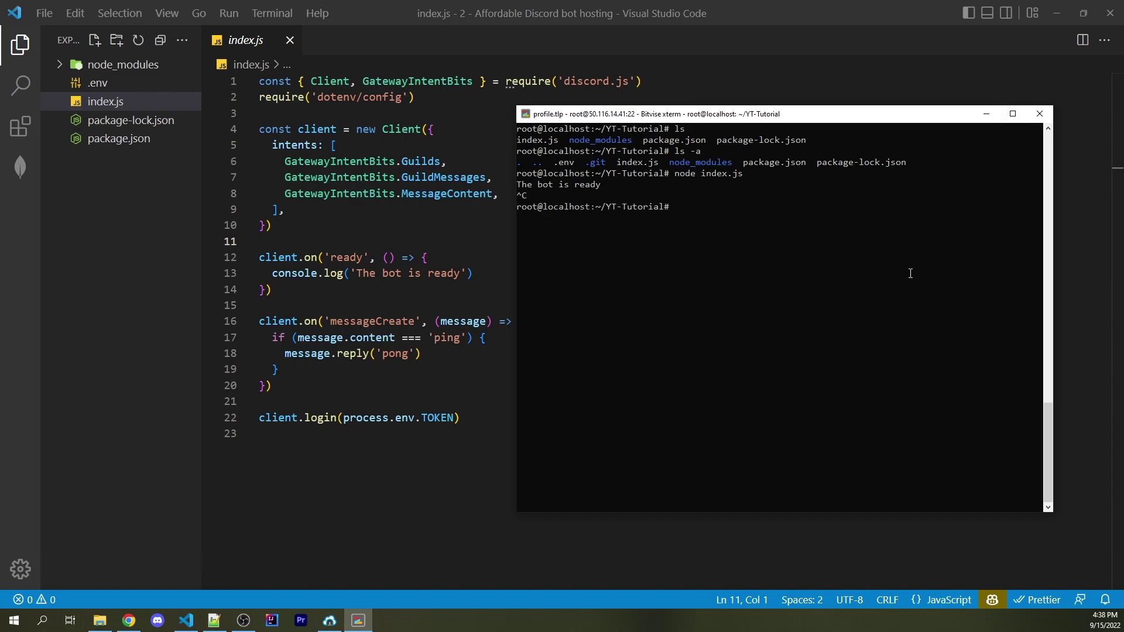
key("ctrl+l")
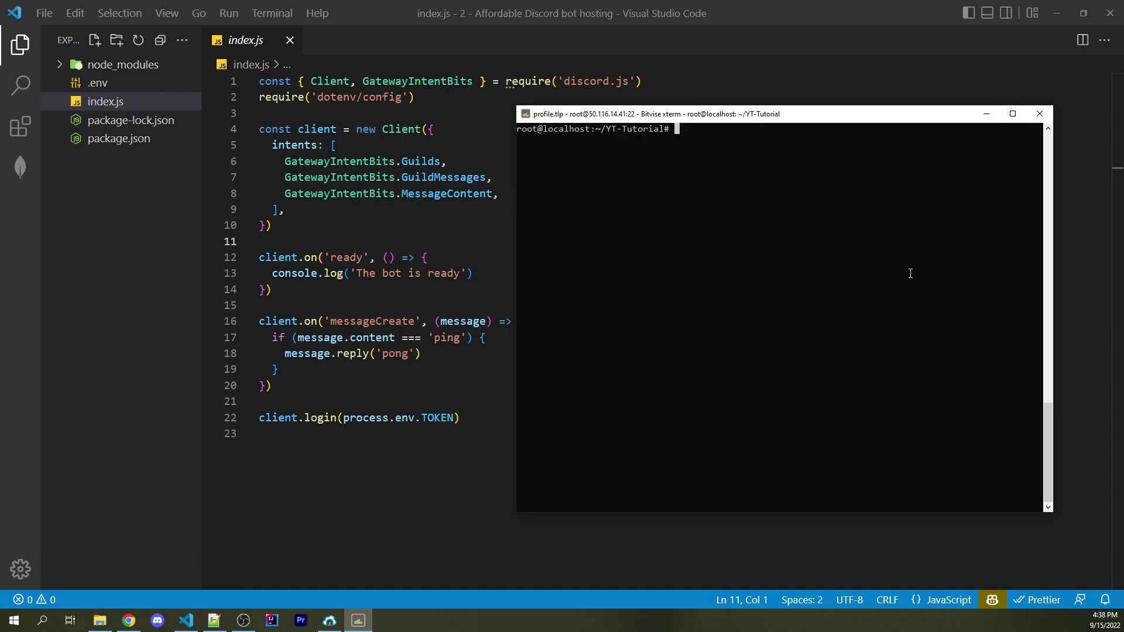
type("npm install -g pm2")
key("Return")
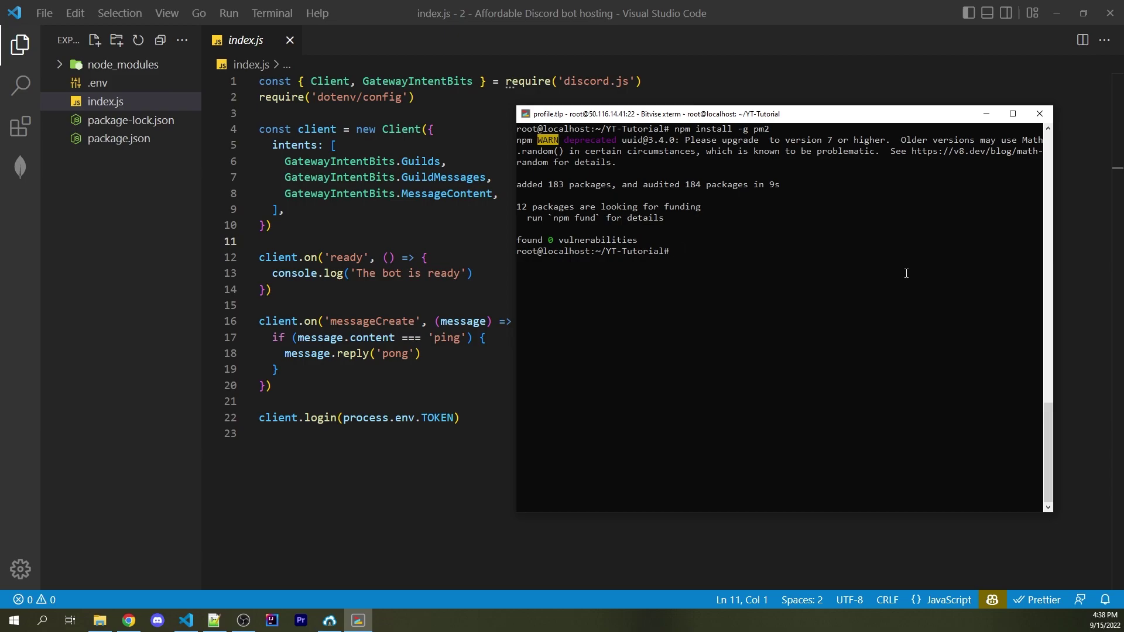
Generate a new RSA 3072 client key in Bitvise's client key manager
left_click(329, 620)
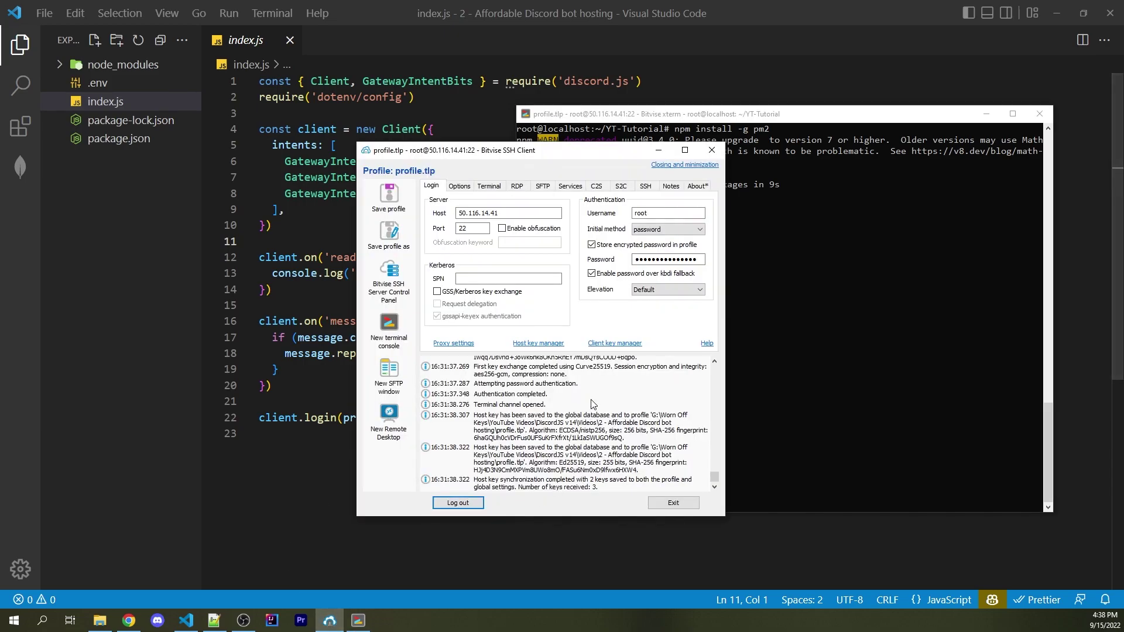
left_click(620, 346)
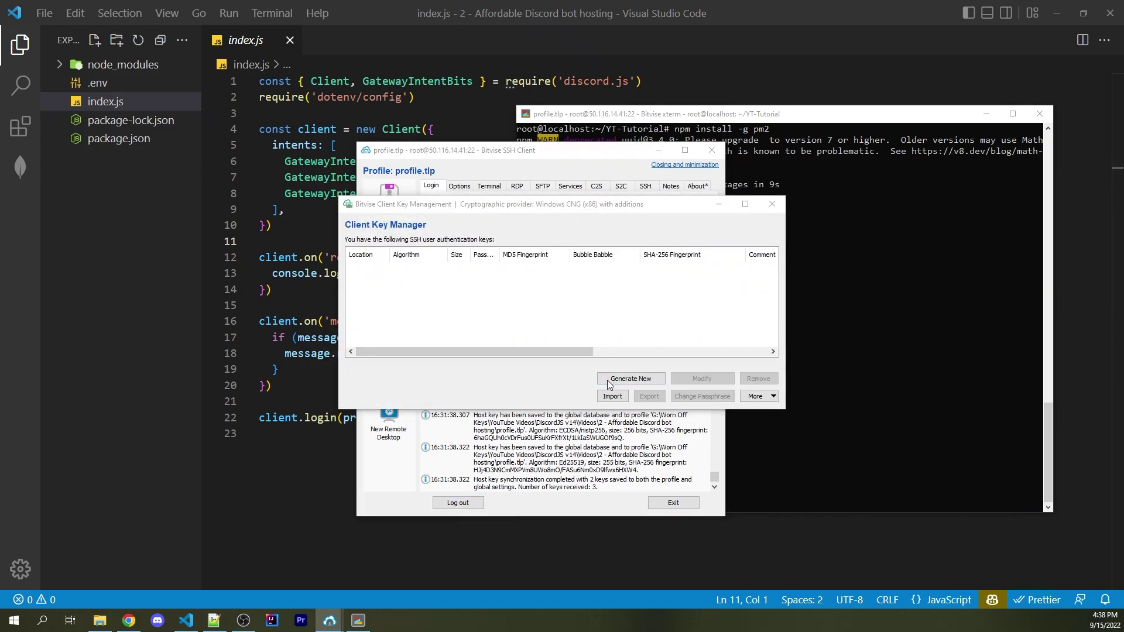
left_click(609, 383)
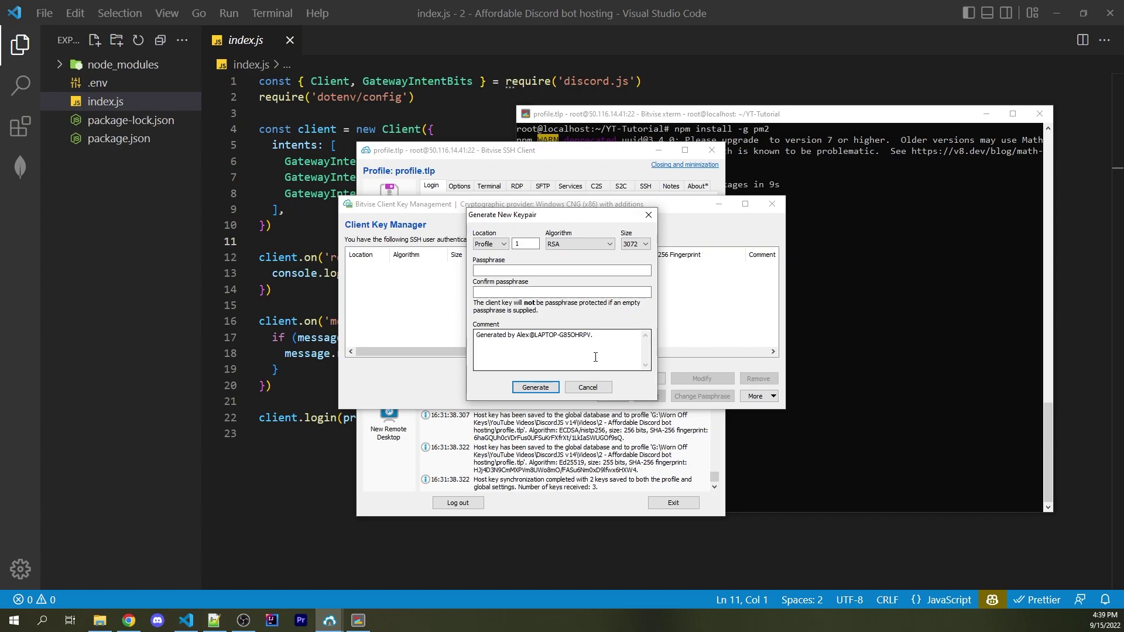
left_click(526, 388)
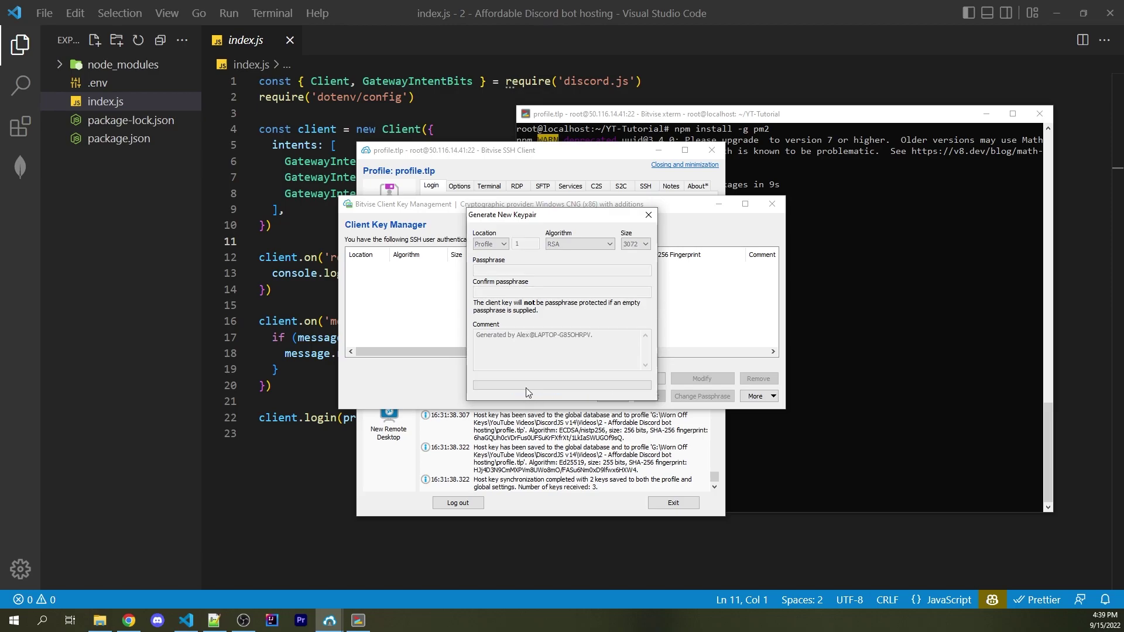
Export the new key's OpenSSH public key as pub and open its folder
left_click(643, 399)
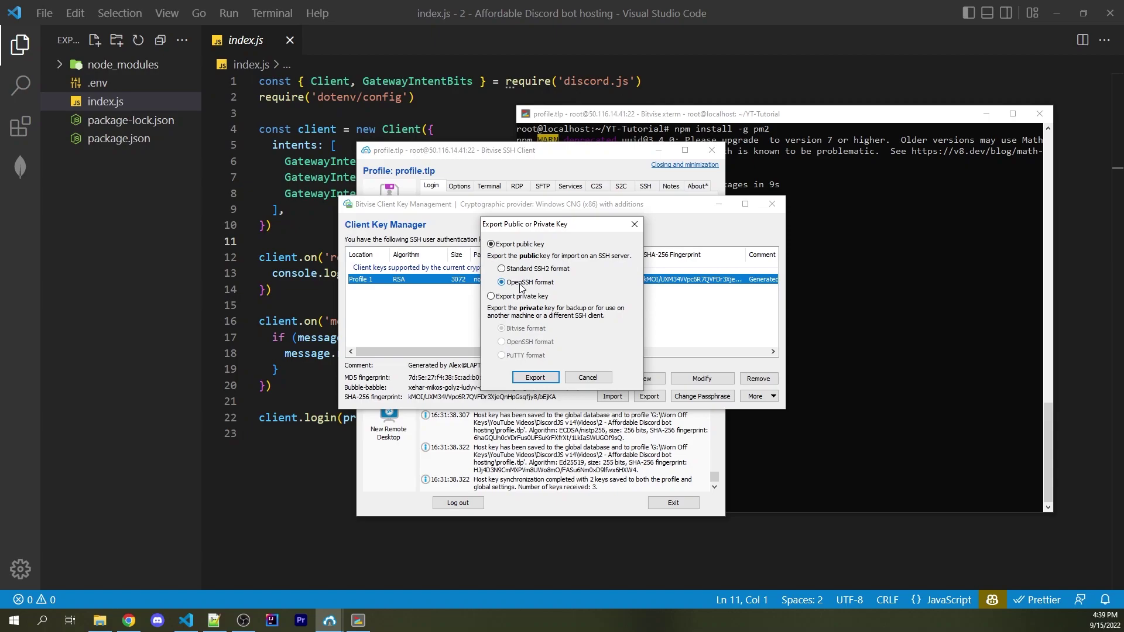
left_click(535, 377)
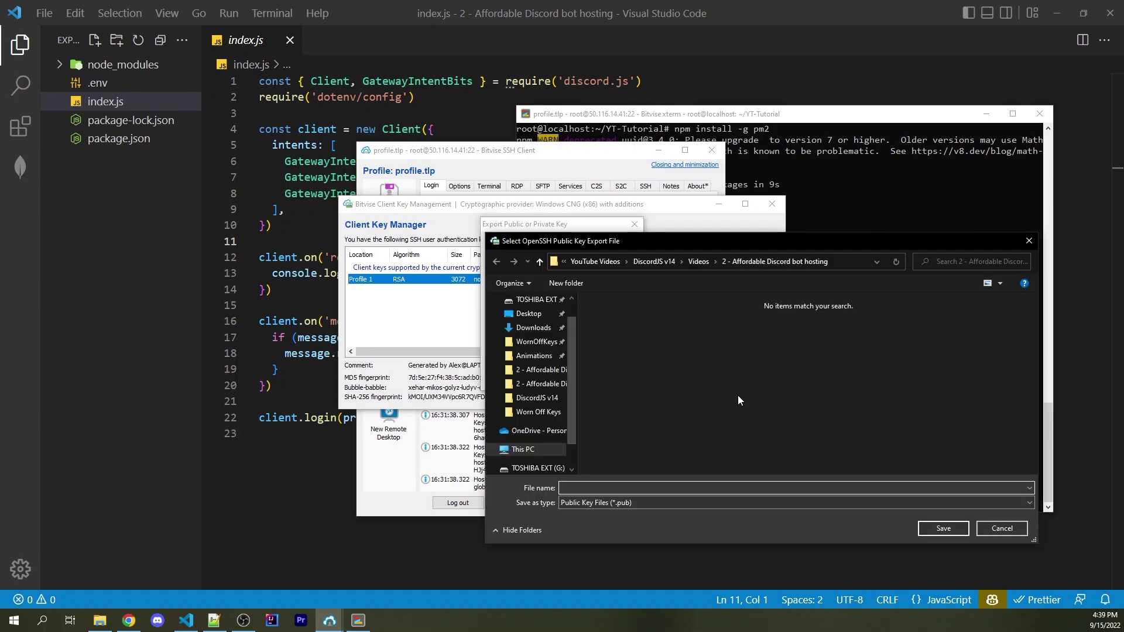
type("pub")
key("Return")
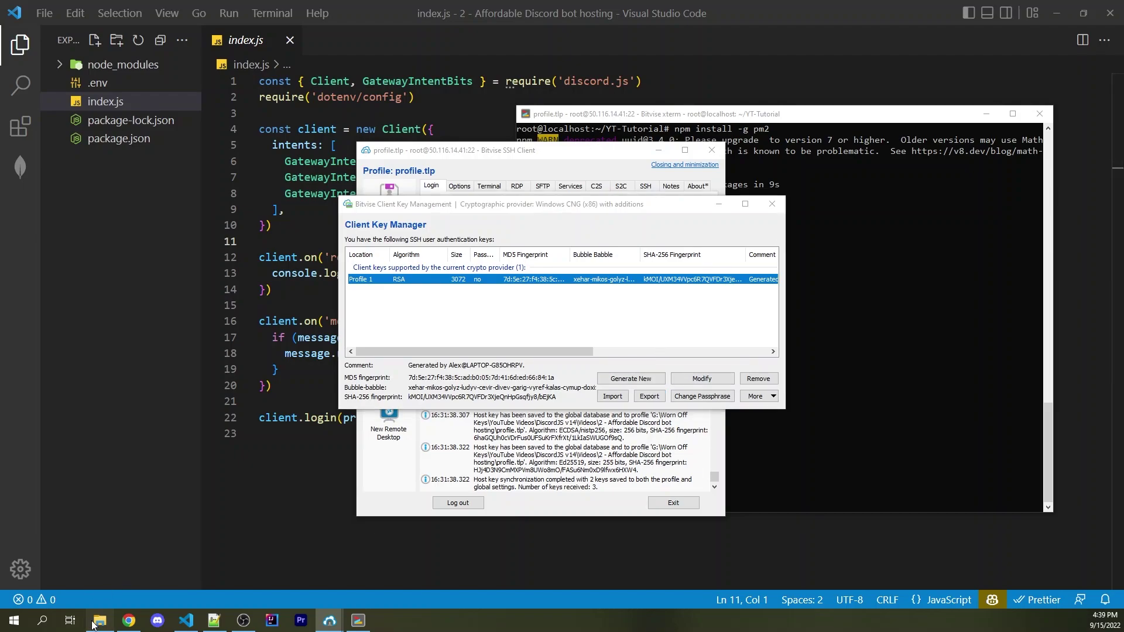
left_click(95, 623)
Copy the public key text from pub.pub in Notepad
double_click(447, 244)
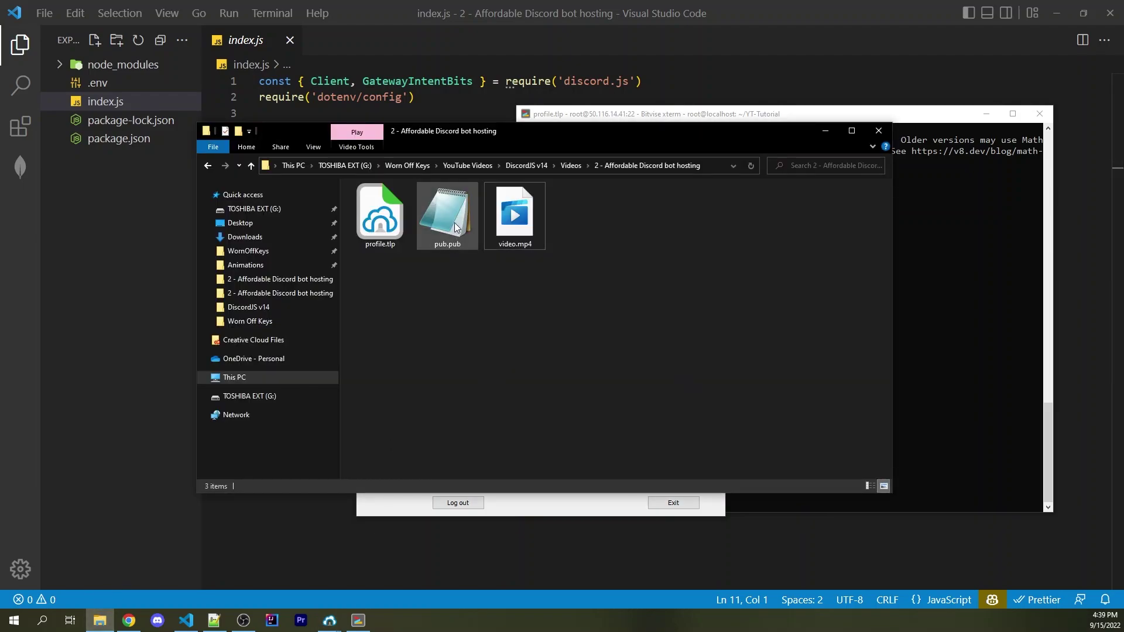
key("ctrl+a")
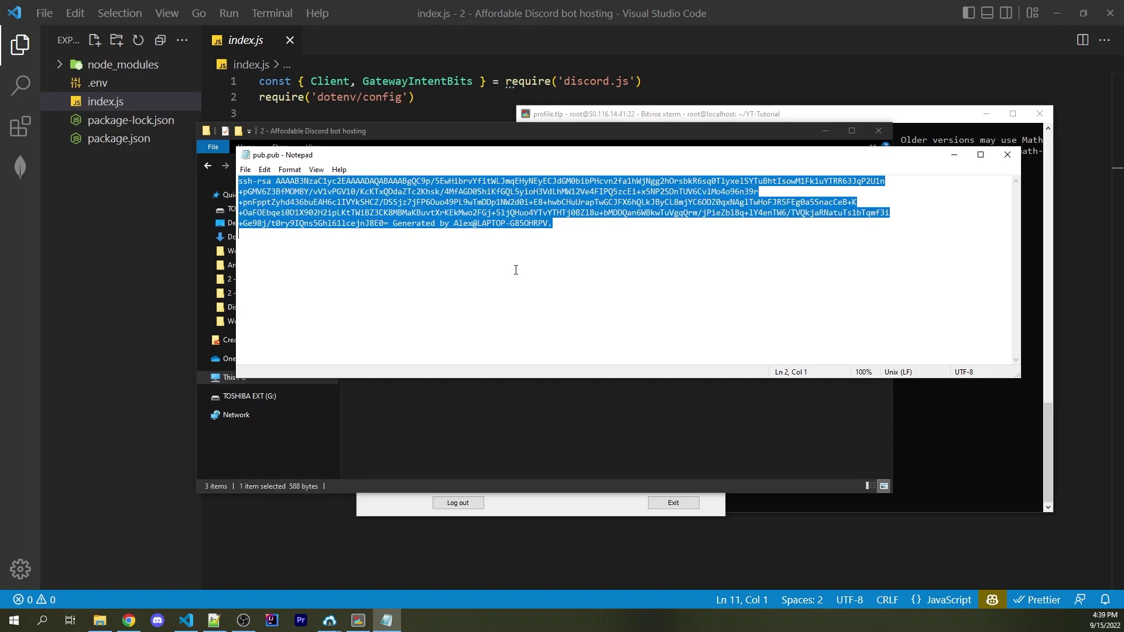
key("alt+F4")
Move into the home directory's .ssh folder on the server and list its files
left_click(933, 205)
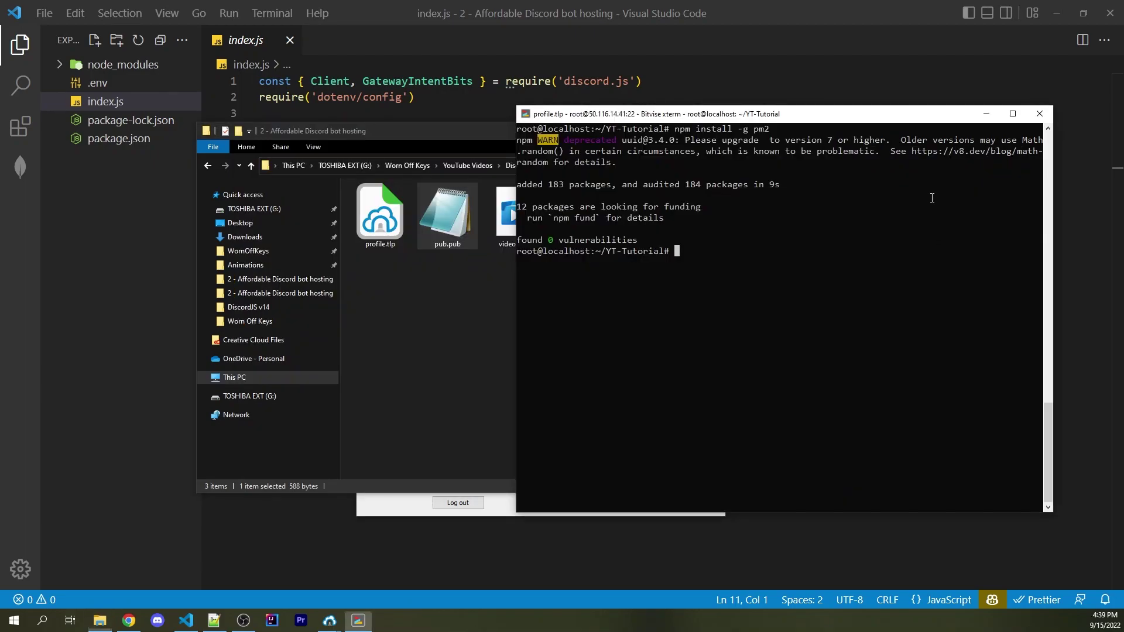
type("cd ~")
key("Return")
key("ctrl+l")
type("ls -a")
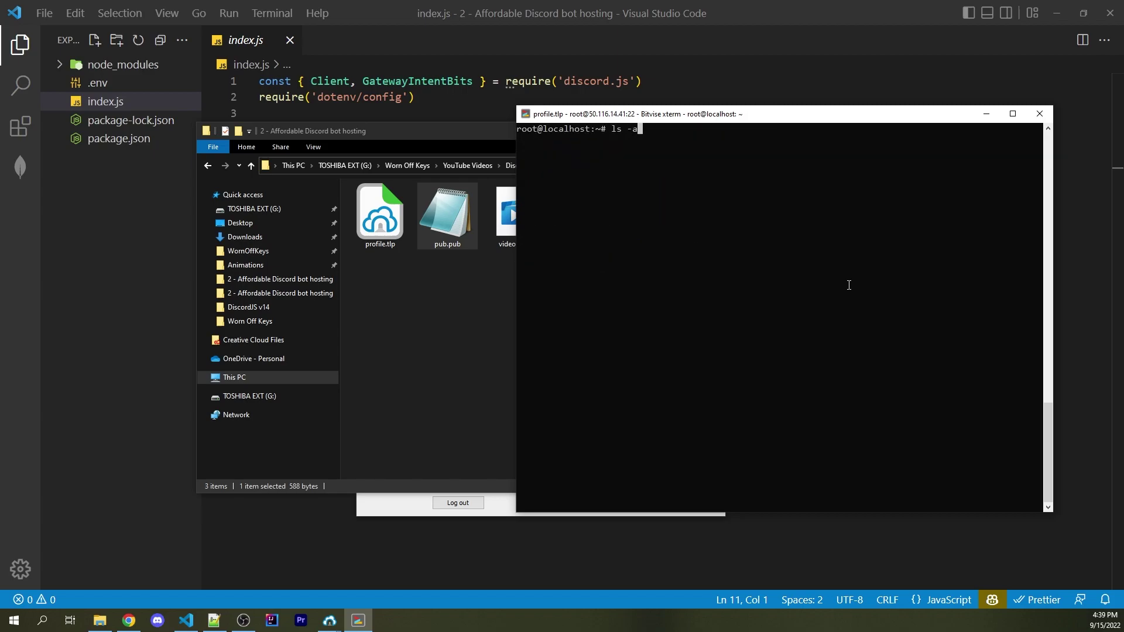
key("Return")
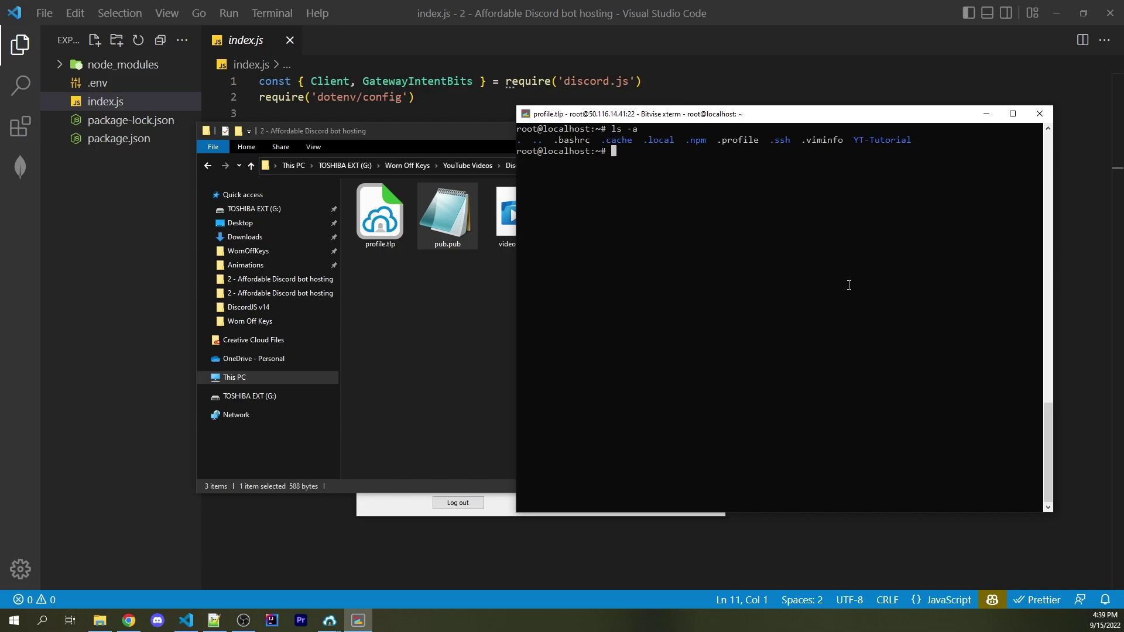
type("cd .ssh")
key("Return")
type("ls")
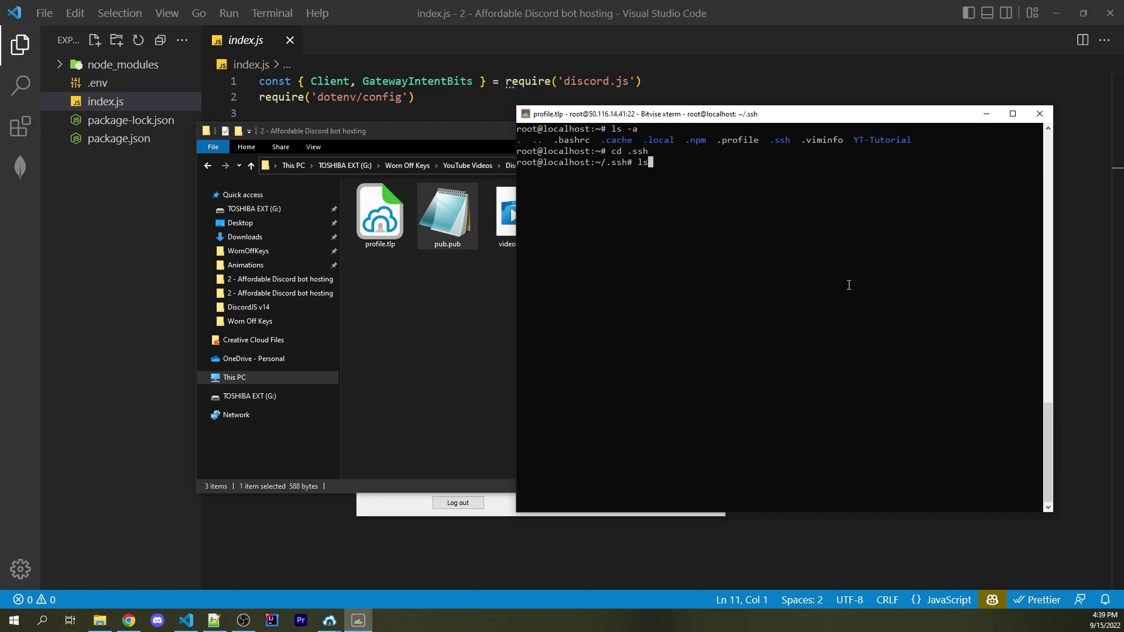
key("Return")
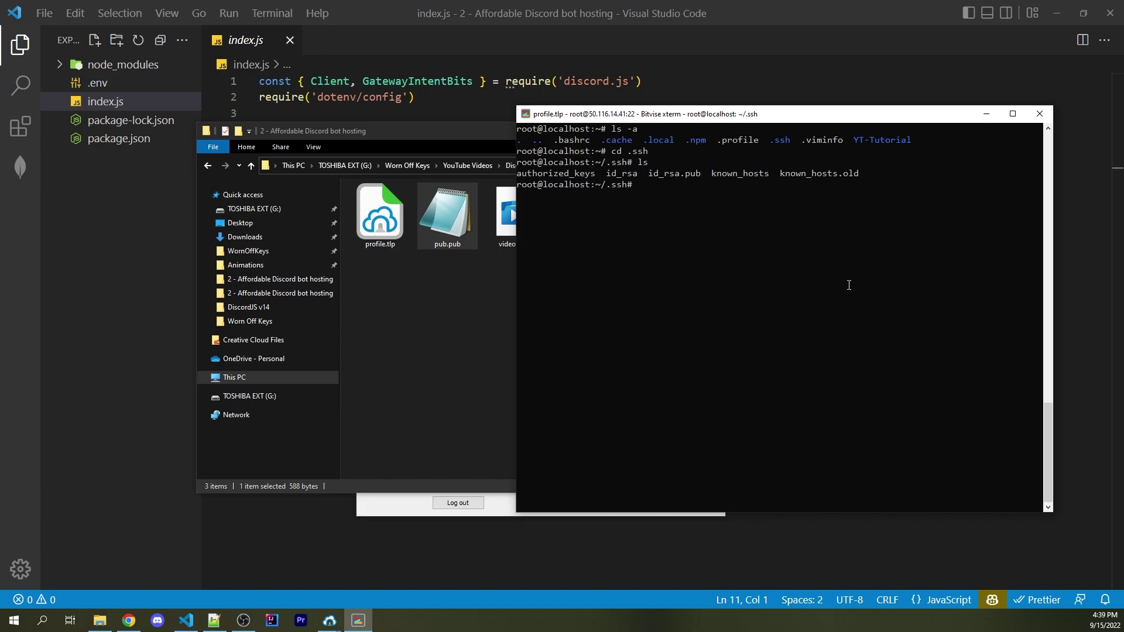
Paste the key into authorized_keys with nano and save the file
type("nano authorized_keys")
key("Return")
right_click(876, 372)
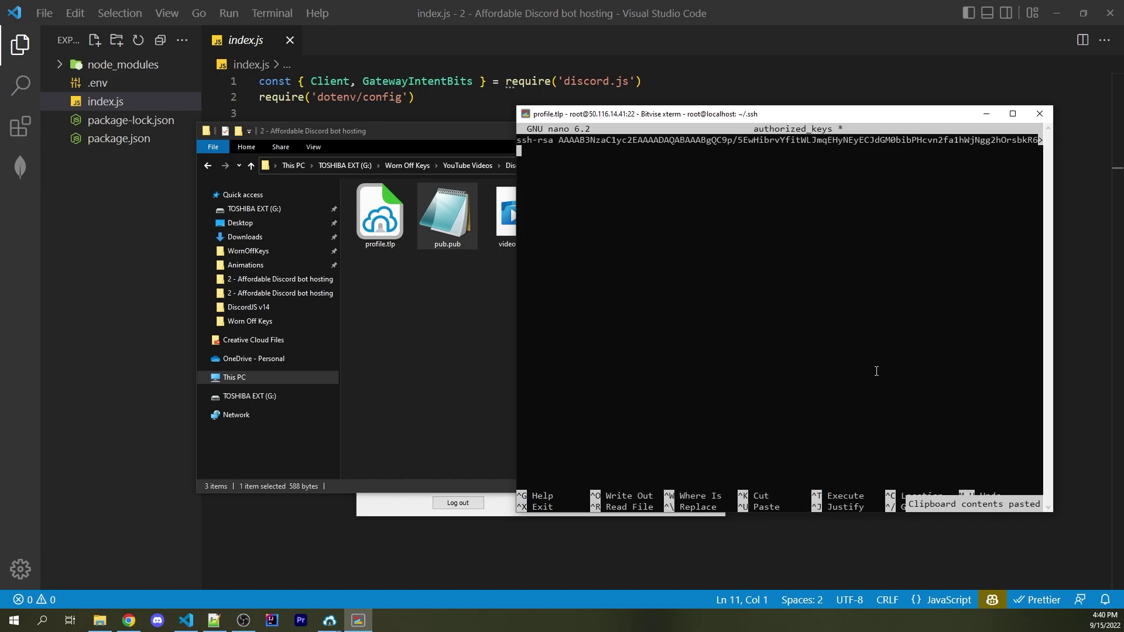
key("ctrl+x")
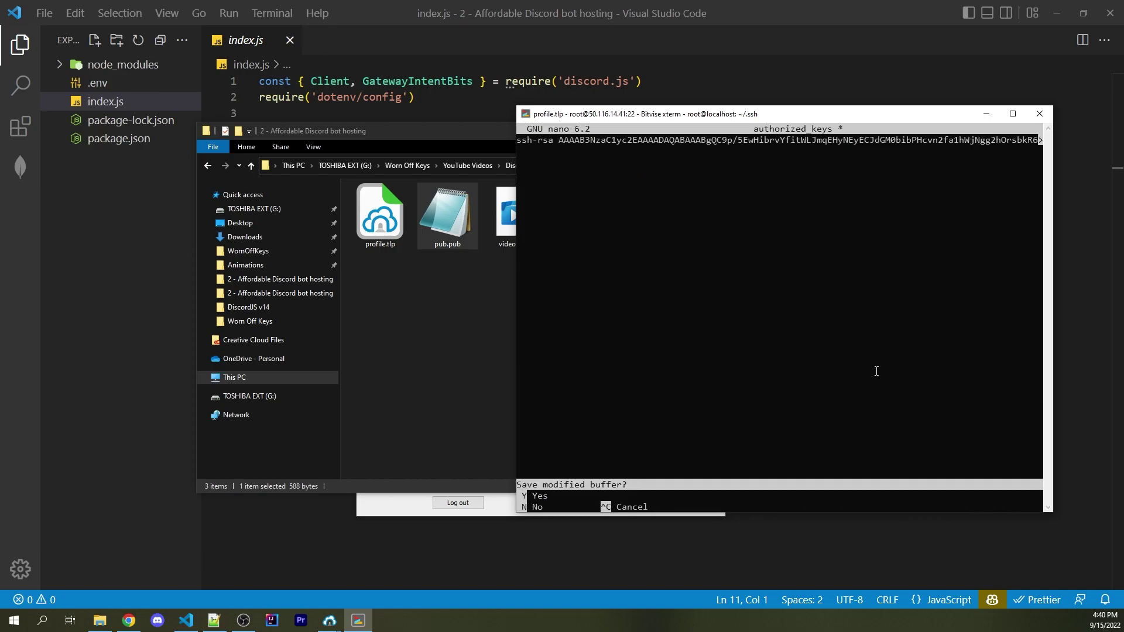
key("y")
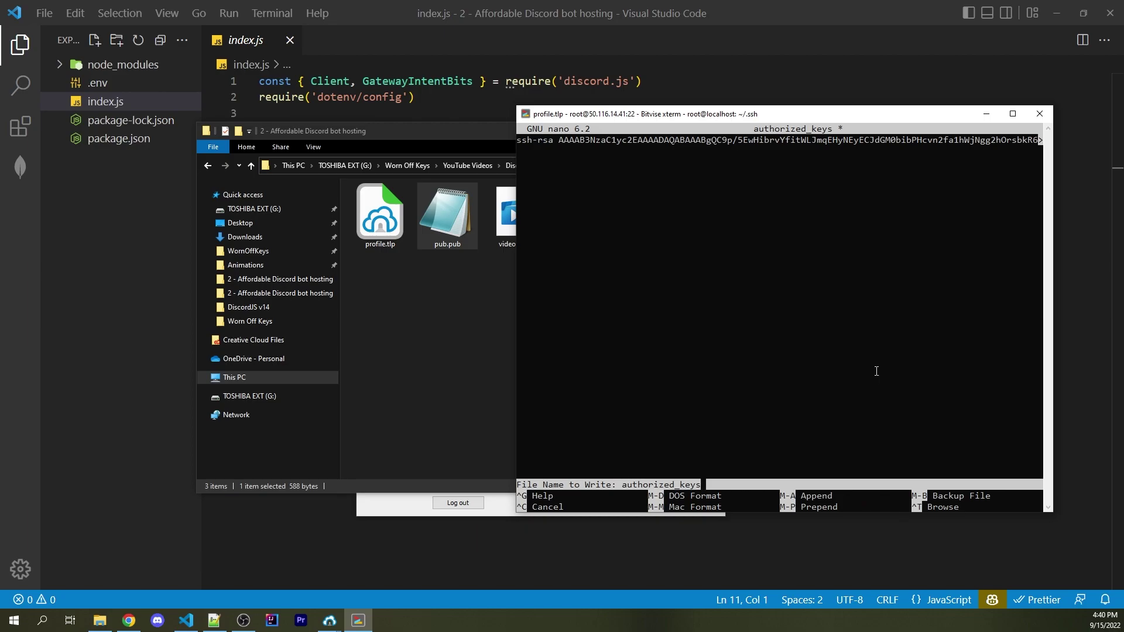
key("Return")
key("alt+Tab")
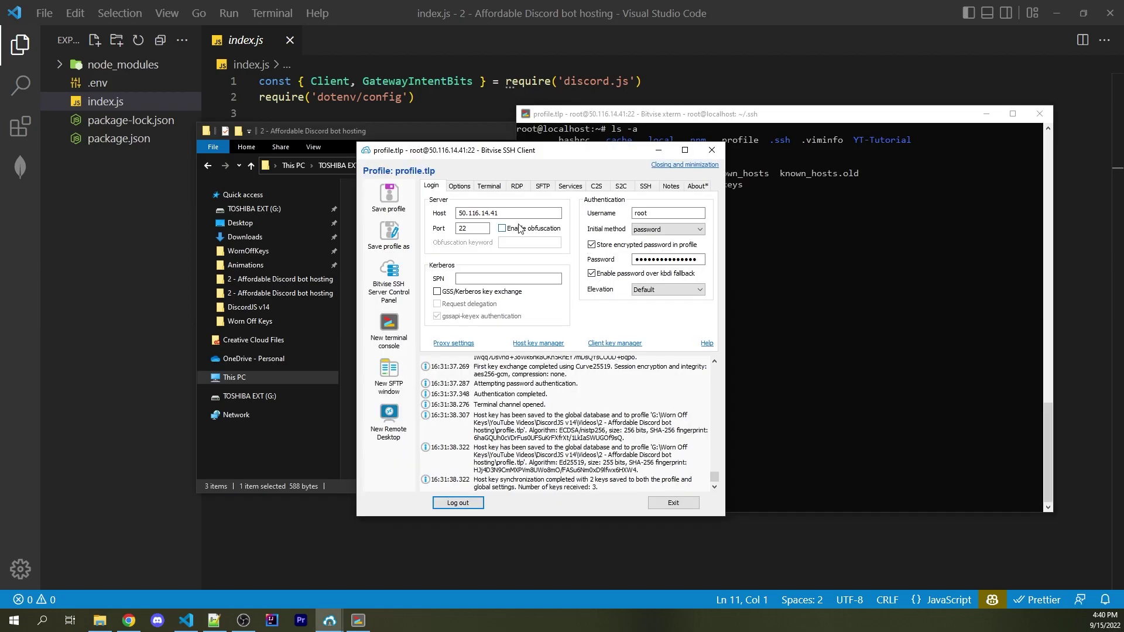
Set Bitvise login to publickey authentication with the Profile 1 client key
left_click(646, 233)
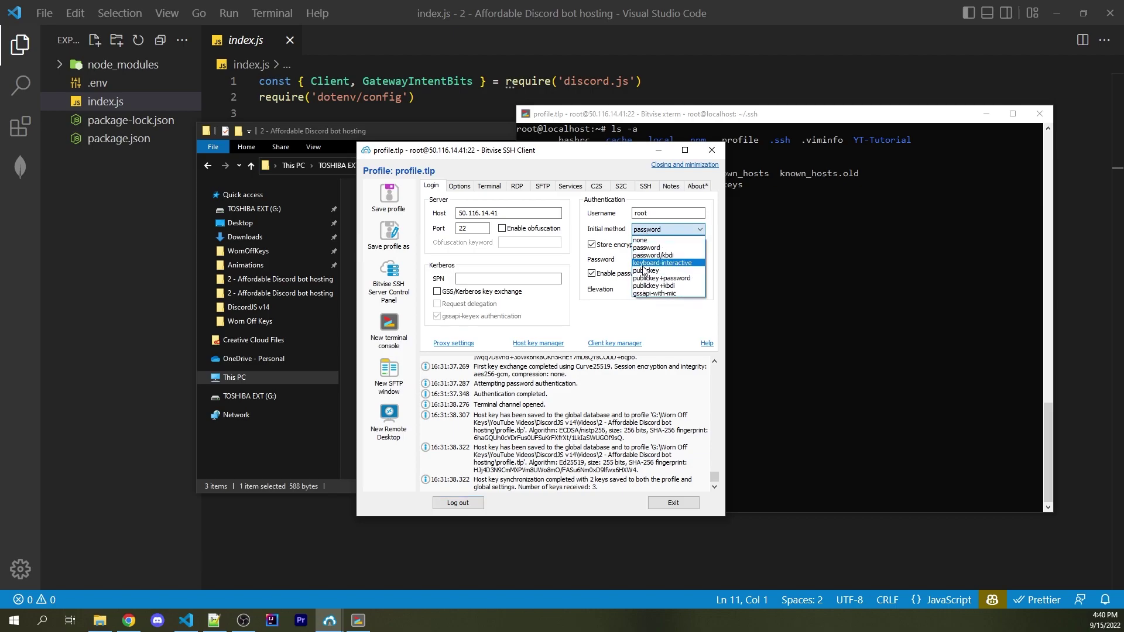
left_click(644, 272)
left_click(647, 247)
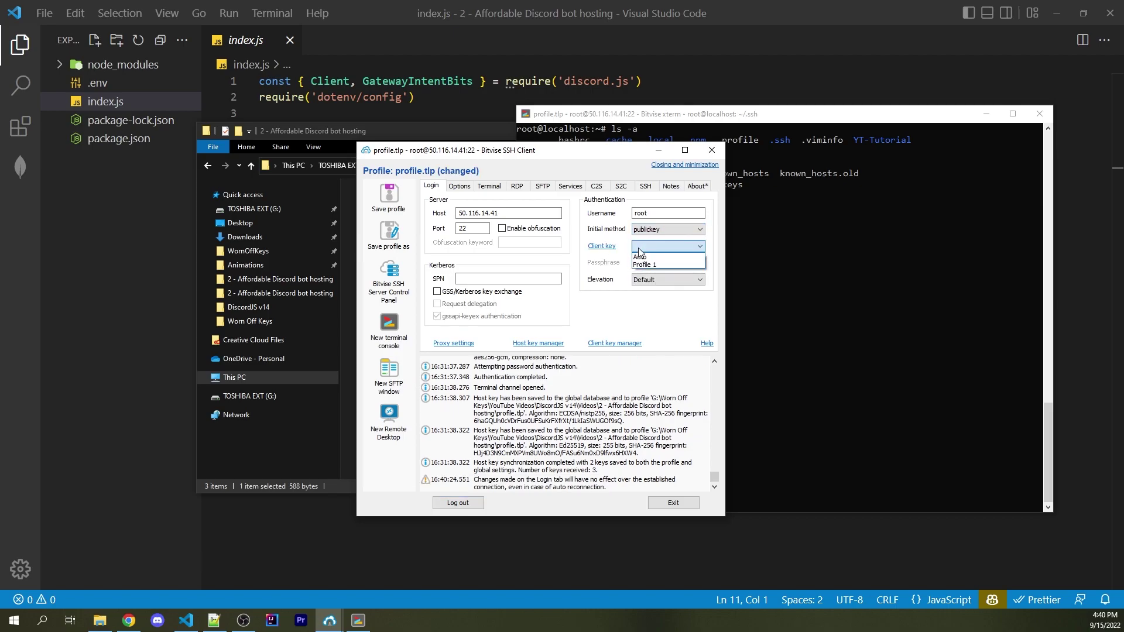
left_click(644, 265)
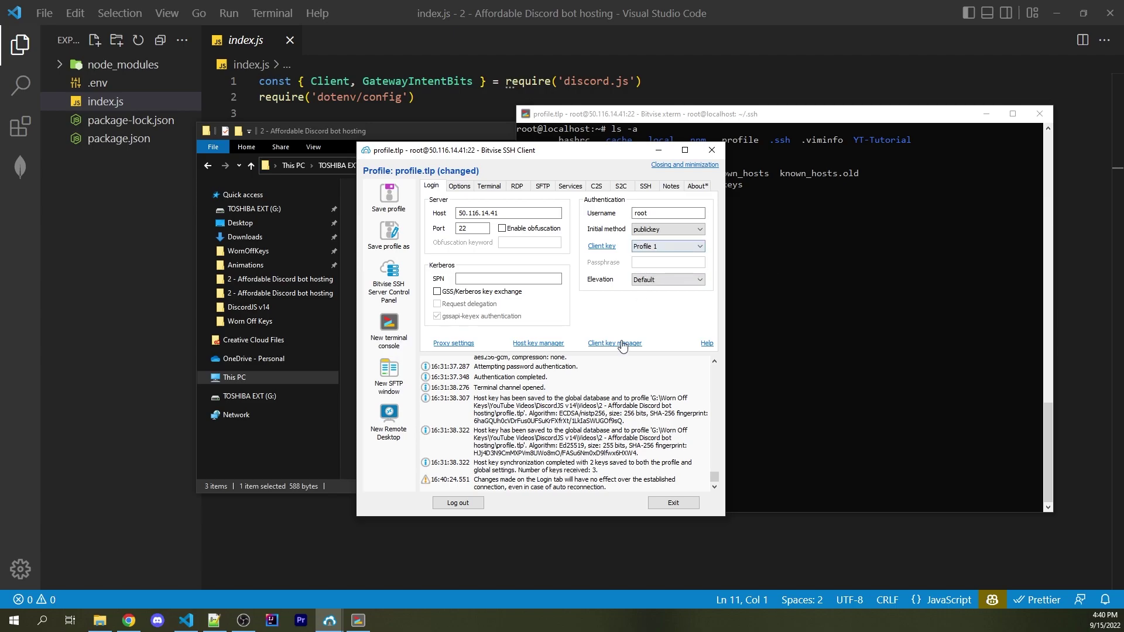
left_click(619, 343)
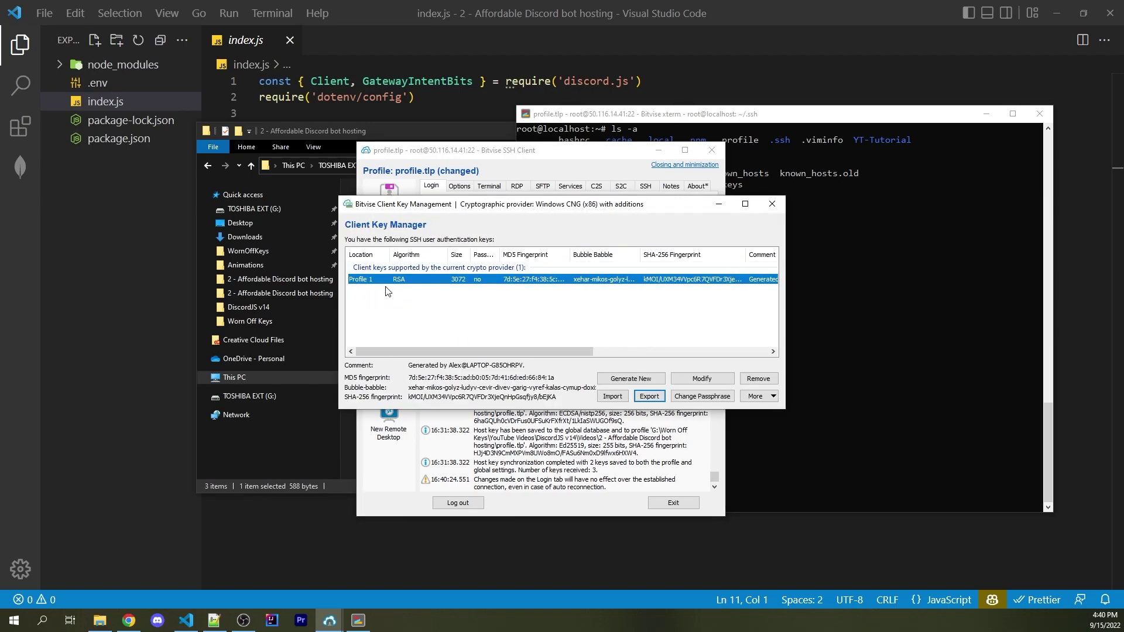
left_click(772, 204)
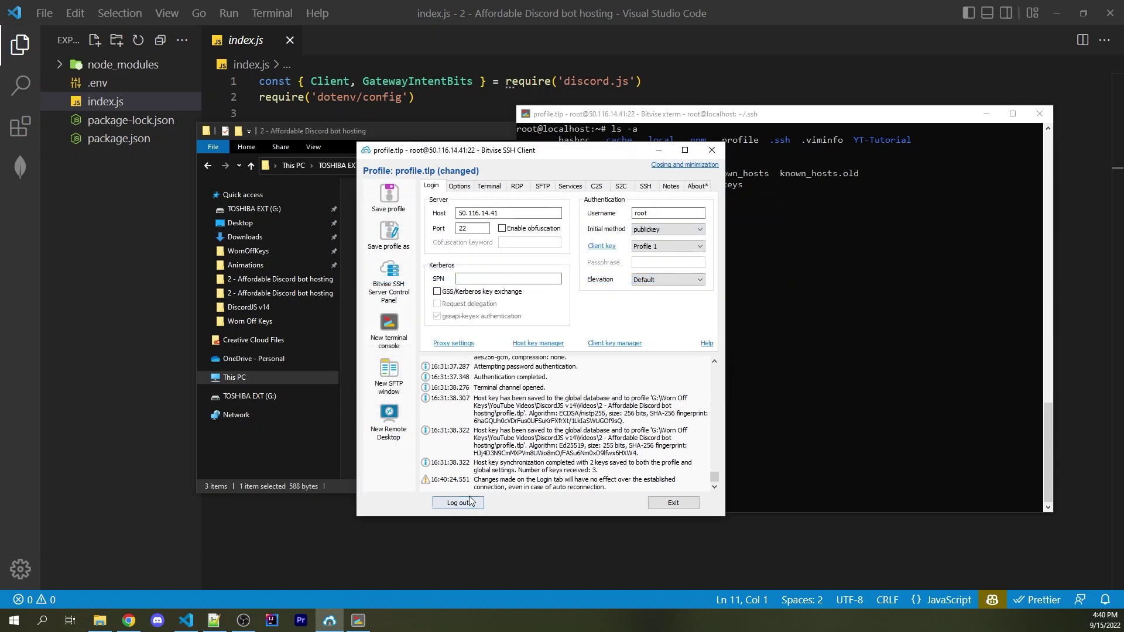
Log out and log back in as root using the new key
left_click(449, 504)
key("Return")
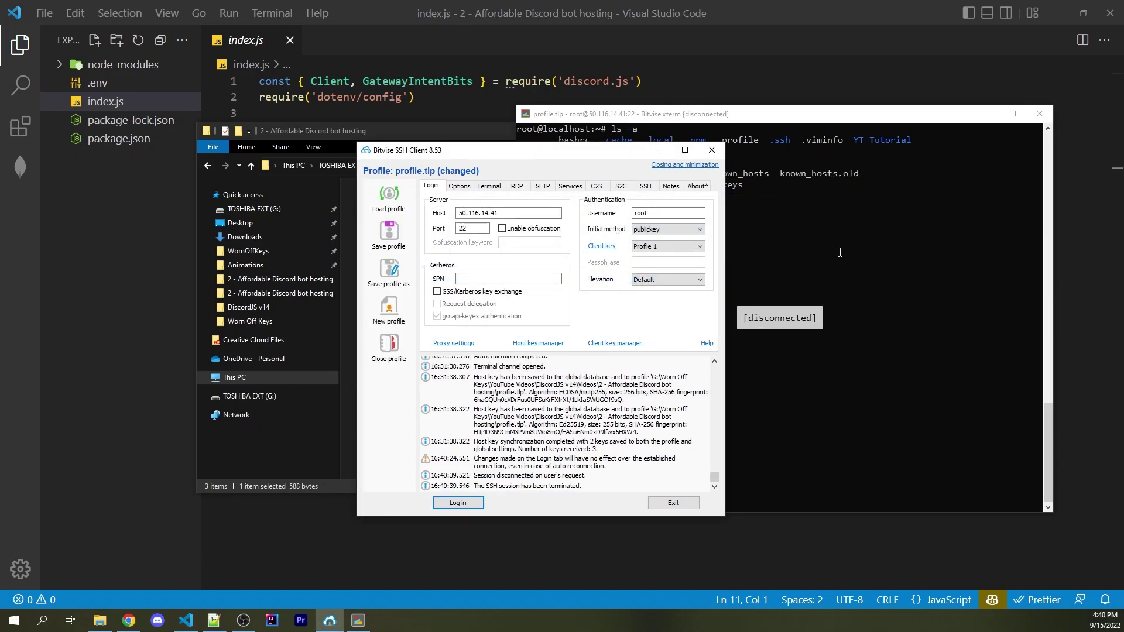
left_click(1039, 113)
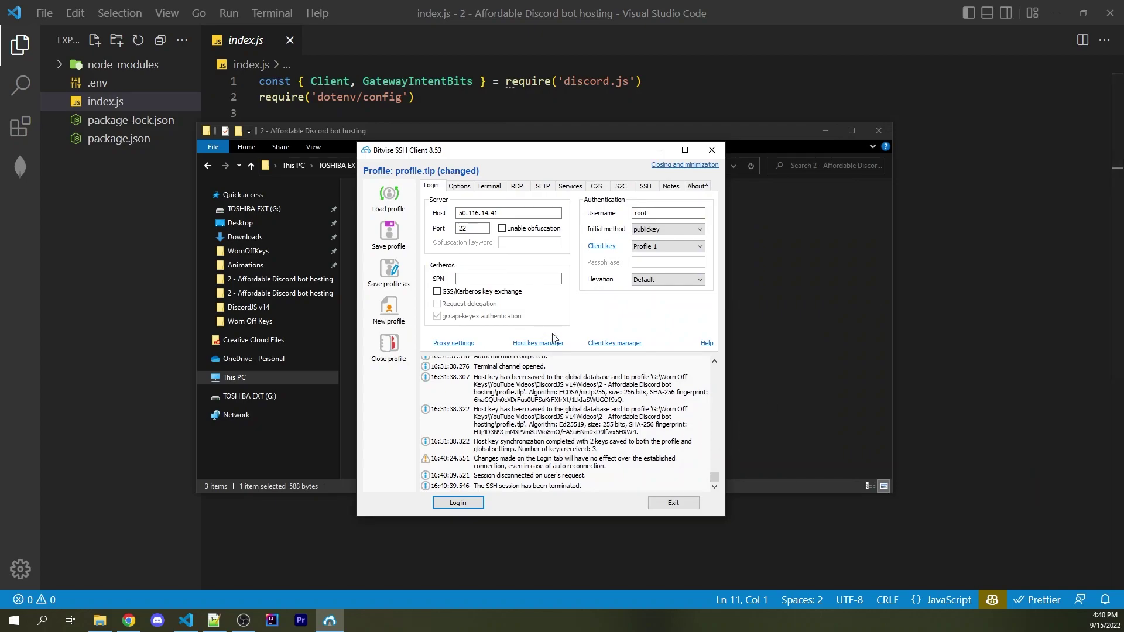
left_click(460, 502)
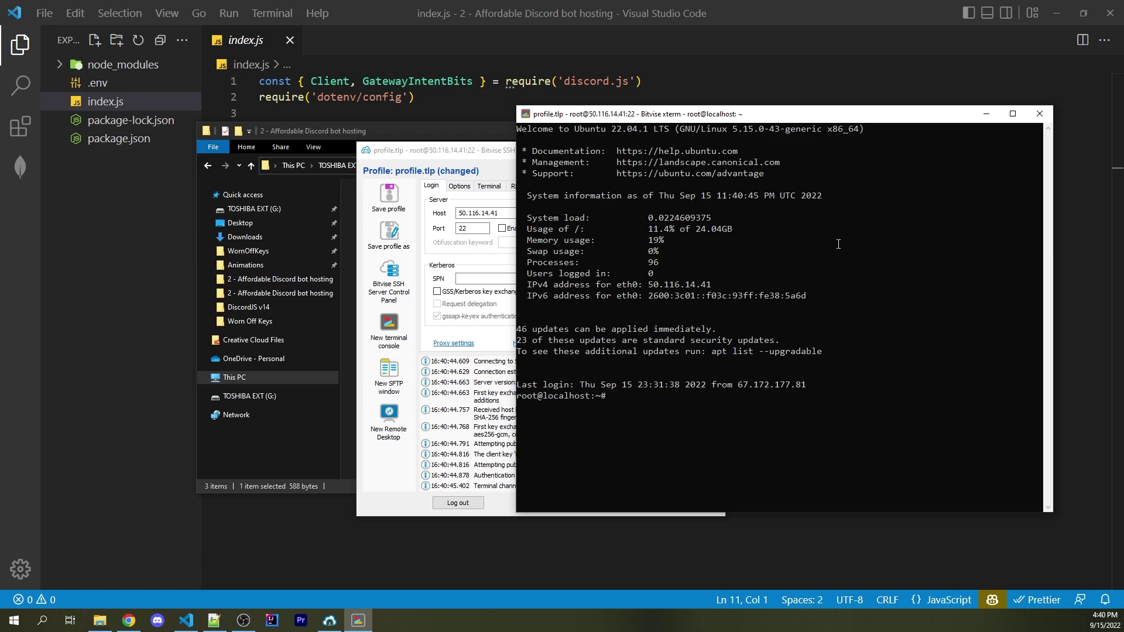
Open /etc/ssh/sshd_config in the nano editor
key("ctrl+l")
type("nano /")
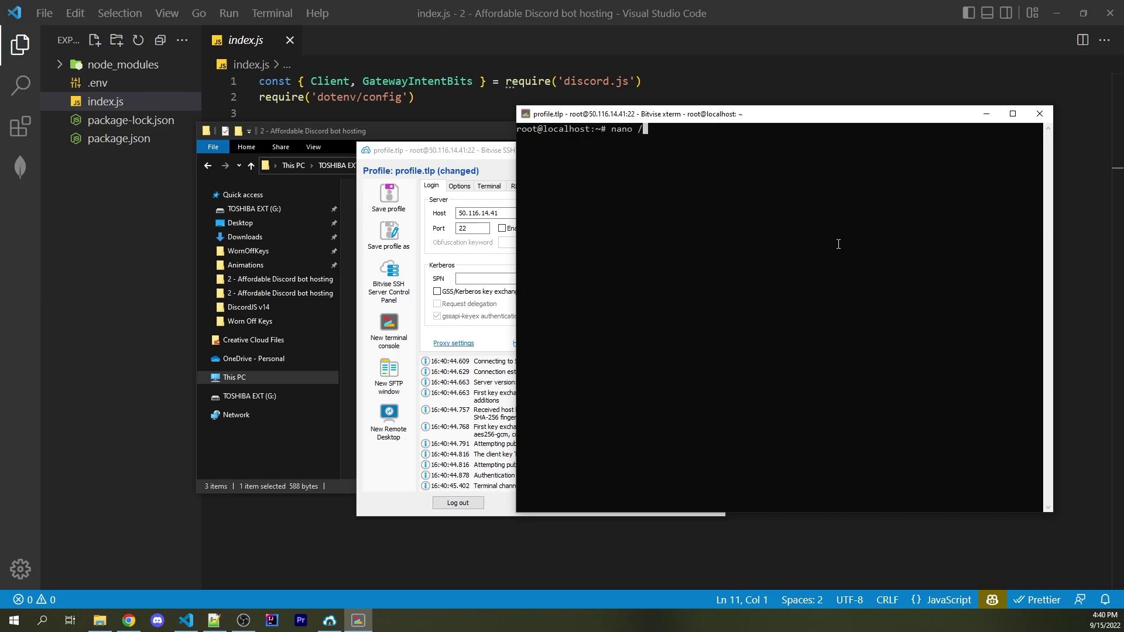
type("etc/ssh/sshd")
key("Tab")
key("Return")
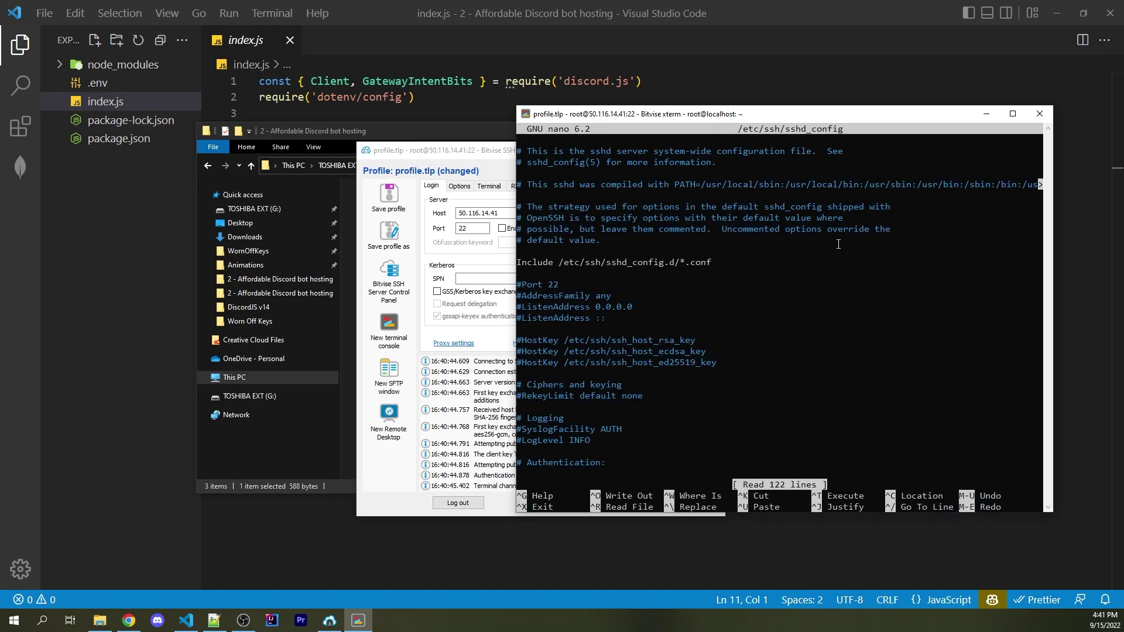
Find PasswordAuthentication and set it to no, uncommenting the line
key("ctrl+w")
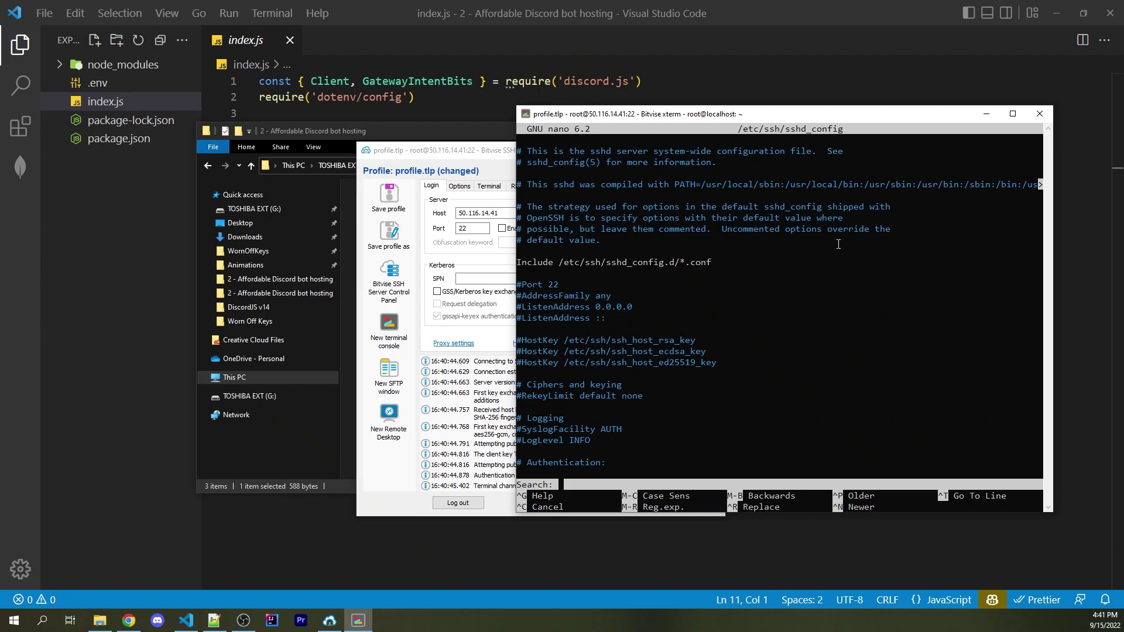
type("Password")
key("Return")
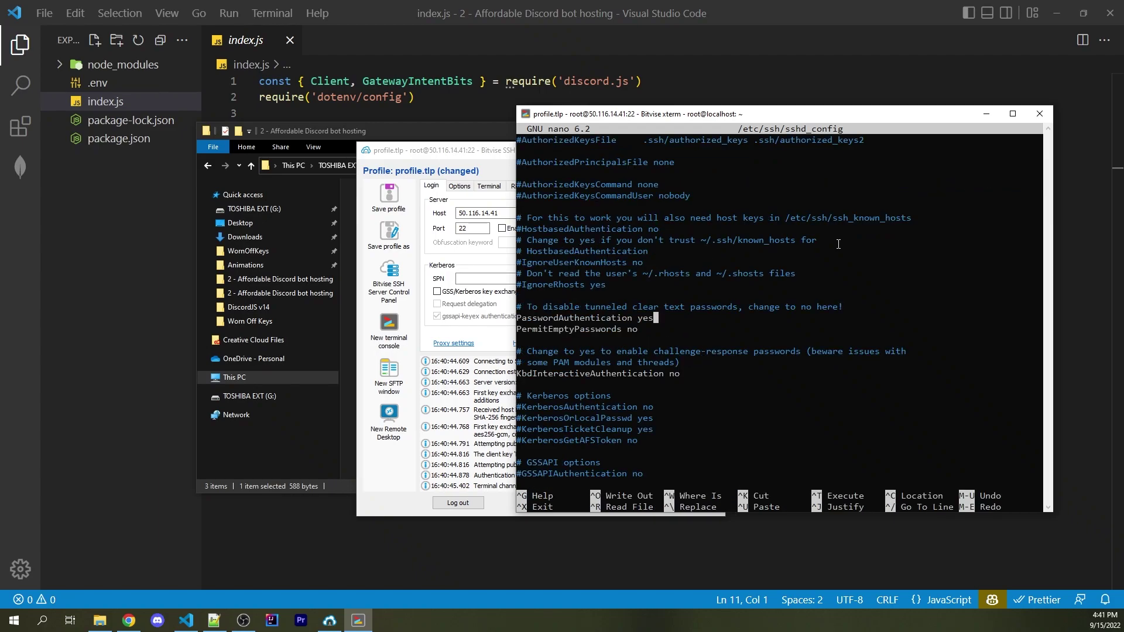
key("BackSpace")
key("BackSpace")
key("BackSpace")
type("no")
type("#")
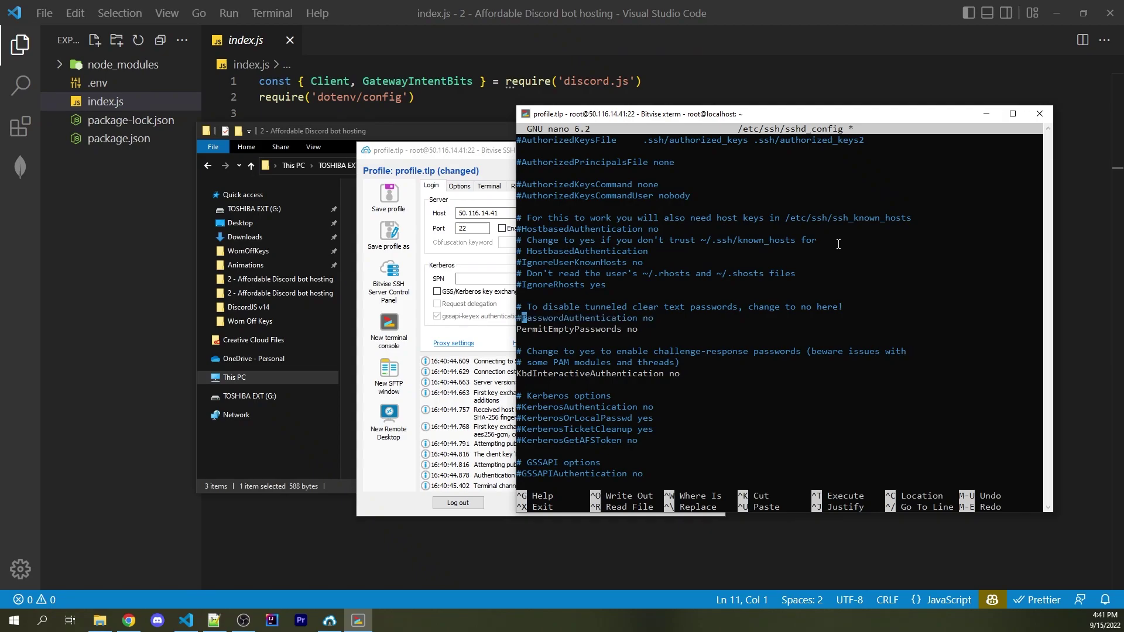
key("BackSpace")
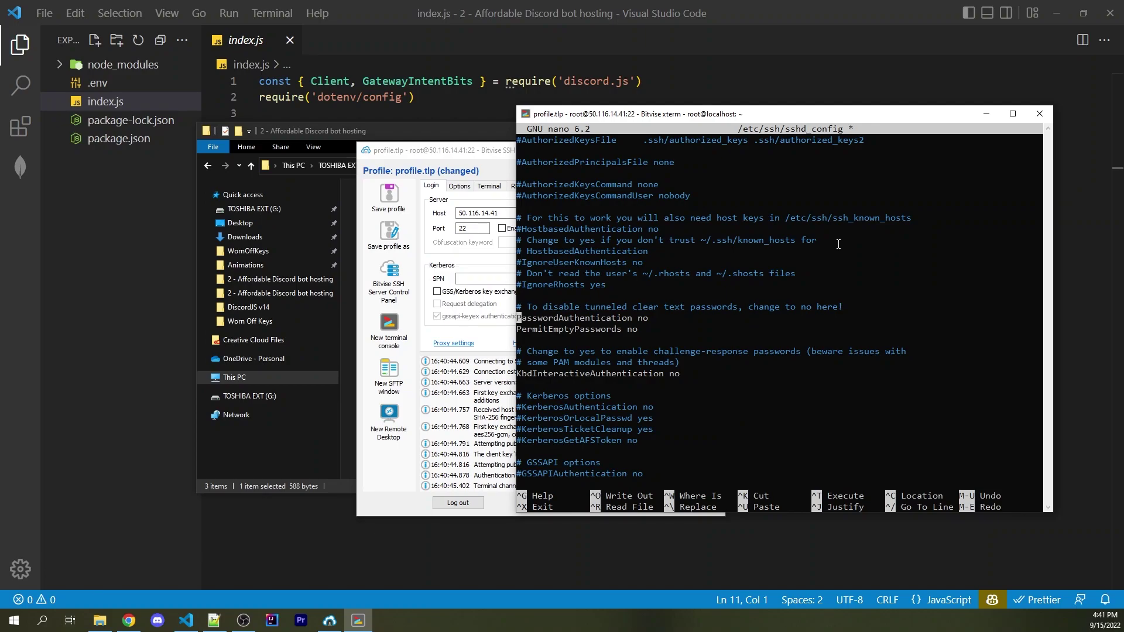
Uncomment PubkeyAuthentication yes and save sshd_config
key("Up")
key("Up")
key("Up")
key("Up")
key("Up")
key("Up")
key("Up")
key("Up")
key("Up")
key("Up")
key("Up")
key("Up")
key("Up")
key("Up")
key("Up")
key("Up")
key("Up")
key("Up")
key("Up")
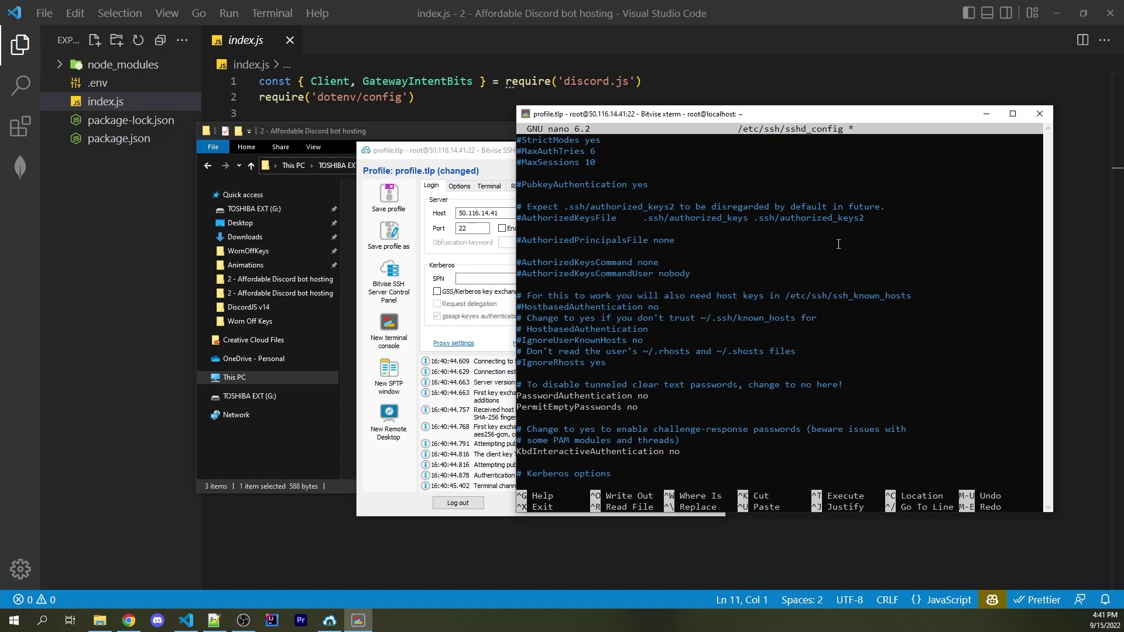
key("Delete")
key("End")
key("ctrl+x")
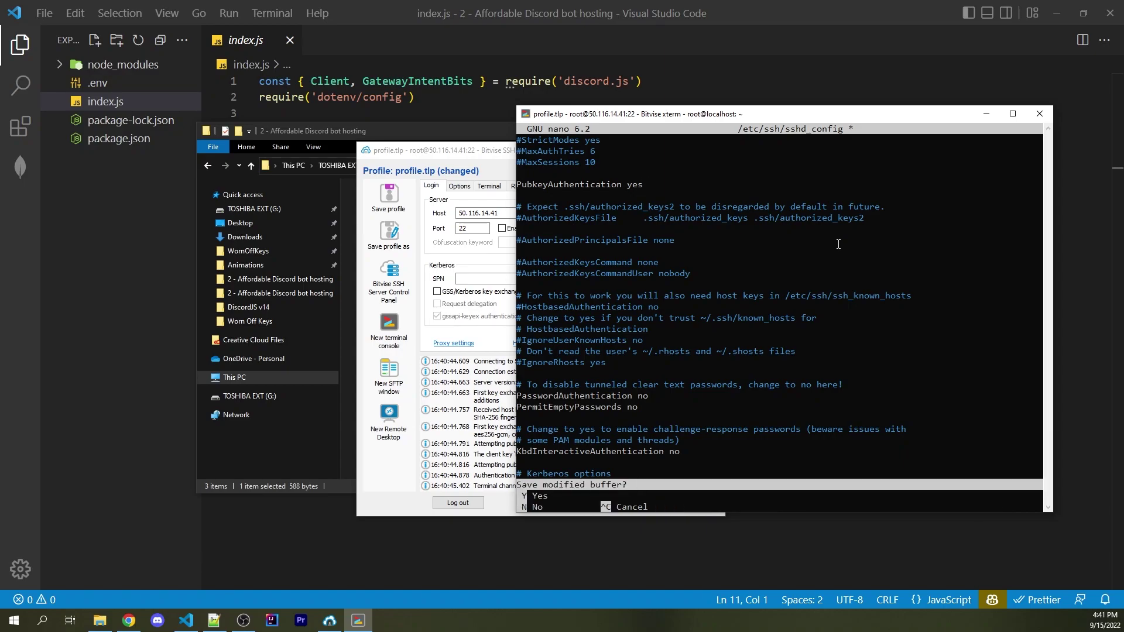
key("y")
key("Return")
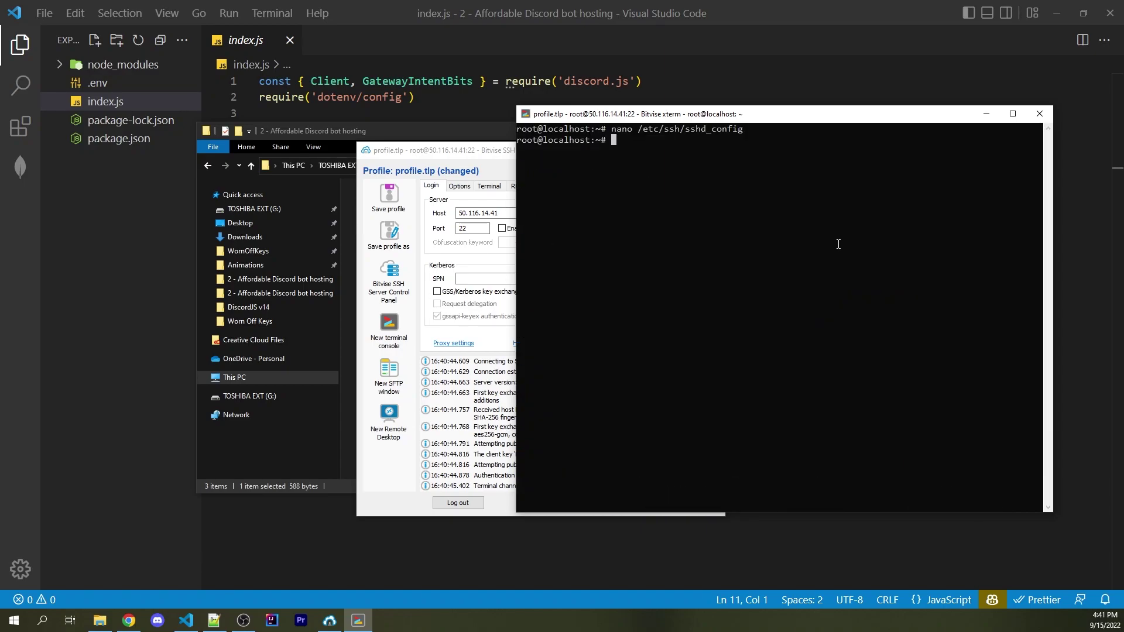
Restart the SSH service with systemctl restart sshd and disconnect the session
type("systemctl restart sshd")
key("Return")
left_click(1038, 114)
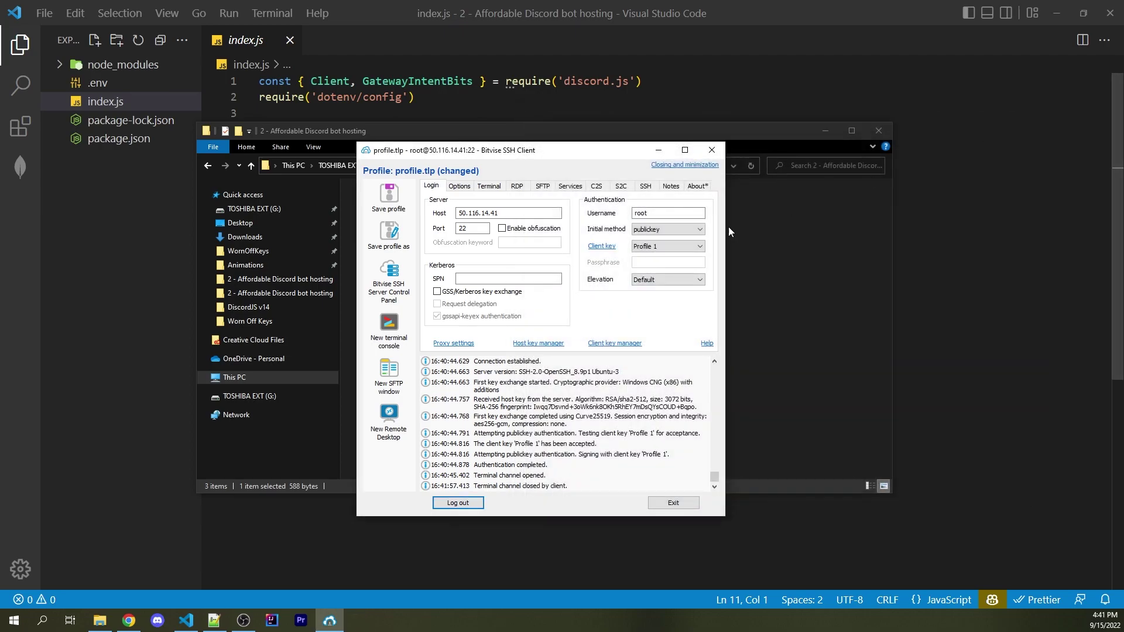
left_click(458, 503)
left_click(460, 506)
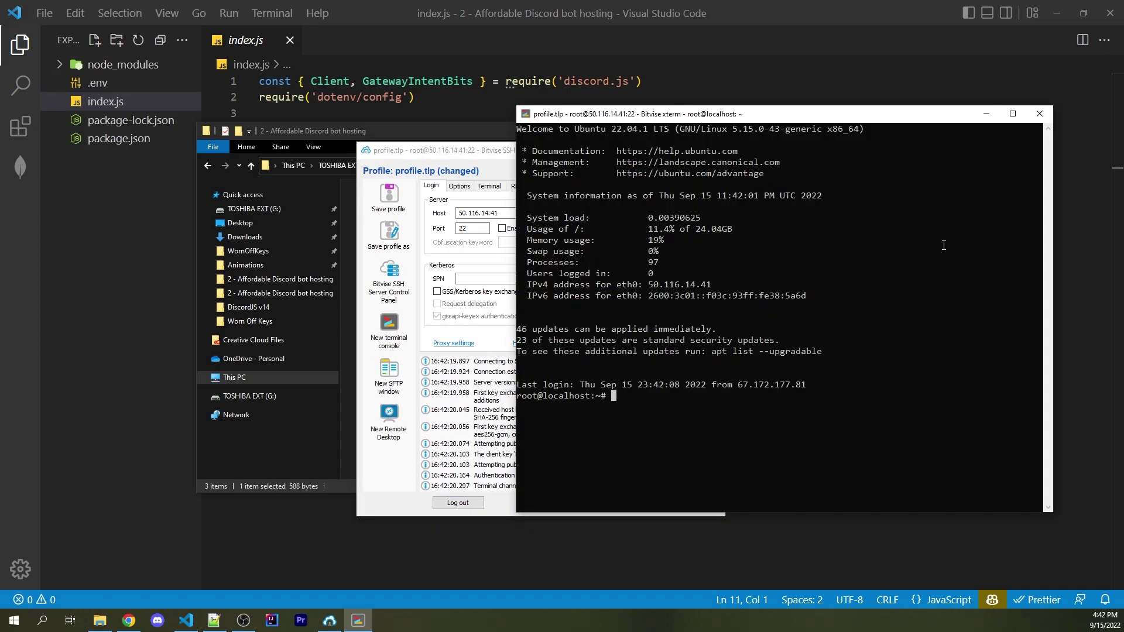
left_click(1039, 113)
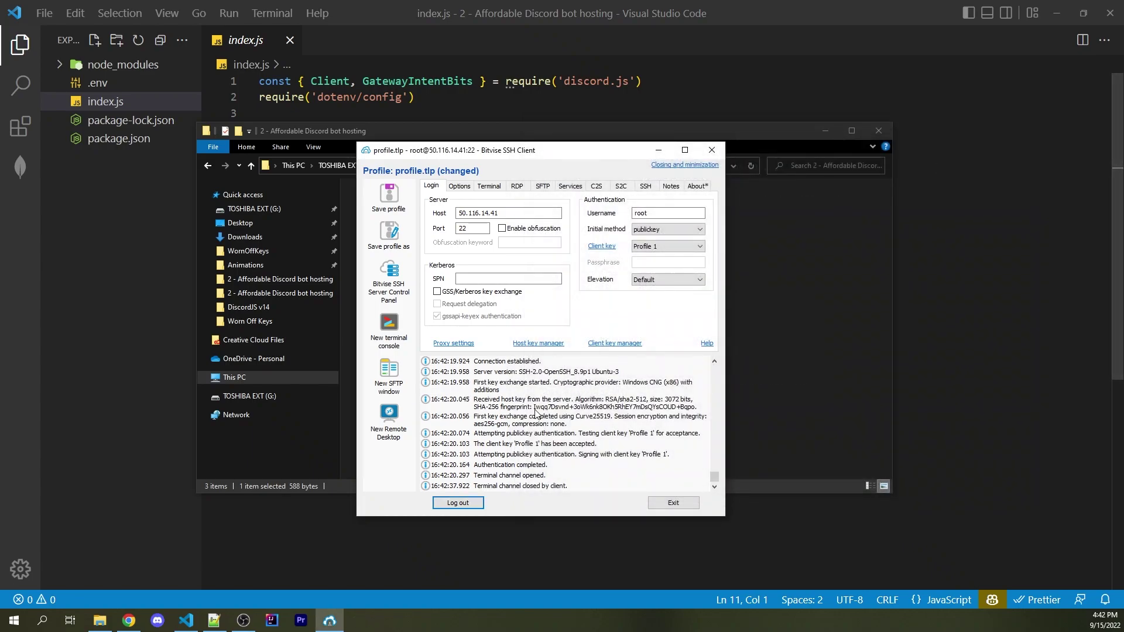
left_click(477, 504)
Try logging in with the password method and confirm the server refuses it
left_click(694, 229)
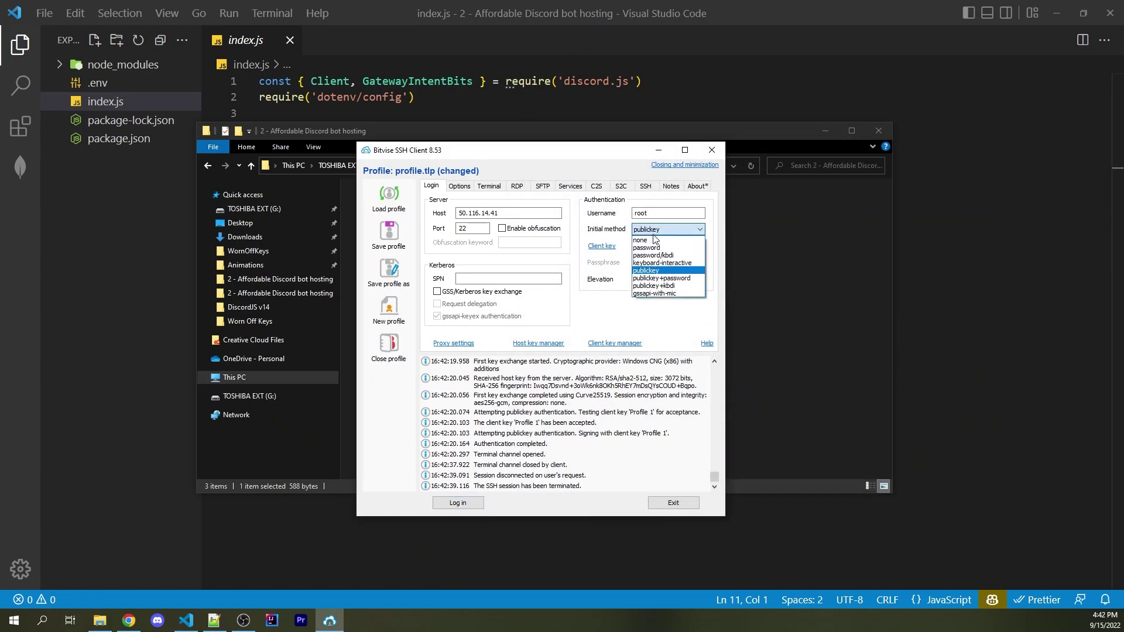
left_click(654, 249)
left_click(463, 503)
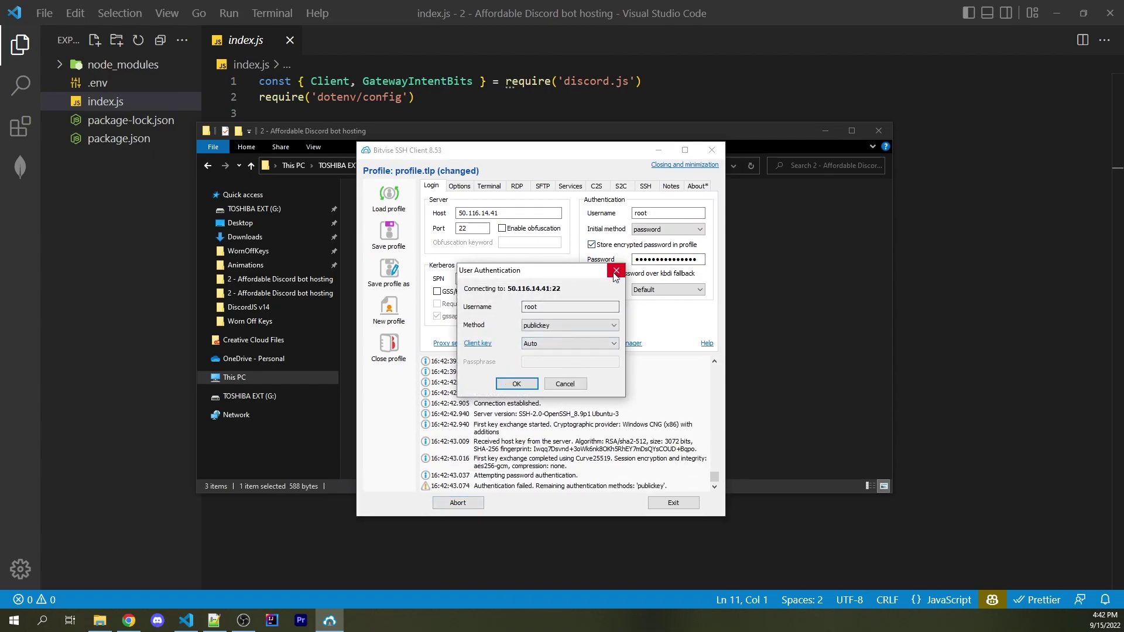
left_click(617, 270)
Switch the login method back to publickey and log in to a cleared root prompt
left_click(696, 229)
left_click(649, 271)
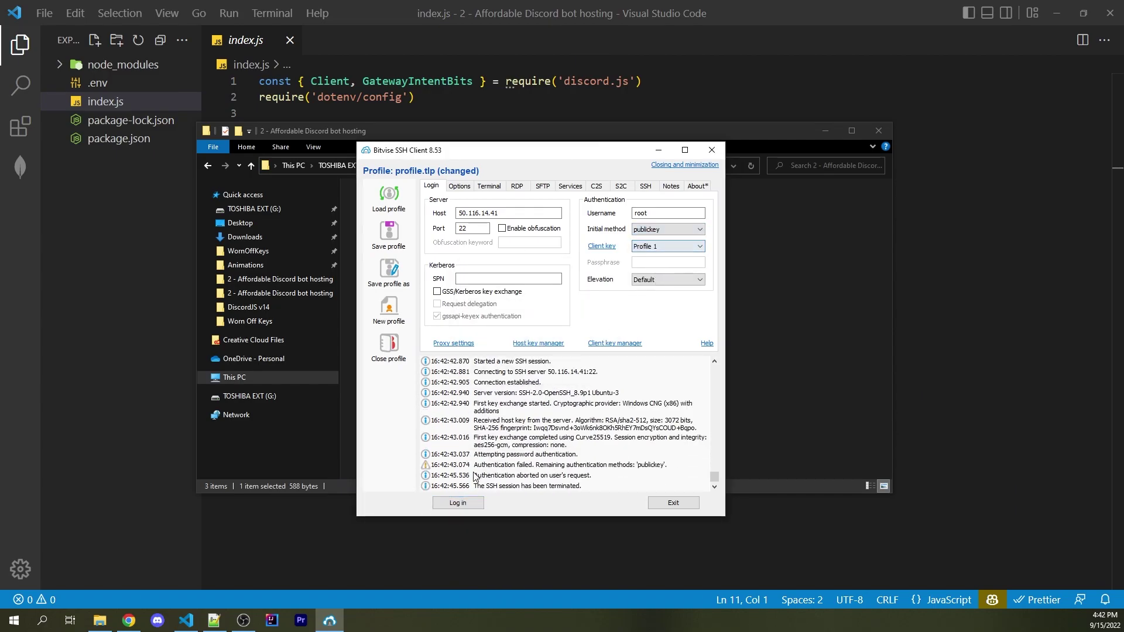
left_click(458, 503)
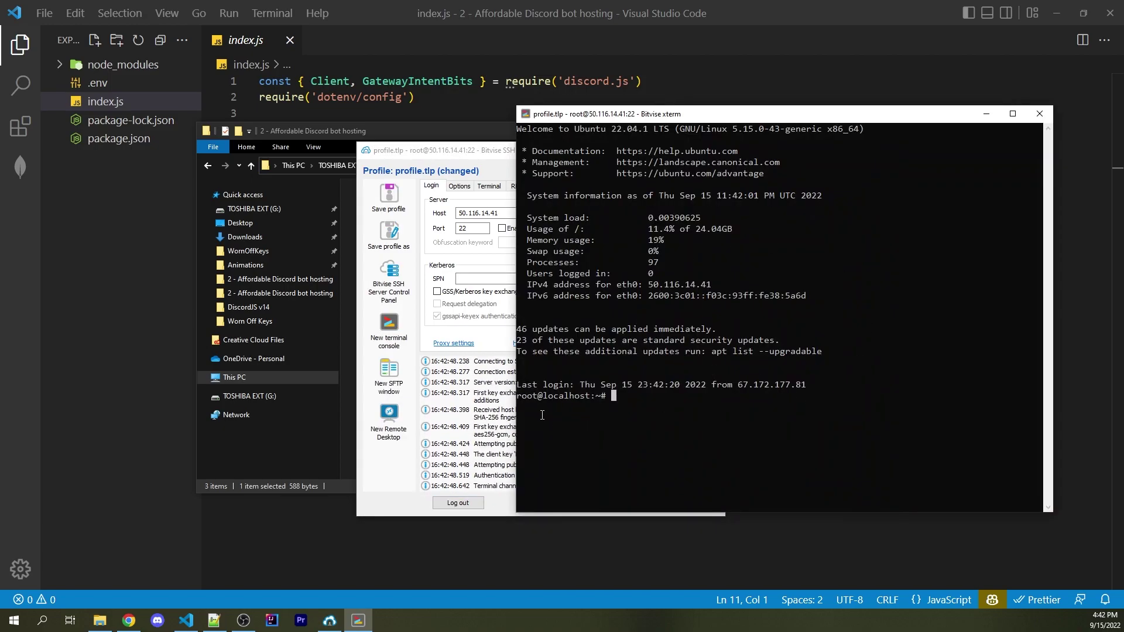
left_click_drag(521, 399, 609, 406)
left_click(757, 436)
key("ctrl+l")
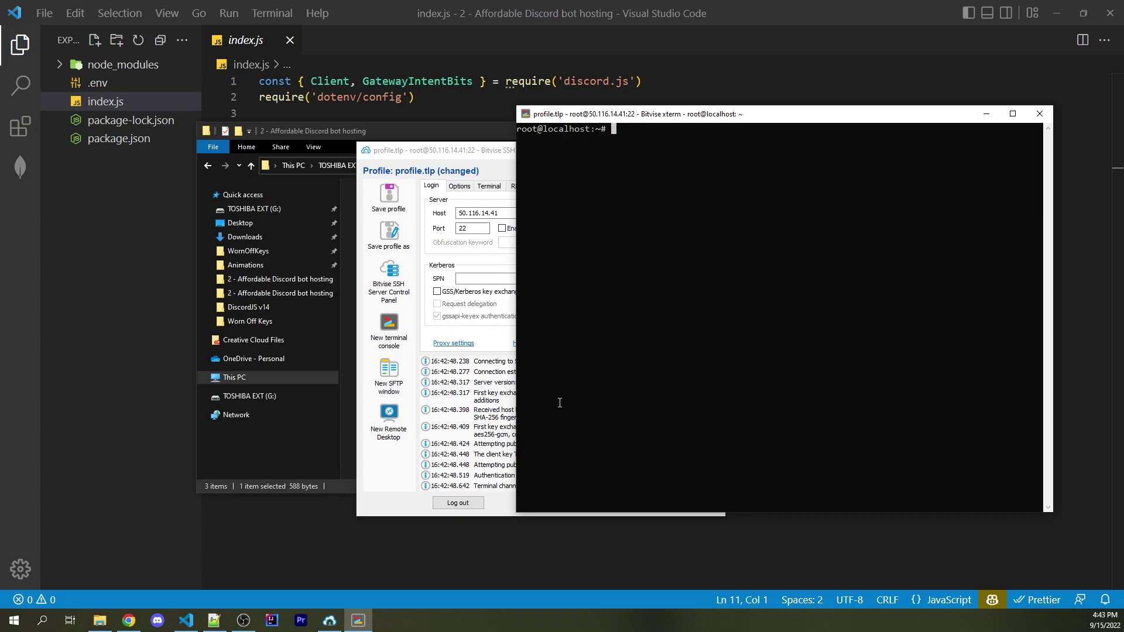
Export the Profile 1 private key in OpenSSH format as private.txt
left_click(503, 404)
left_click(618, 350)
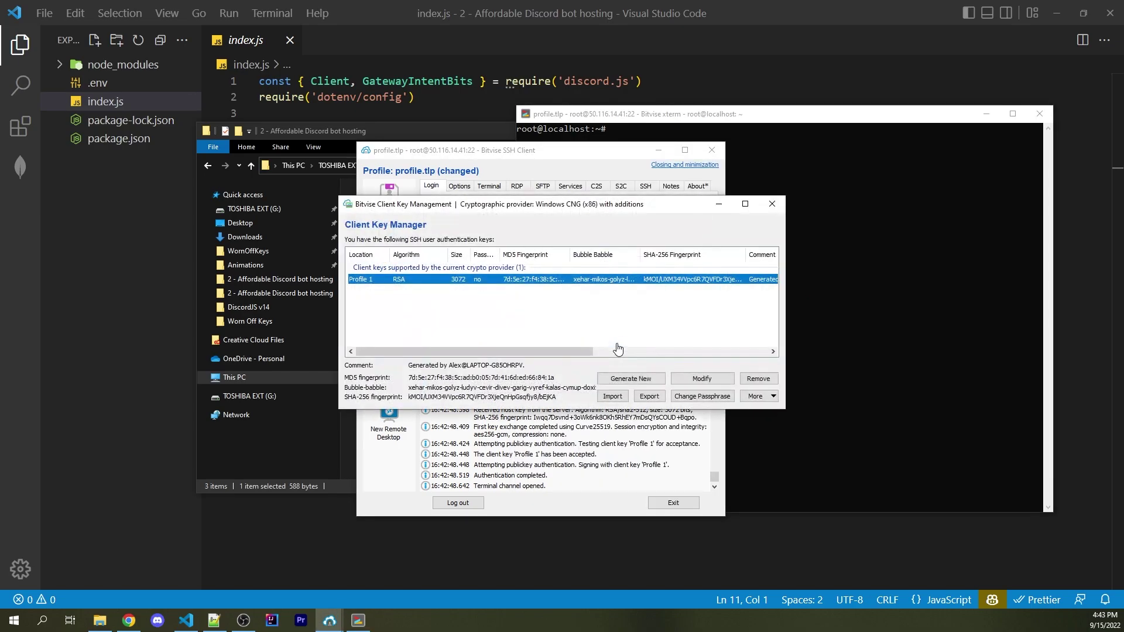
left_click(649, 397)
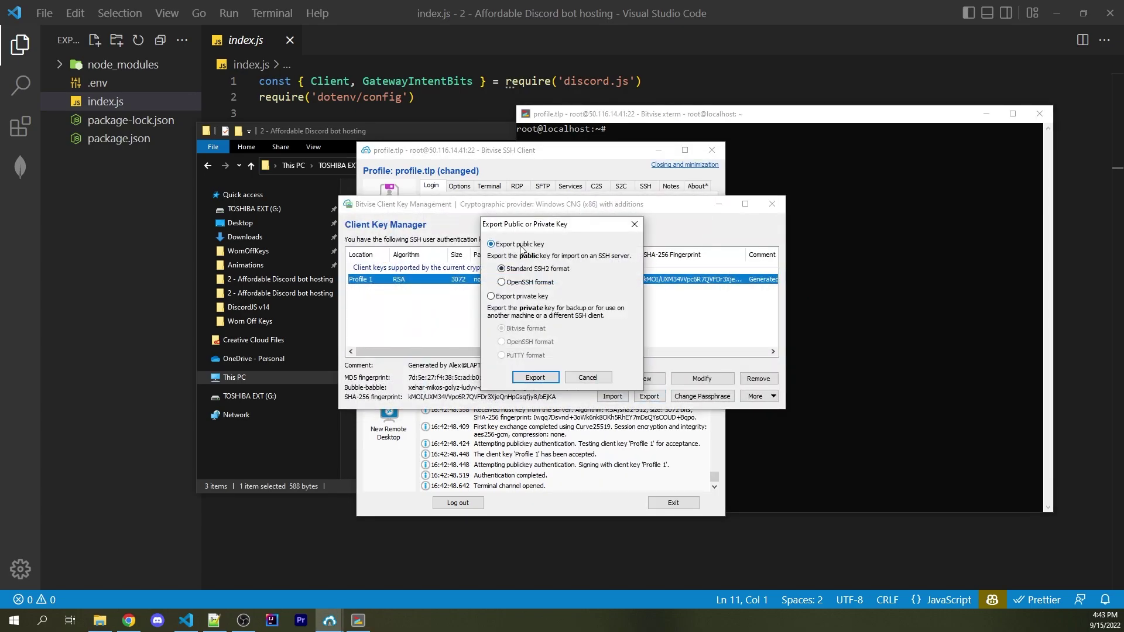
left_click(519, 297)
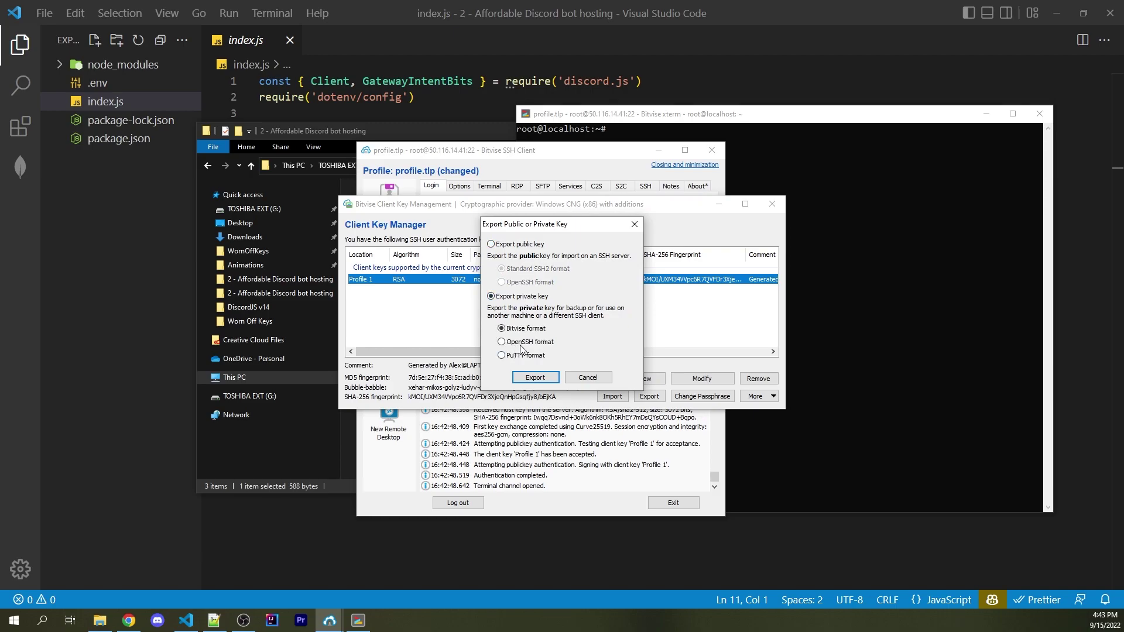
left_click(535, 377)
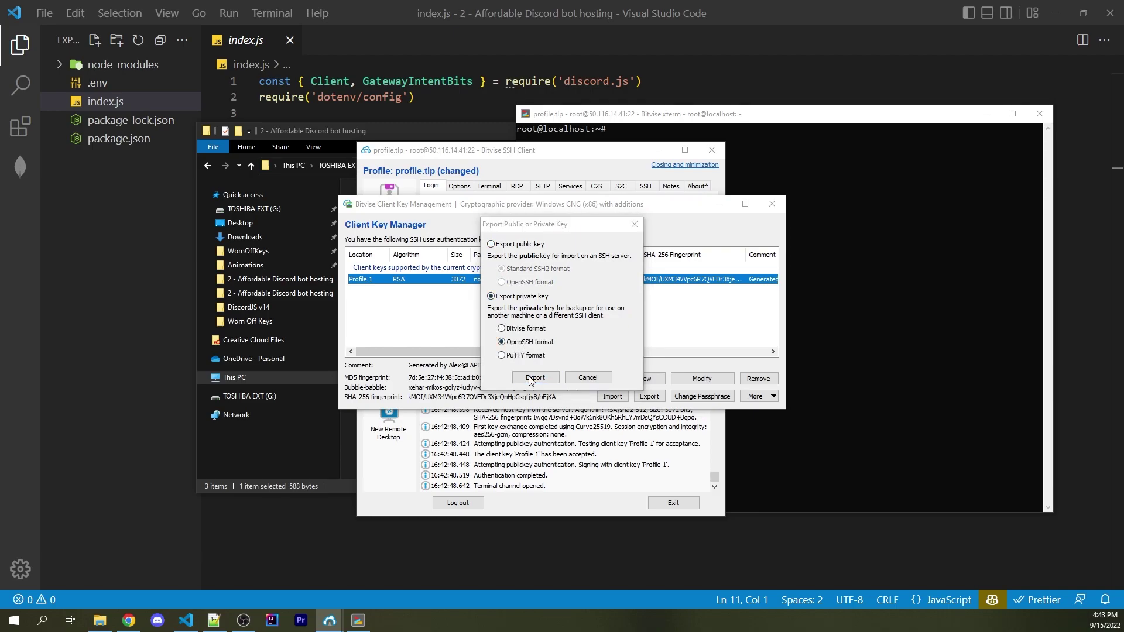
left_click(534, 365)
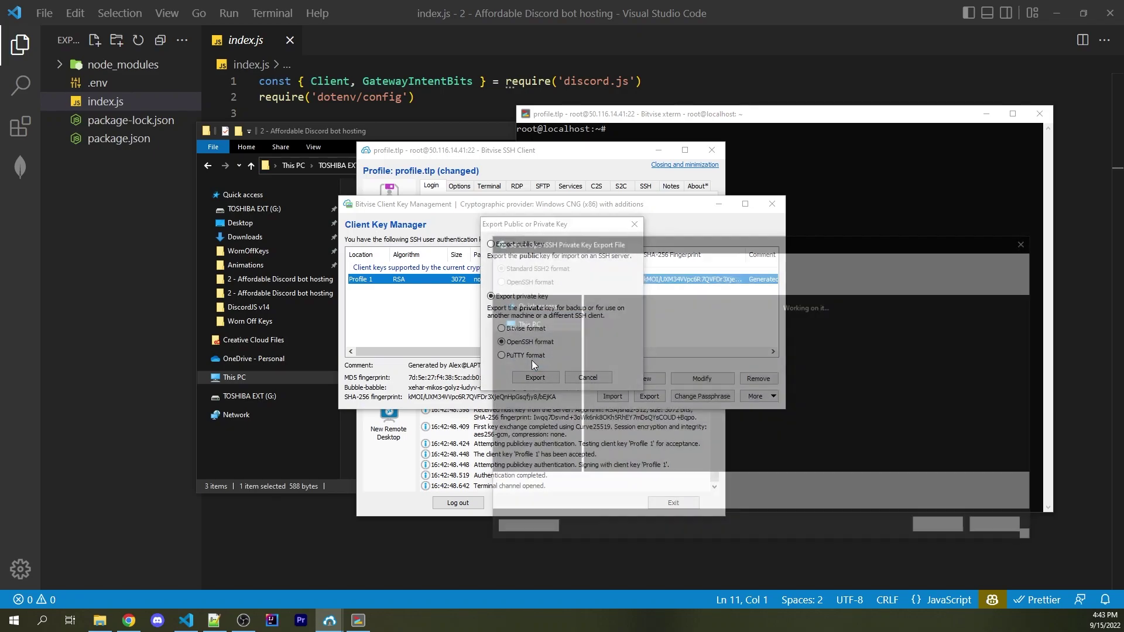
type("private")
type(".txt")
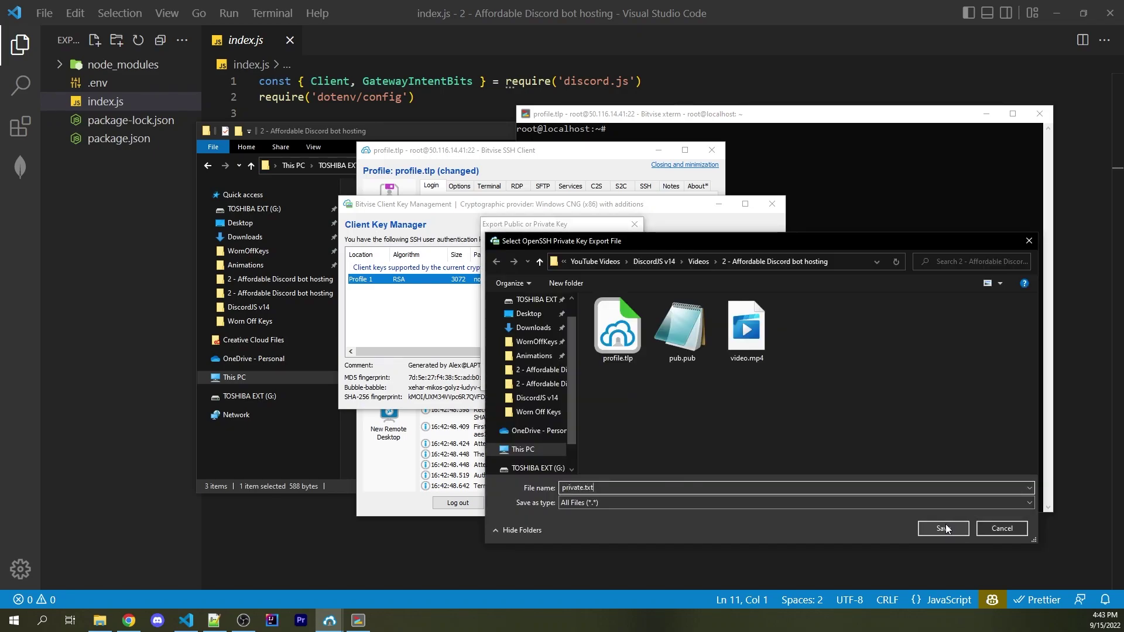
left_click(943, 528)
Open private.txt in the text editor and copy the whole private key
key("Escape")
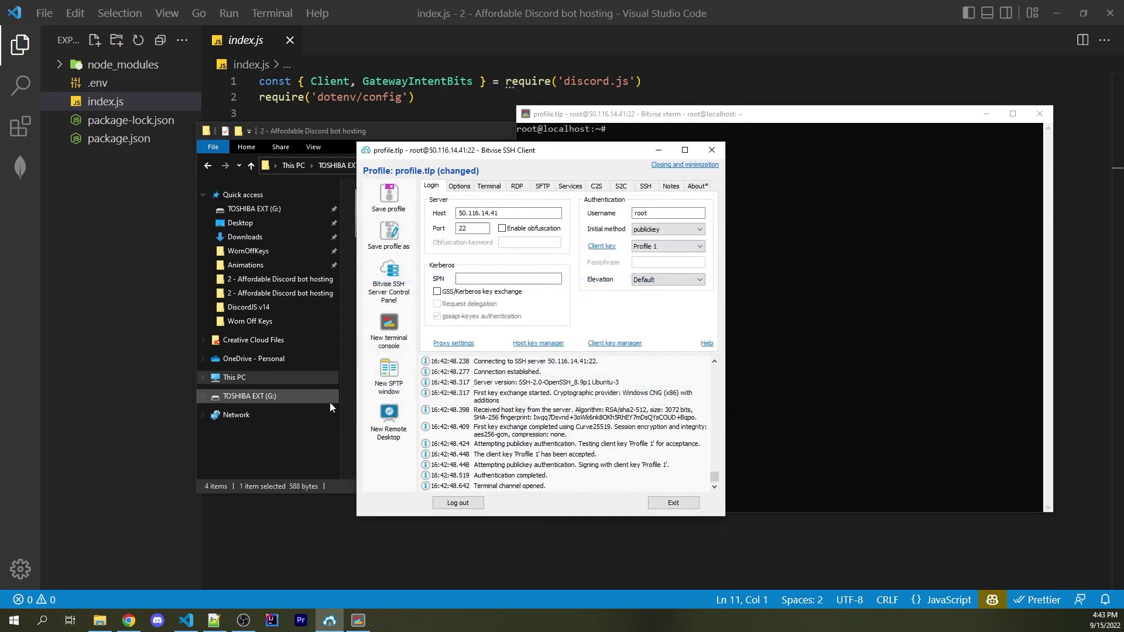
left_click(323, 443)
left_click(518, 371)
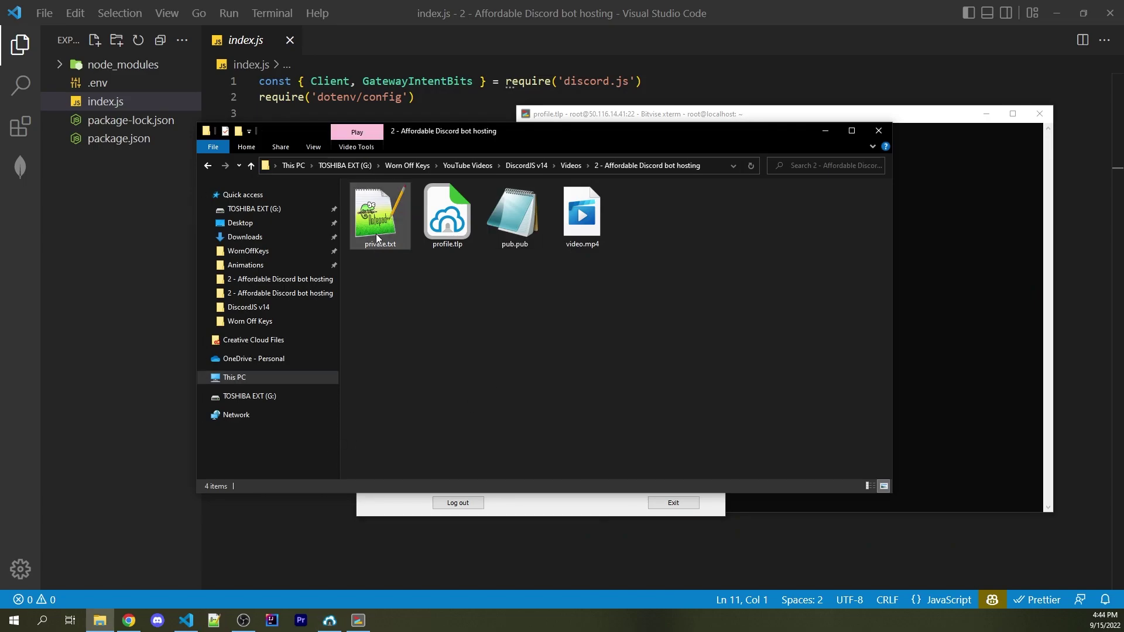
double_click(377, 237)
key("ctrl+a")
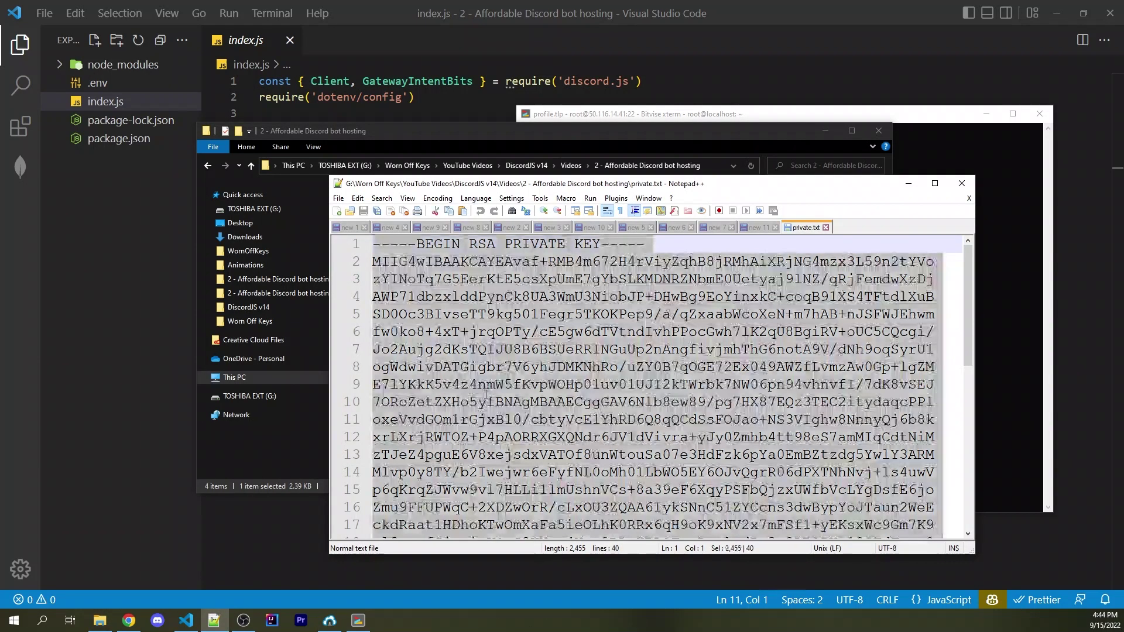
key("ctrl+w")
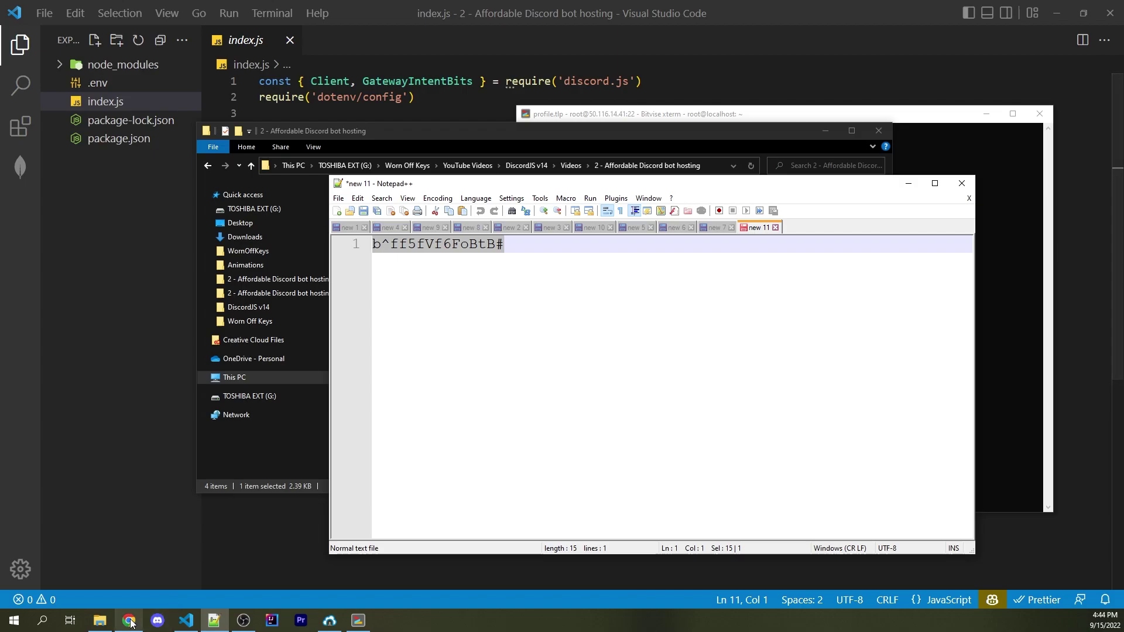
left_click(129, 621)
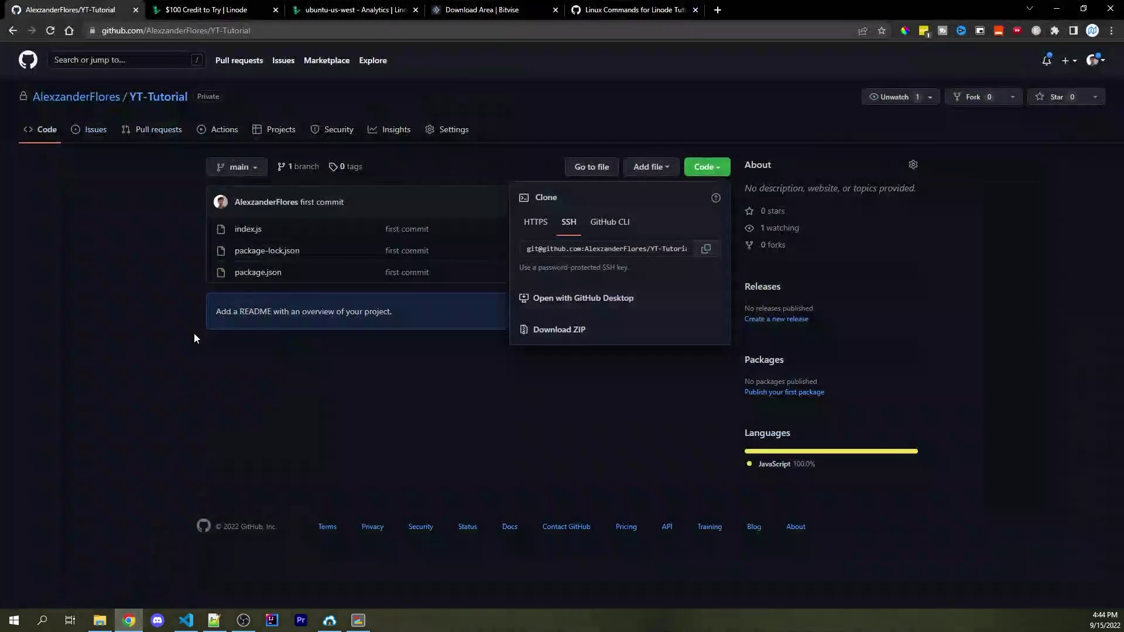
Add a HOST_SSH_KEY Actions secret holding the pasted private key
left_click(454, 131)
left_click(254, 423)
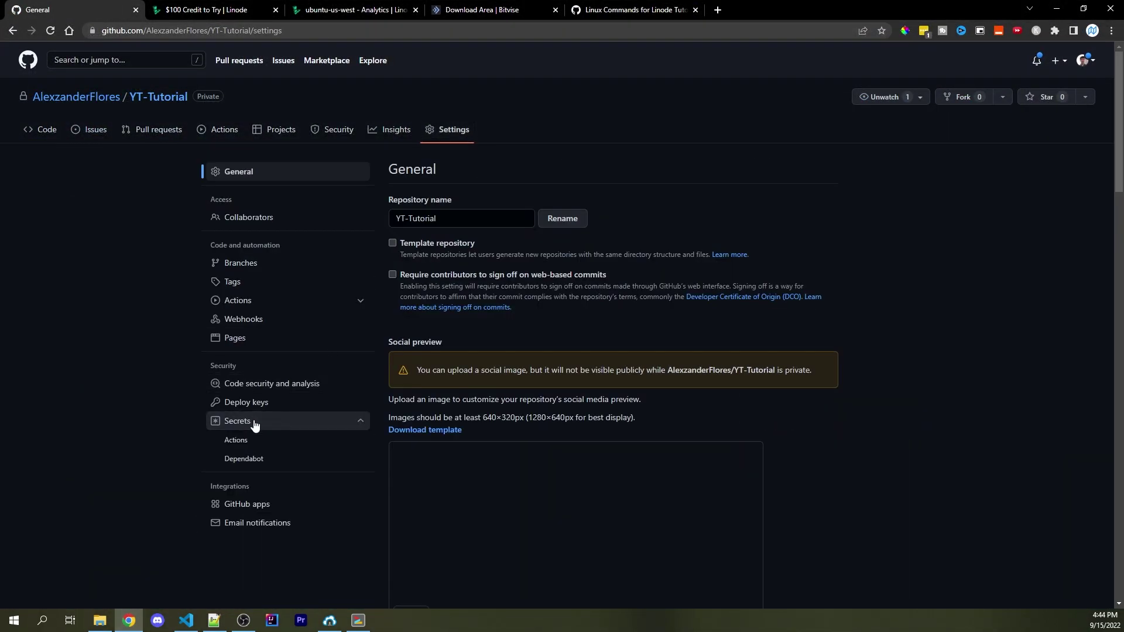
left_click(241, 441)
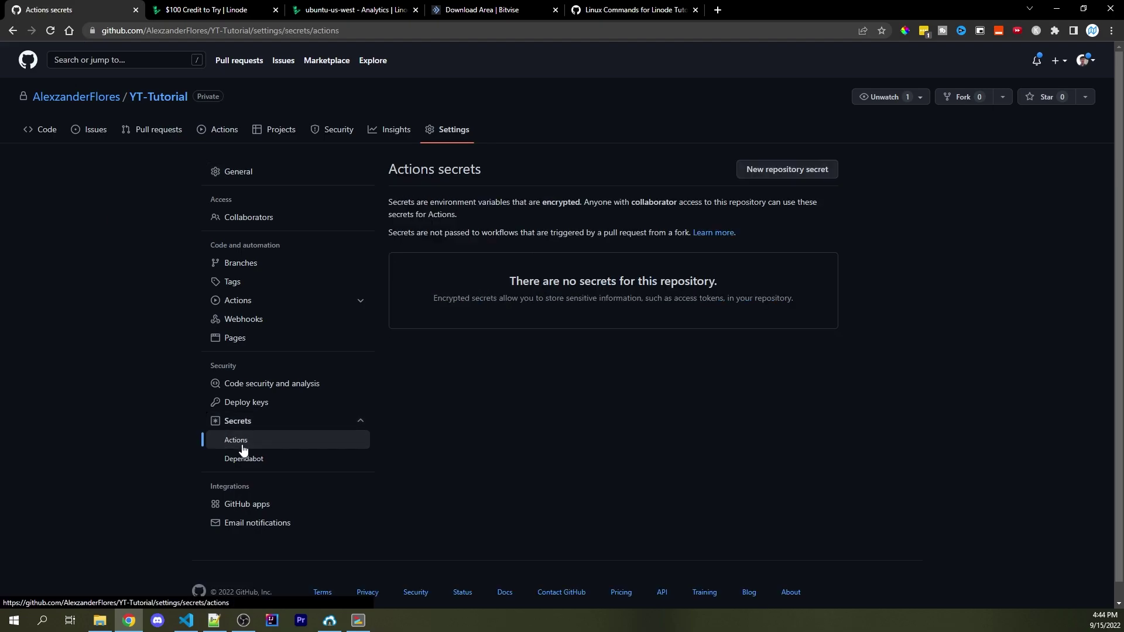
left_click(802, 176)
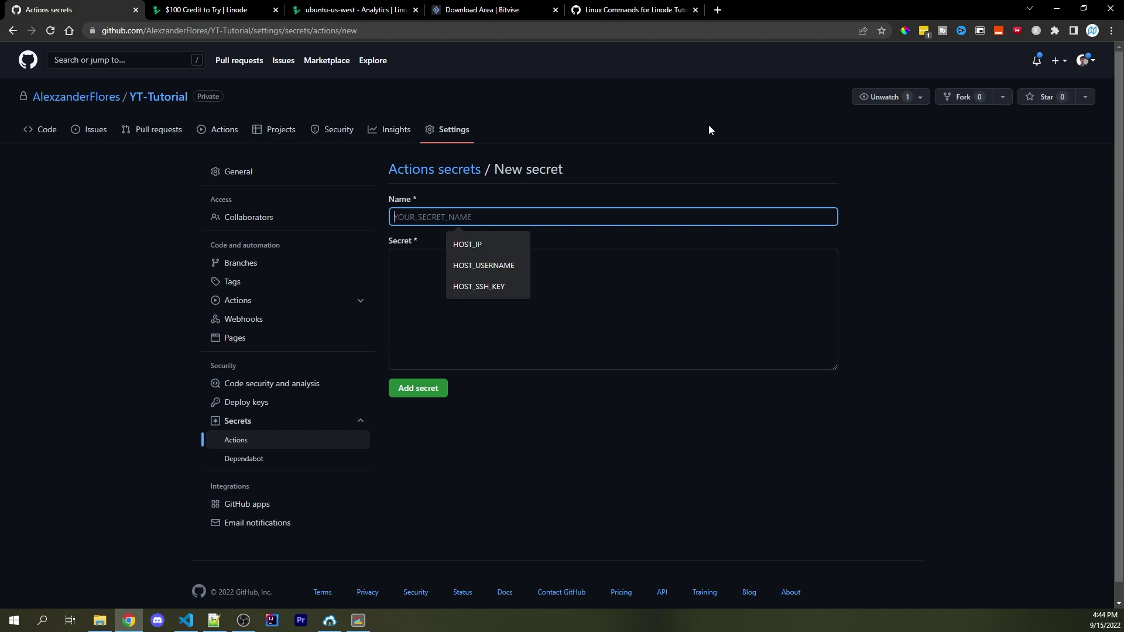
left_click(482, 290)
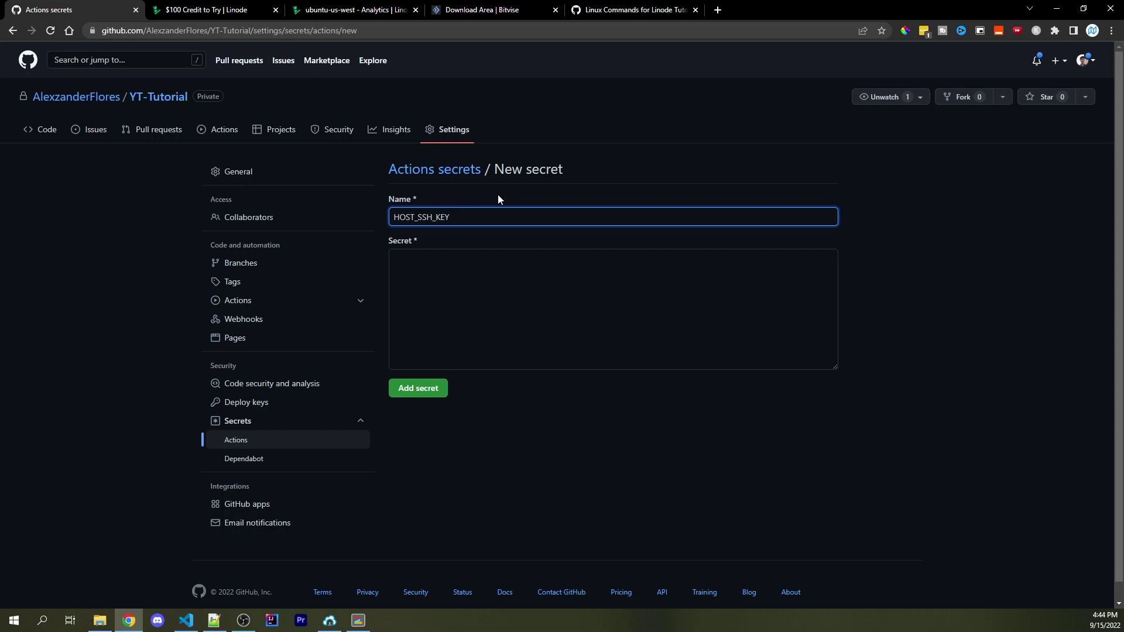
left_click(416, 301)
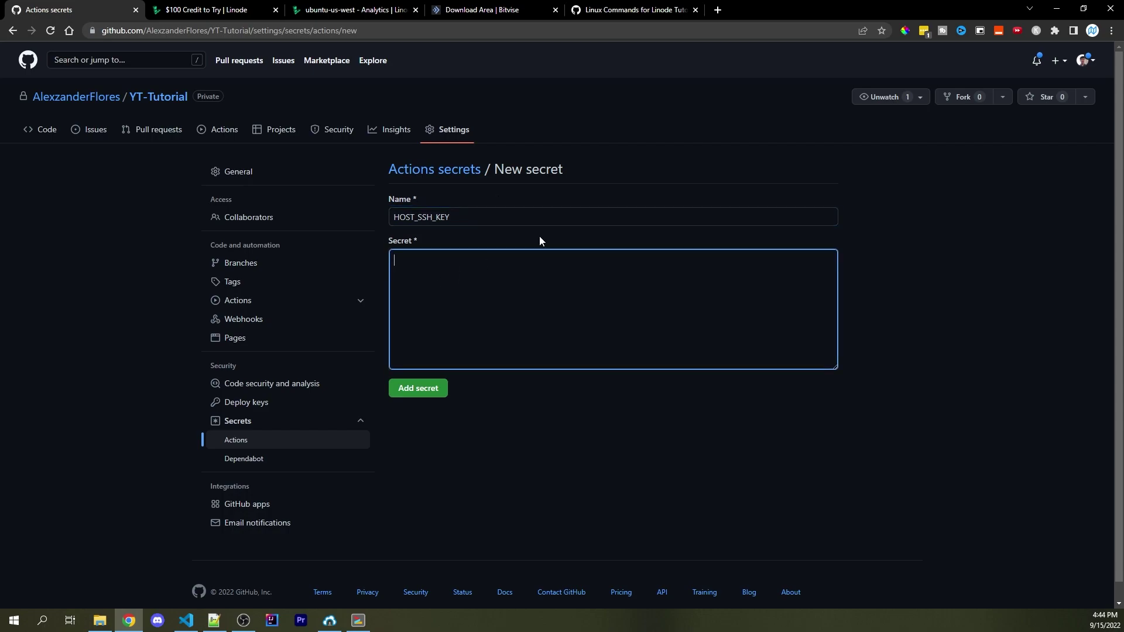
key("ctrl+v")
left_click(418, 388)
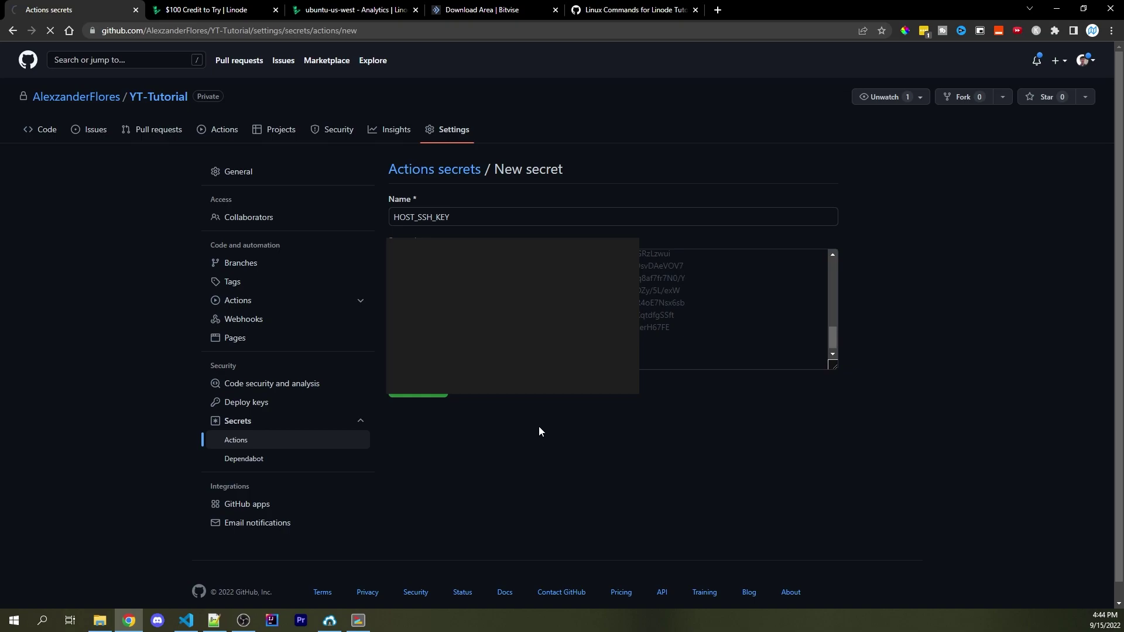
Add a HOST_IP secret with the Linode server's IPv4 address
left_click(797, 218)
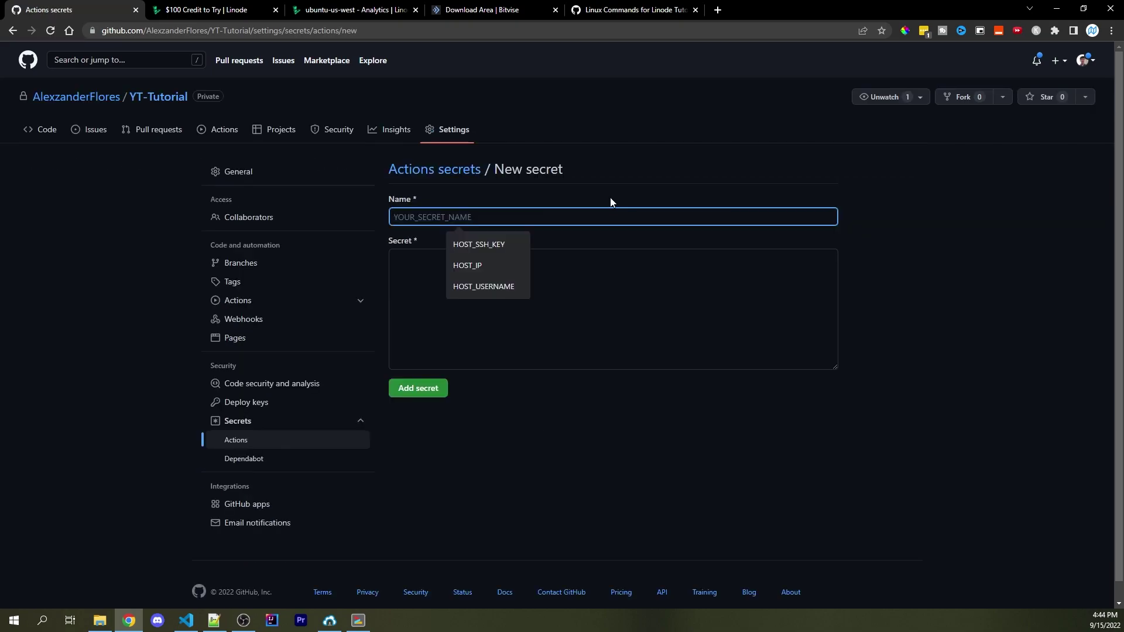
left_click(497, 266)
left_click(505, 264)
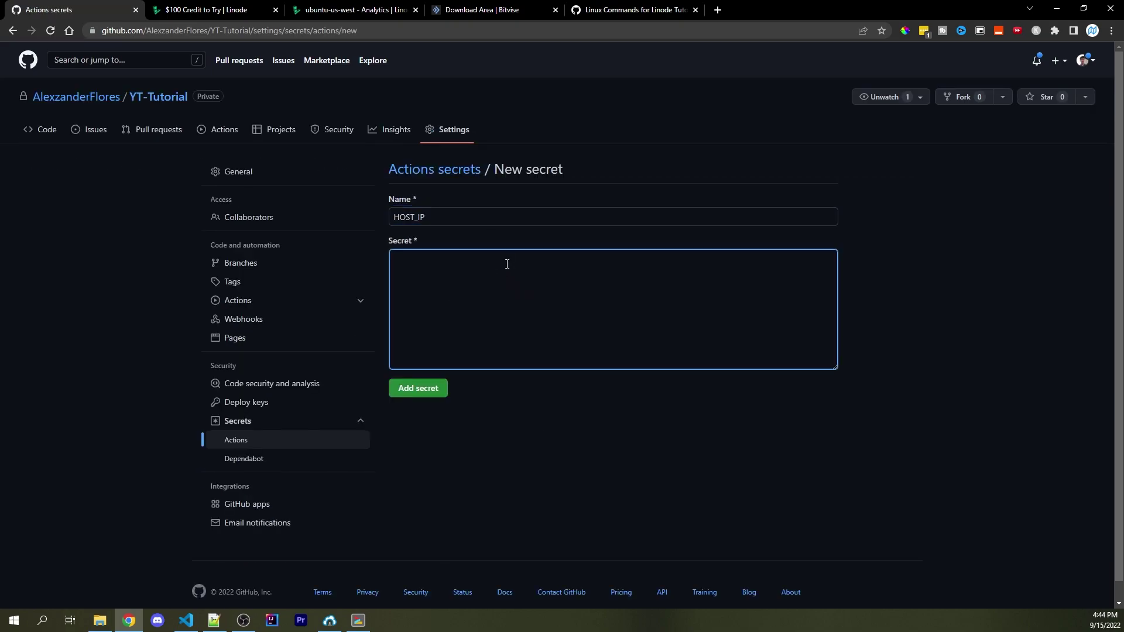
left_click(351, 9)
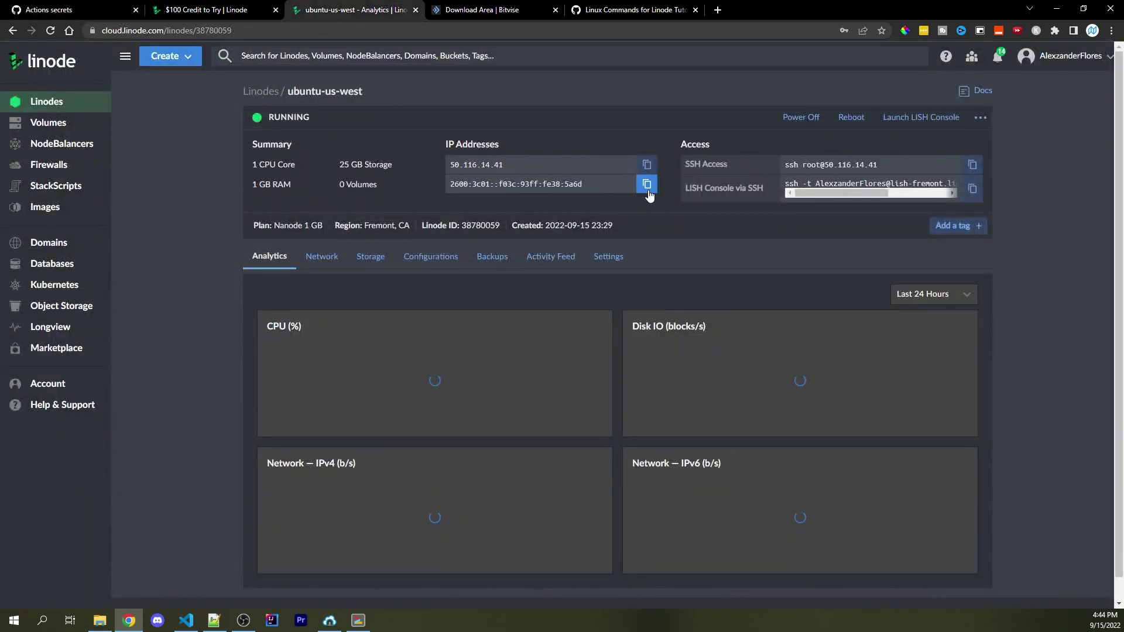
left_click(656, 166)
left_click(71, 9)
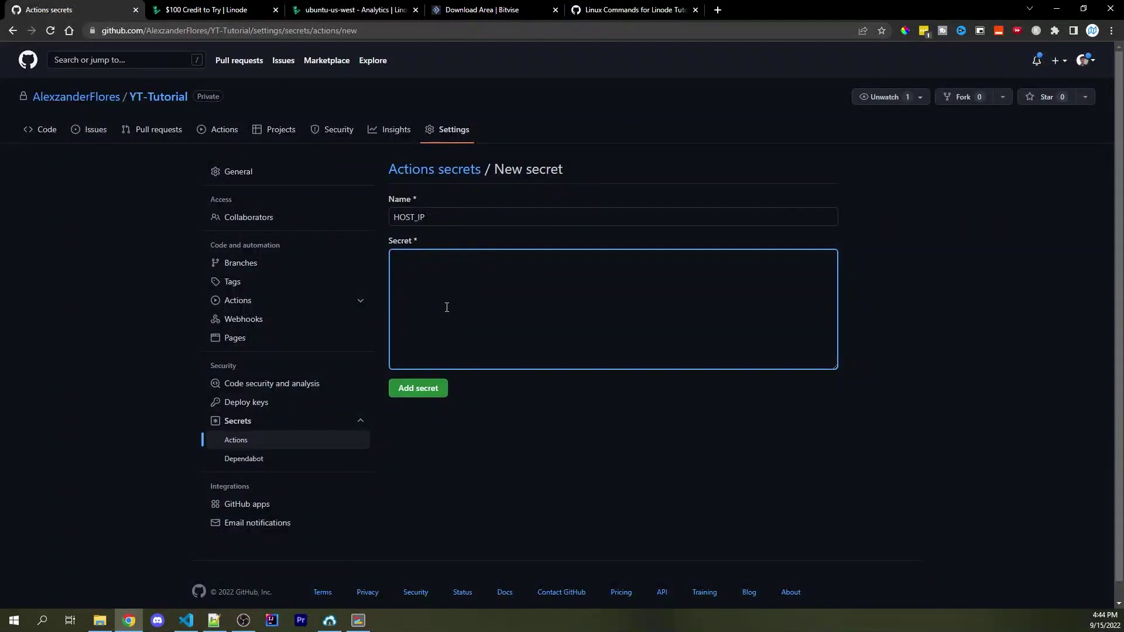
key("ctrl+v")
left_click(416, 391)
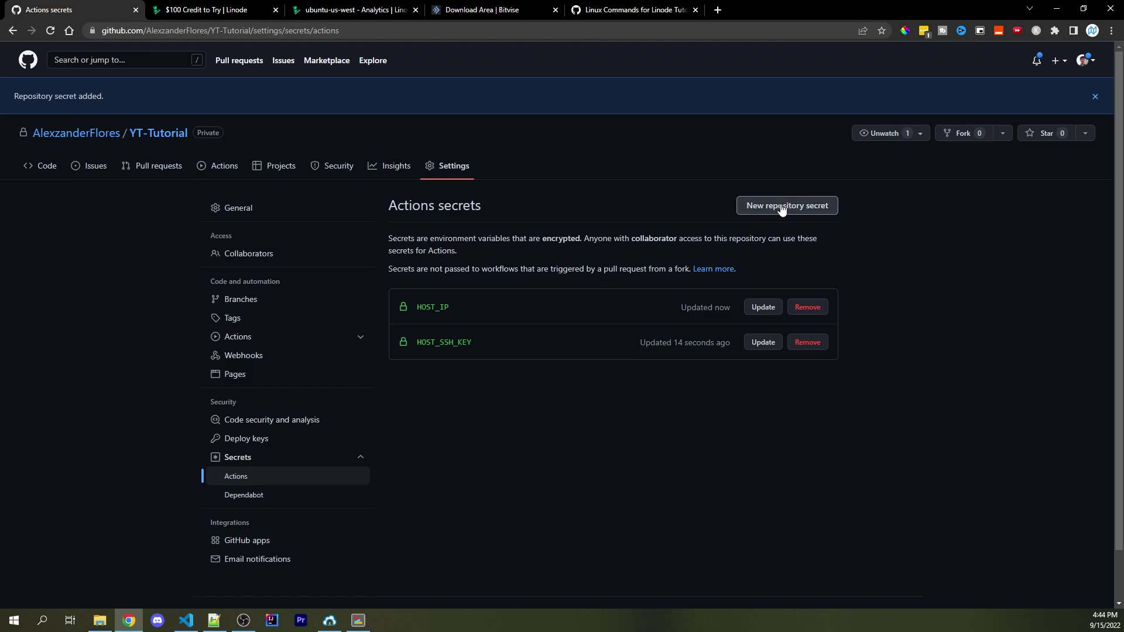
Add a HOST_USERNAME secret set to root
left_click(782, 206)
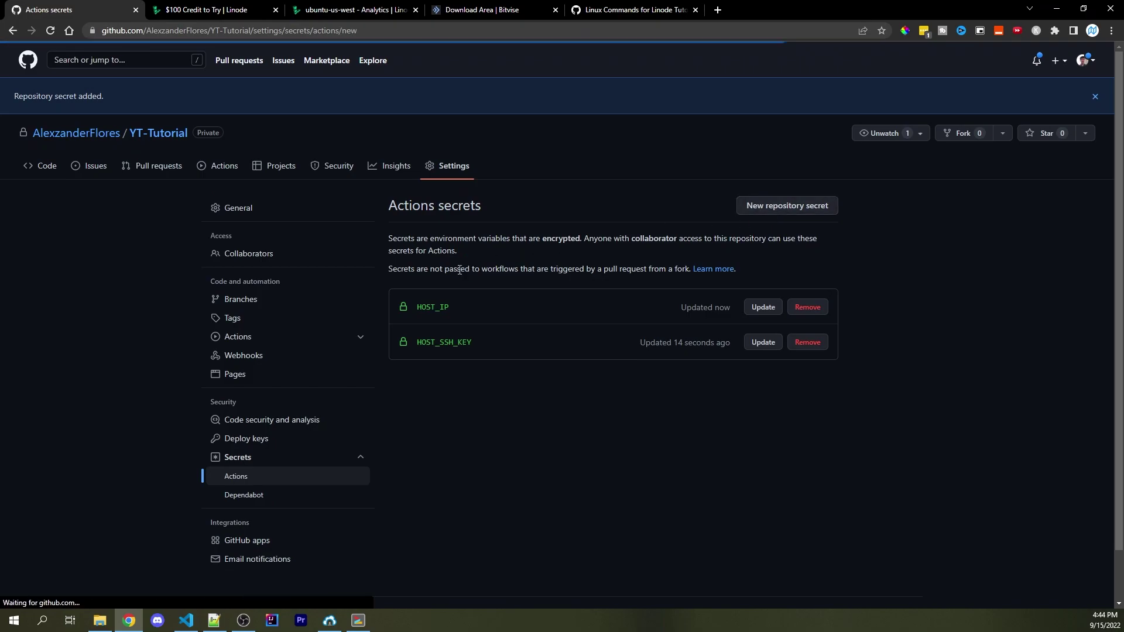
left_click(482, 285)
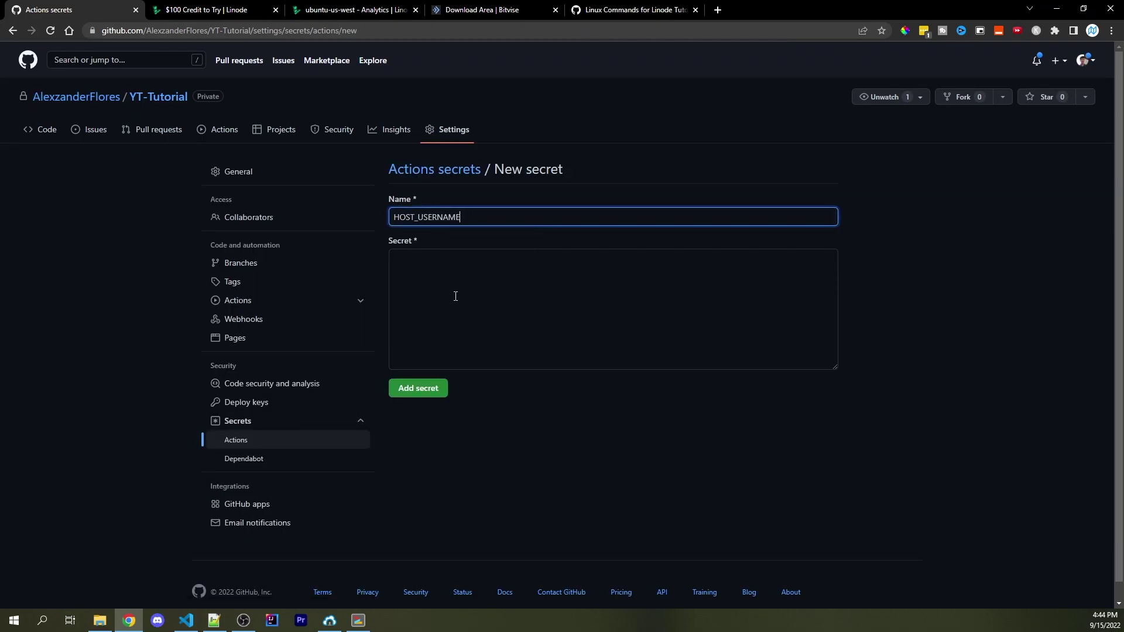
left_click(455, 296)
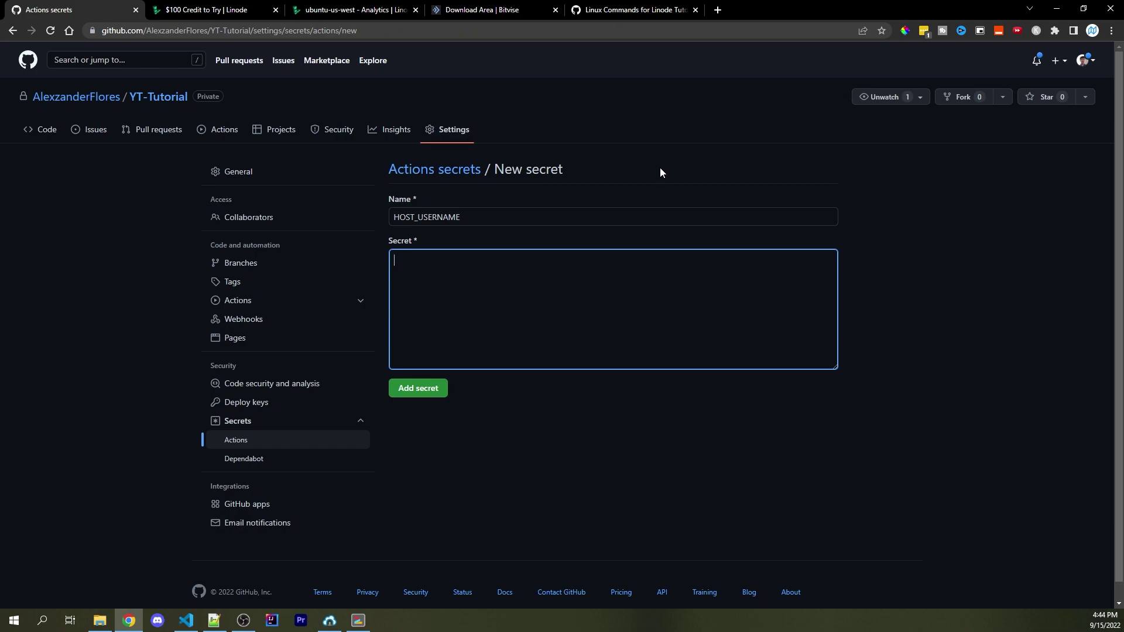
type("root")
left_click(418, 388)
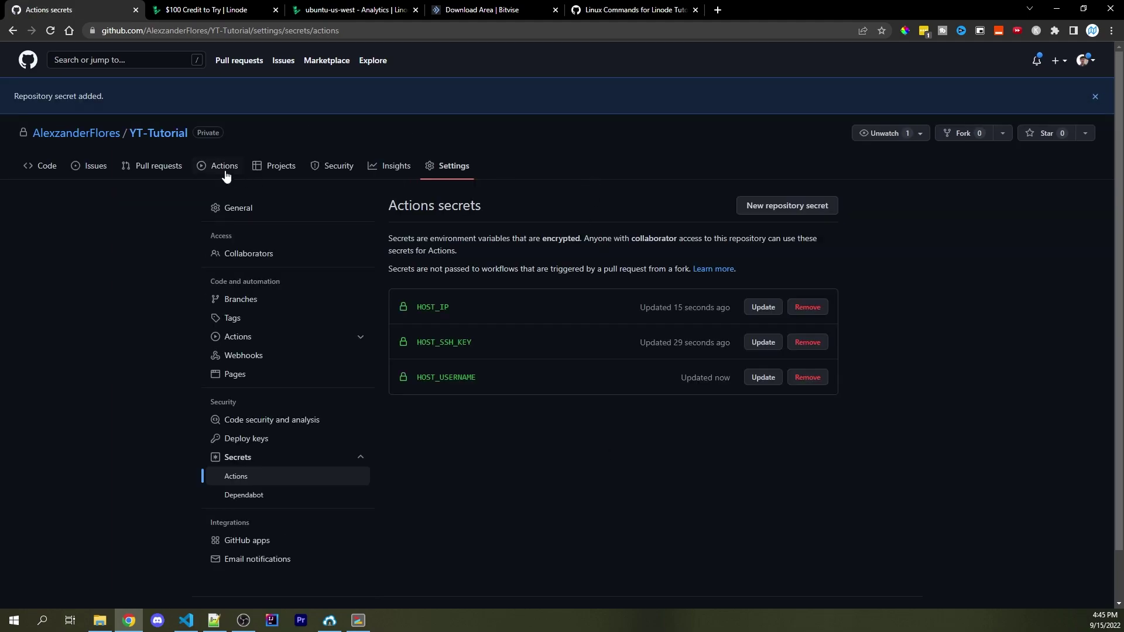
Search the Actions workflows for Node.JS and configure the Node.js template
left_click(218, 172)
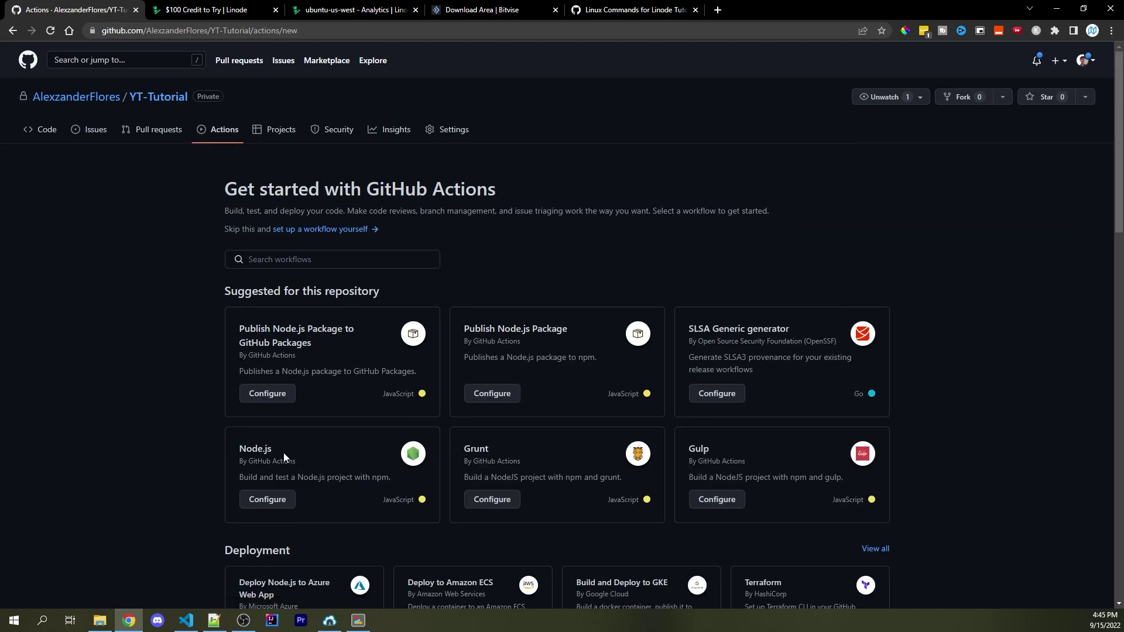
left_click(292, 260)
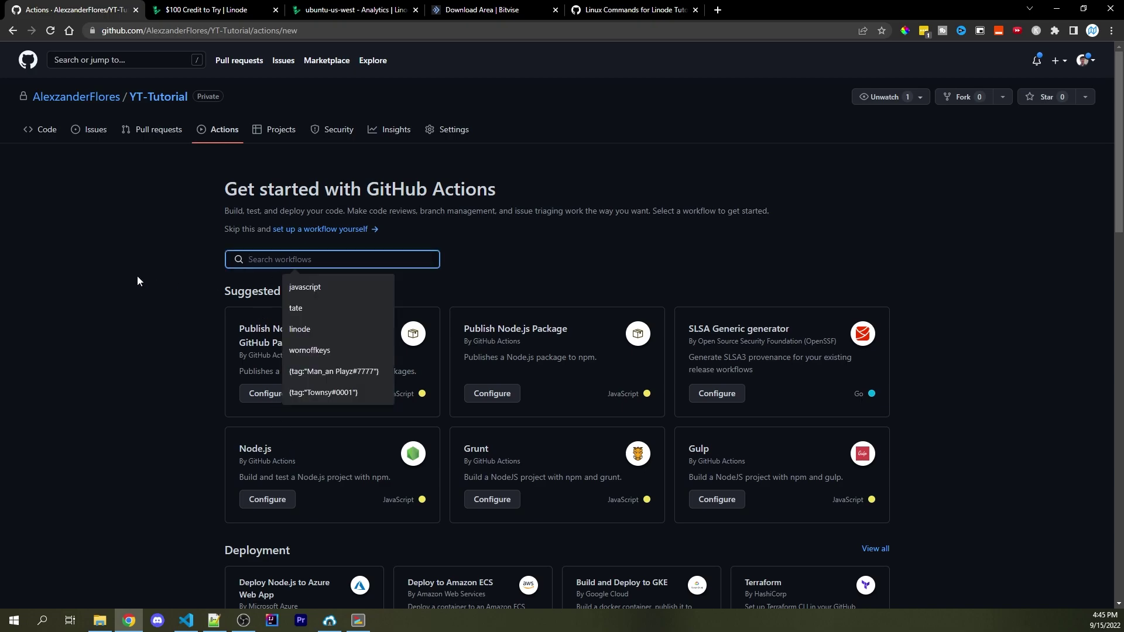
type("Node.JS")
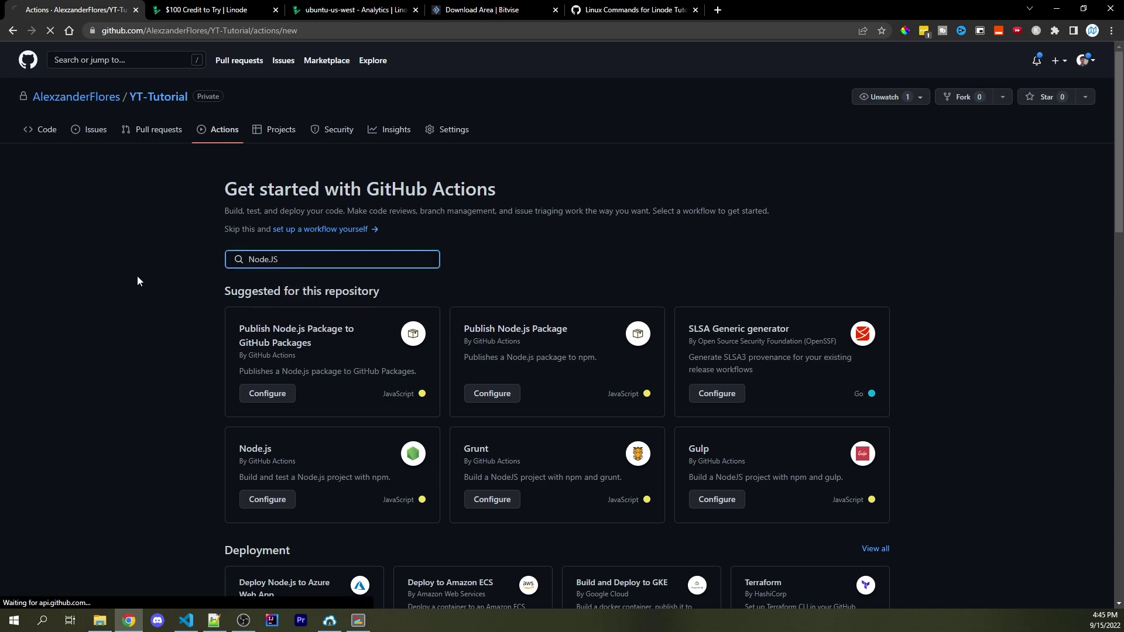
left_click(766, 398)
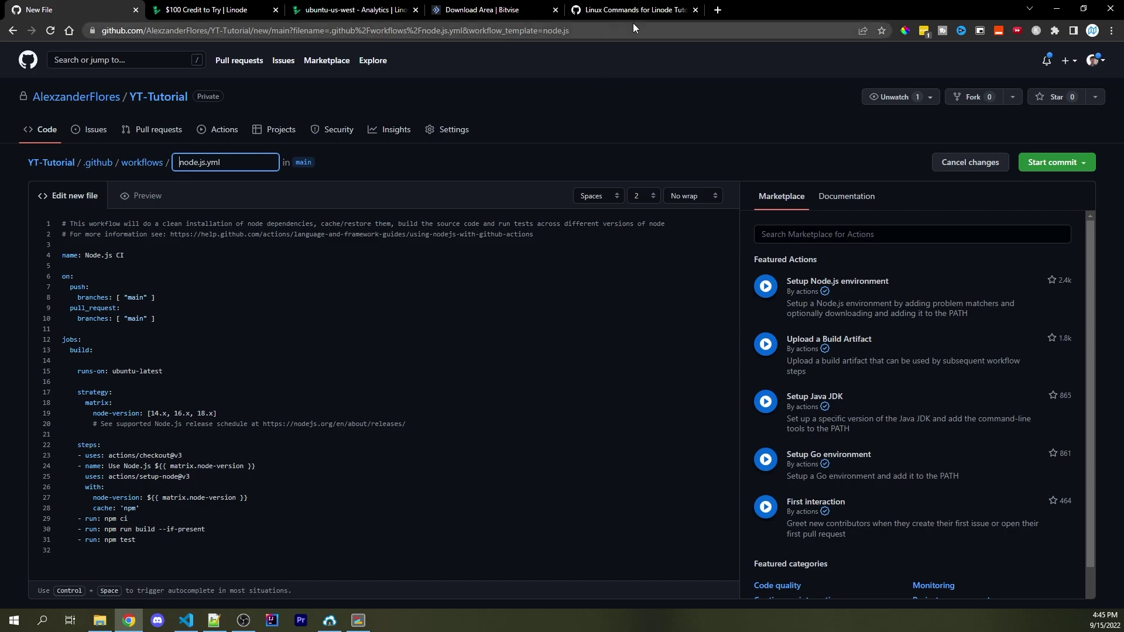
Replace the template with the workflow copied from the Linux Commands gist
left_click(646, 11)
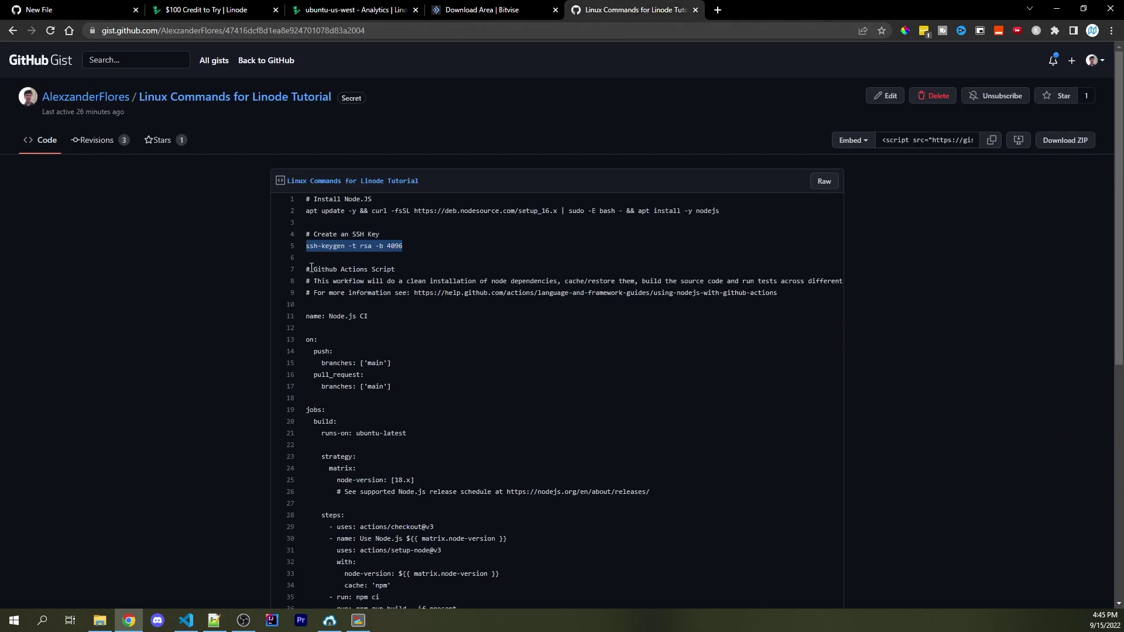
left_click_drag(307, 279, 451, 366)
scroll(393, 394, "down", 1)
scroll(393, 394, "down", 6)
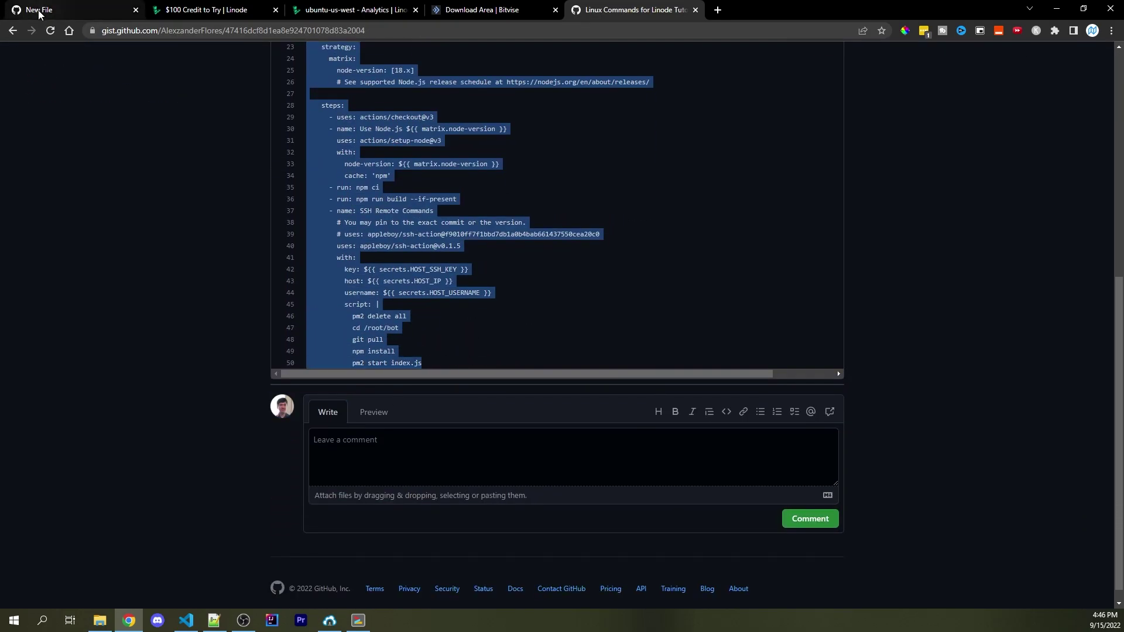
left_click(70, 10)
left_click(221, 346)
key("ctrl+a")
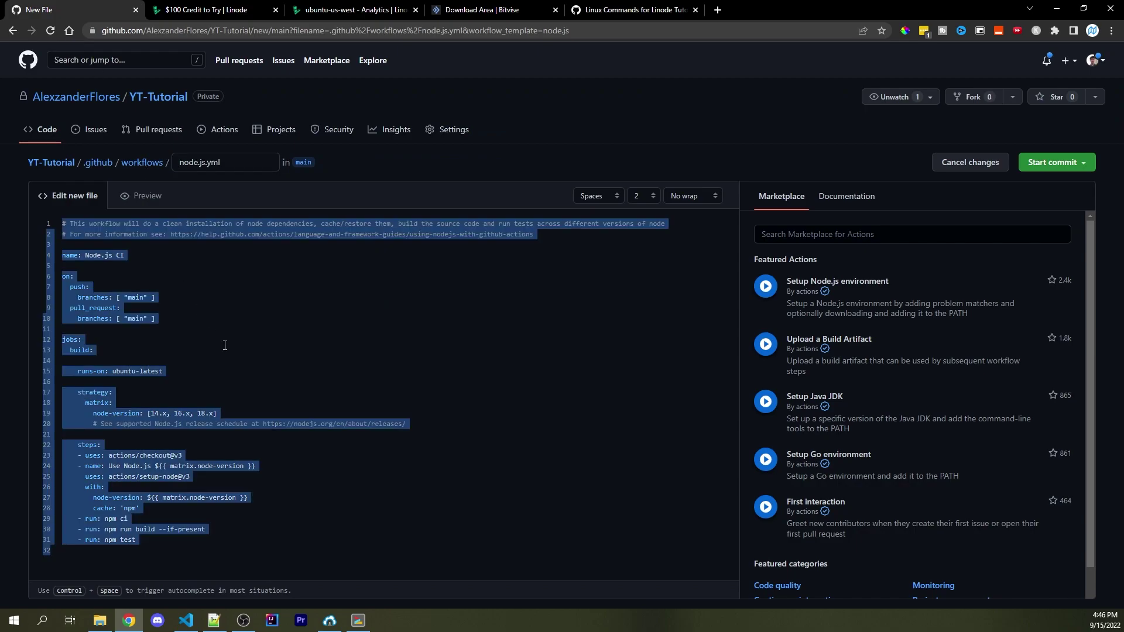
key("ctrl+v")
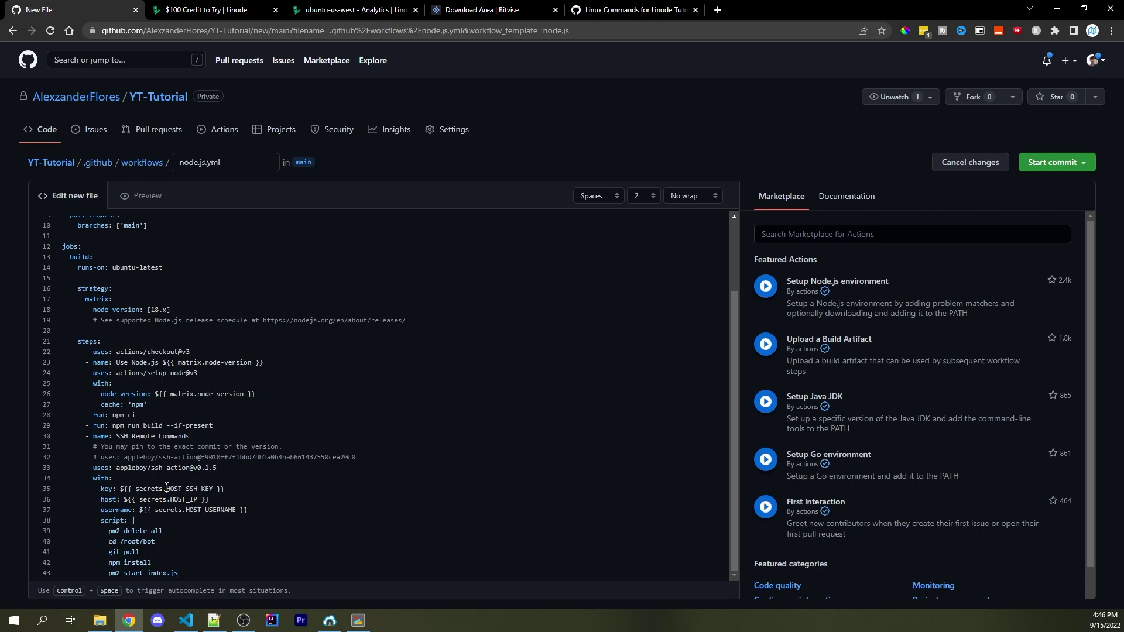
Review the HOST_SSH_KEY, HOST_IP, HOST_USERNAME references and the /root/bot path
left_click_drag(166, 489, 213, 488)
double_click(183, 499)
double_click(210, 509)
left_click_drag(249, 510, 103, 492)
left_click(243, 485)
left_click_drag(155, 542, 120, 543)
left_click(223, 540)
On the server, list the home folder, enter YT-Tutorial and print its path
left_click(363, 619)
type("ls")
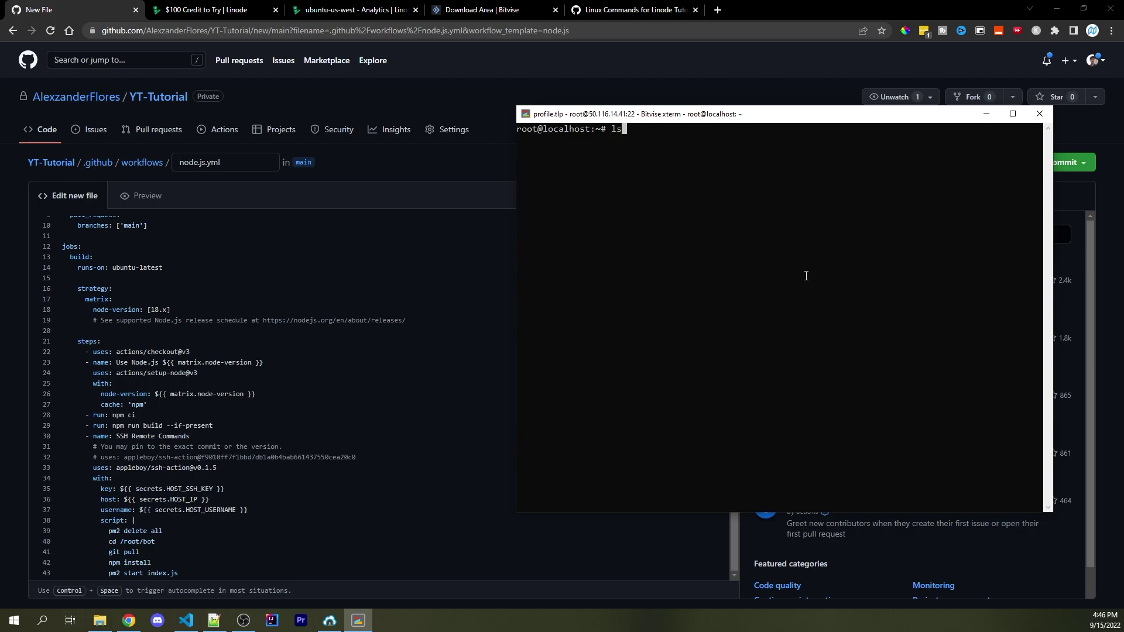
key("Return")
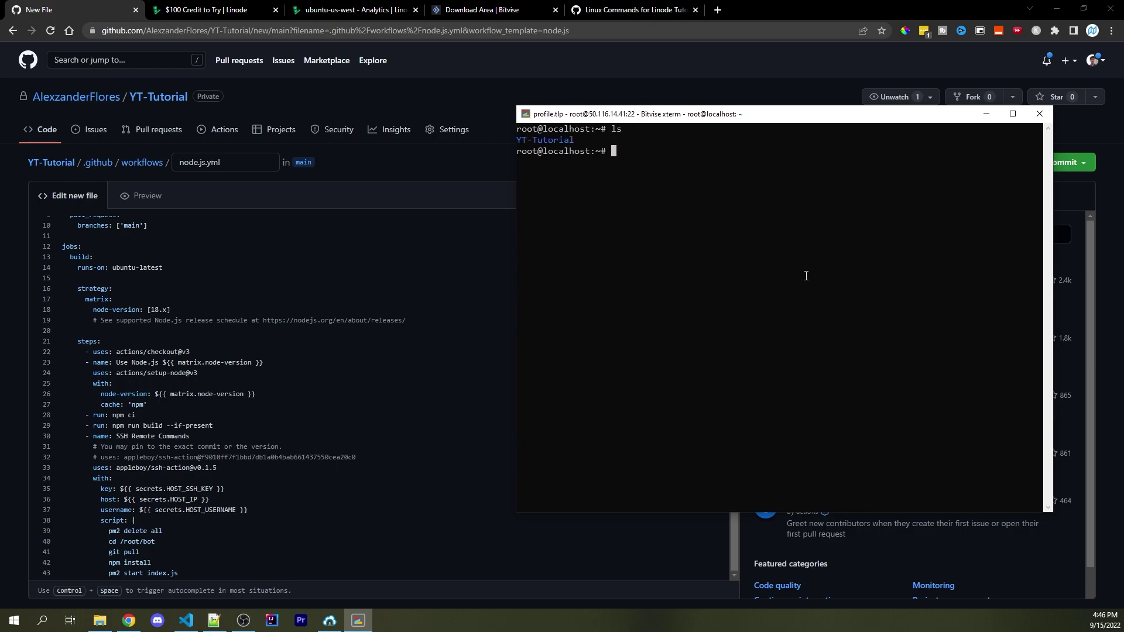
type("cd Y")
key("Tab")
key("Return")
type("p")
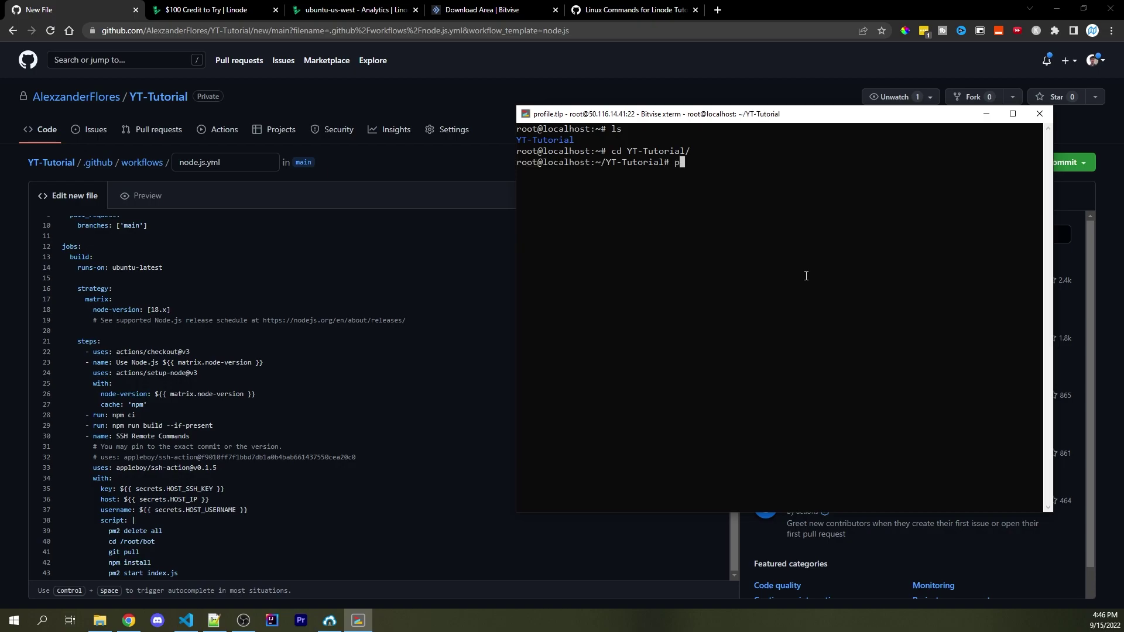
type("wd")
key("Return")
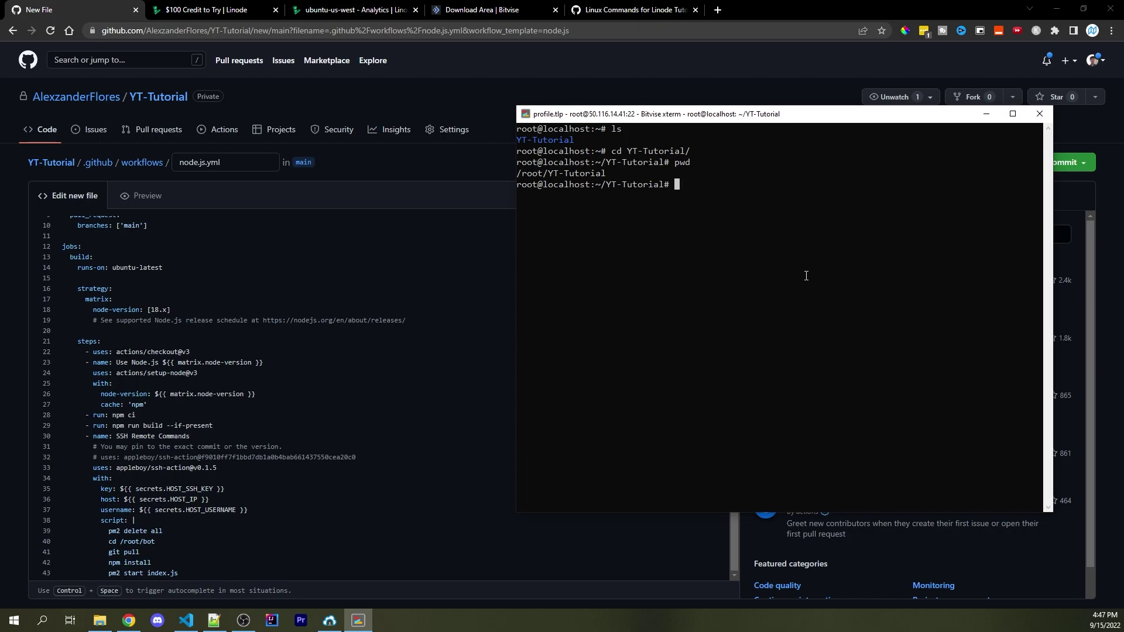
Change the workflow's cd path from /root/bot to /root/YT-Tutorial
left_click(189, 545)
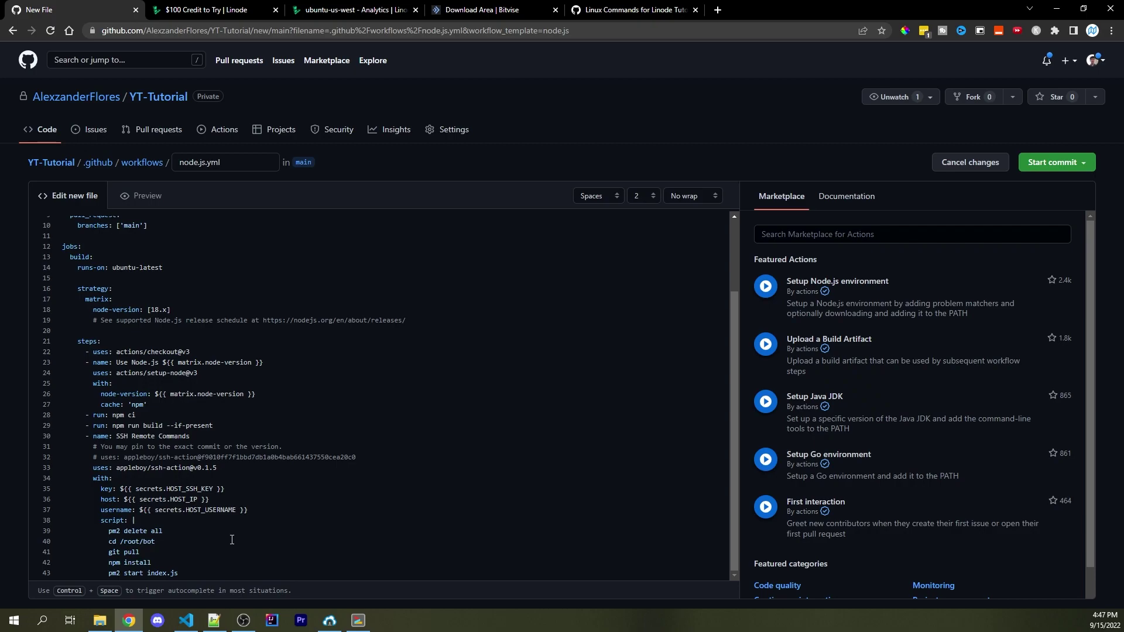
key("BackSpace")
key("BackSpace")
key("BackSpace")
type("YT-Tutorial")
Commit node.js.yml to main with the message 'Setup Github actions'
left_click(1040, 165)
left_click(927, 217)
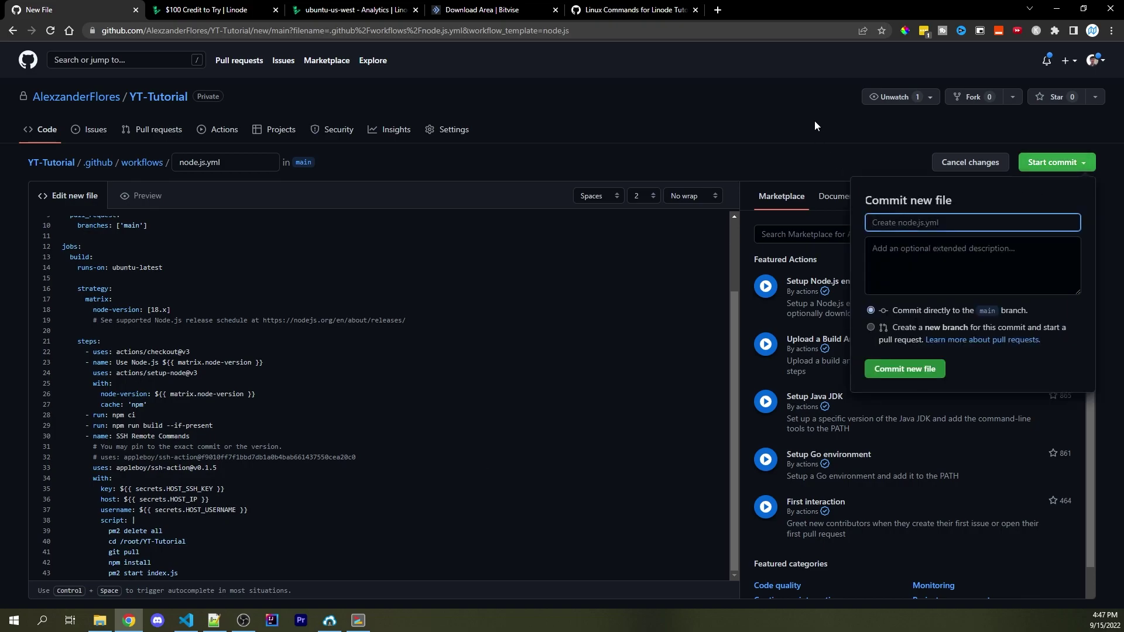
type("Setup Github actions")
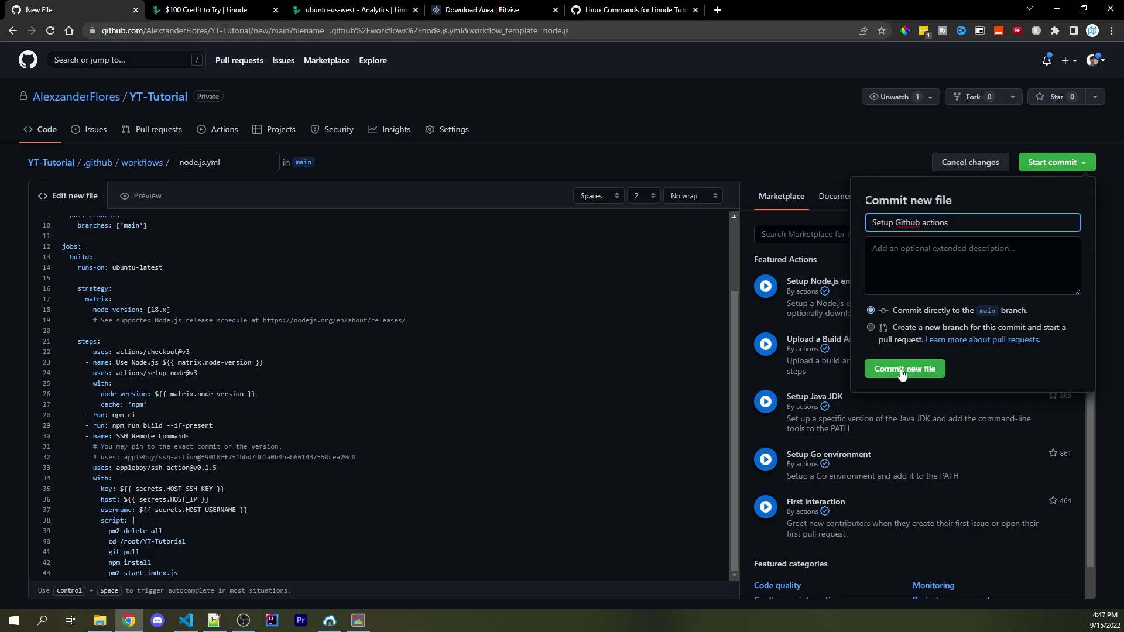
left_click(904, 369)
Open the Node.js CI 'Setup Github actions' run and view its build (18.x) job
left_click(227, 132)
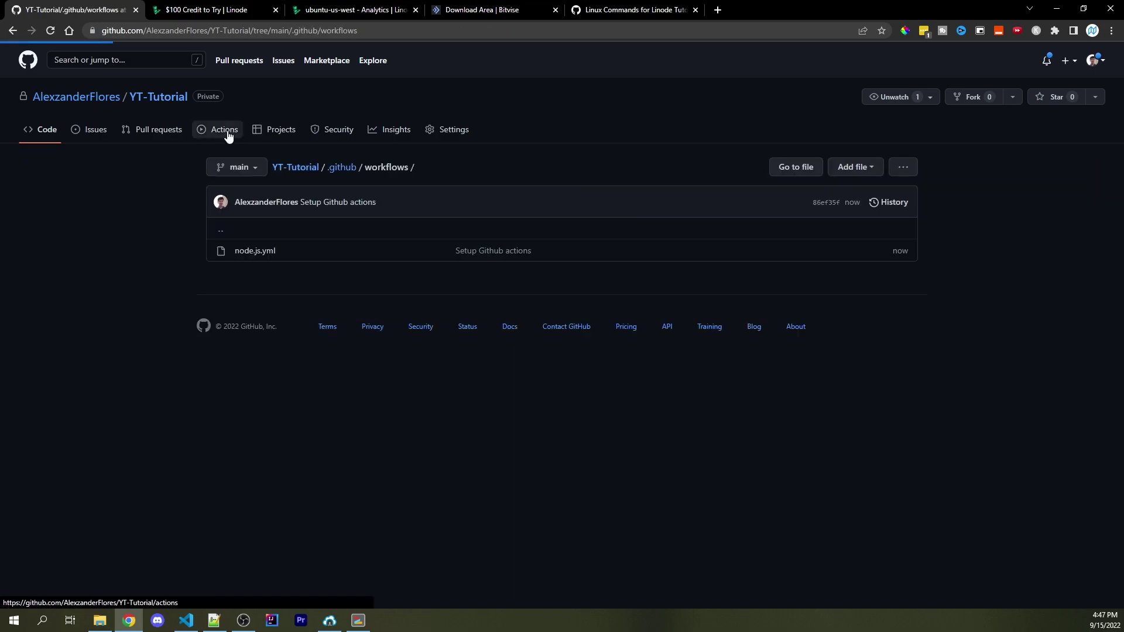
left_click(247, 225)
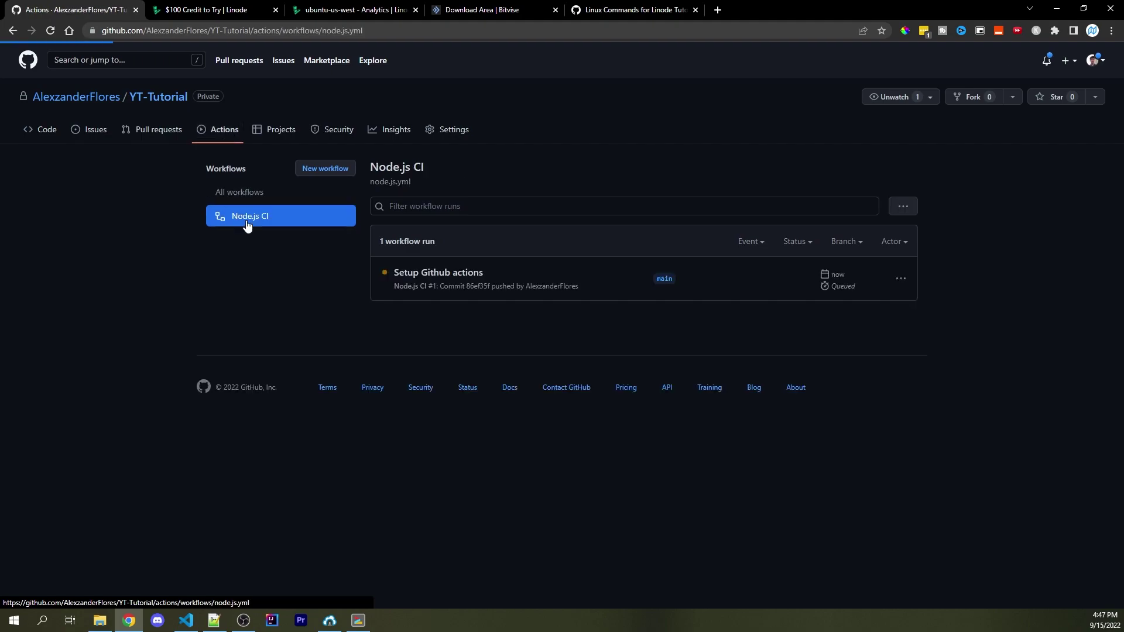
left_click(413, 272)
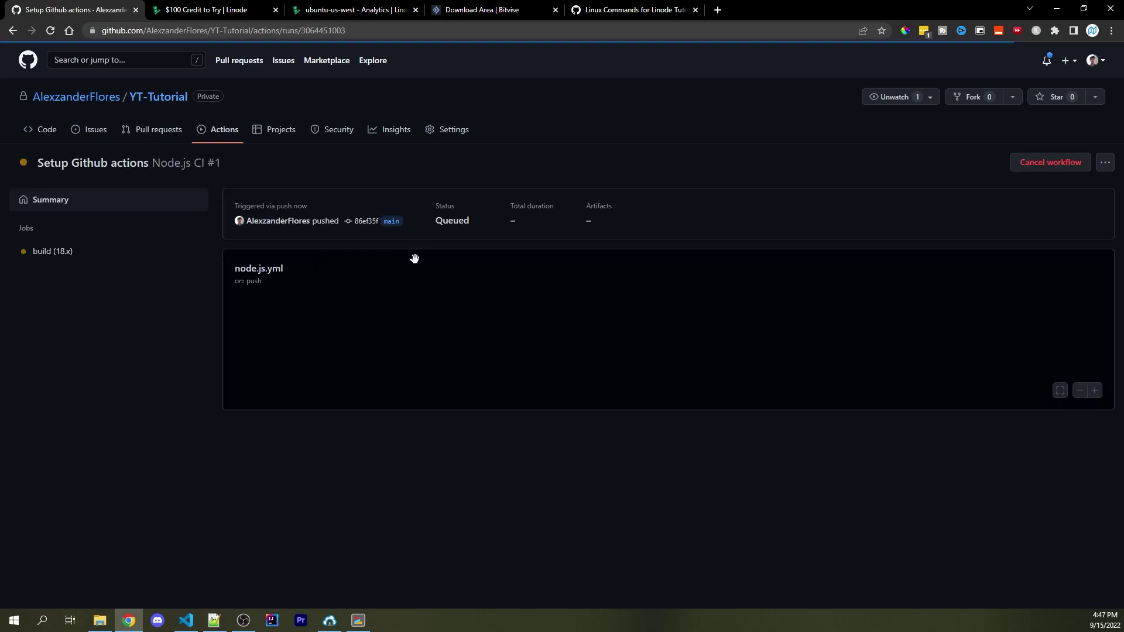
left_click(58, 257)
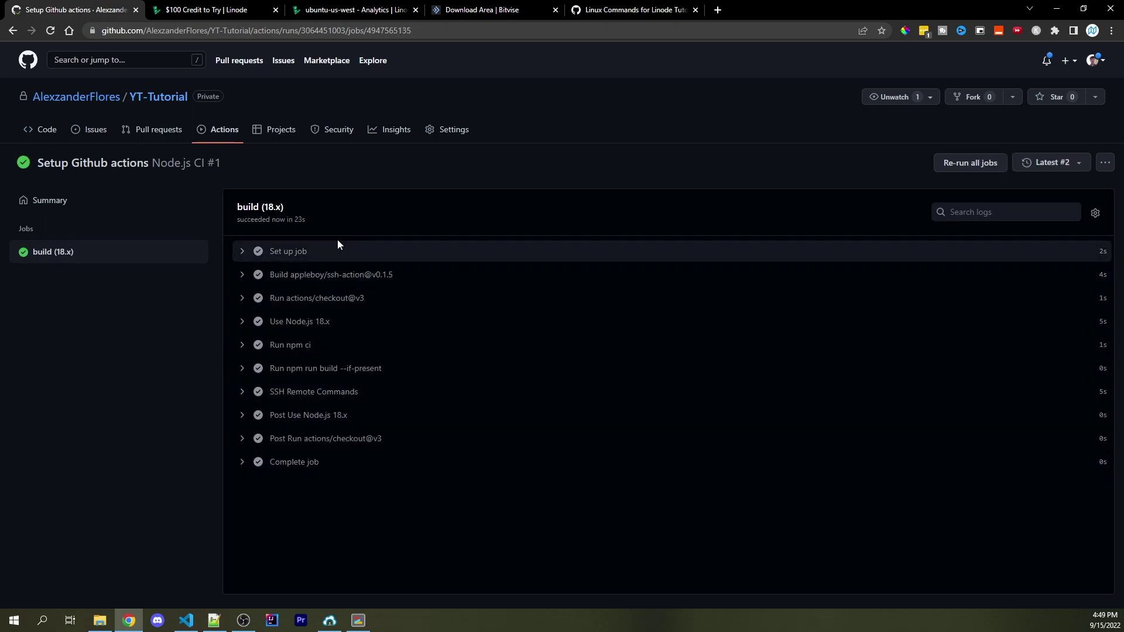
List the pm2 processes and view the logs of bot process 0
left_click(358, 621)
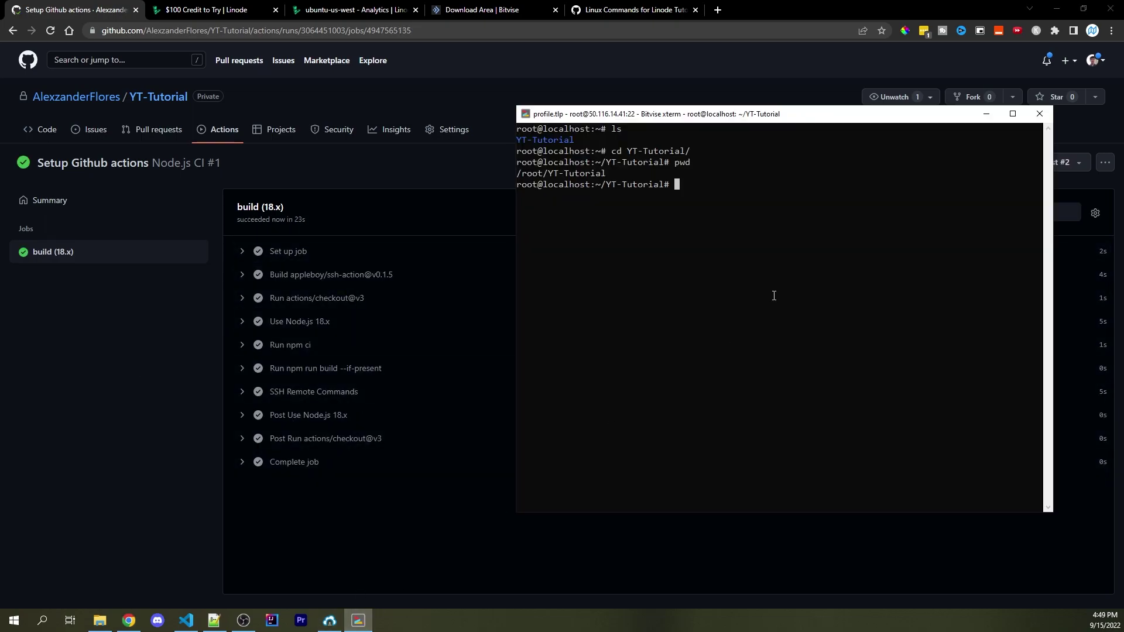
type("pm2 li")
type("st")
key("Return")
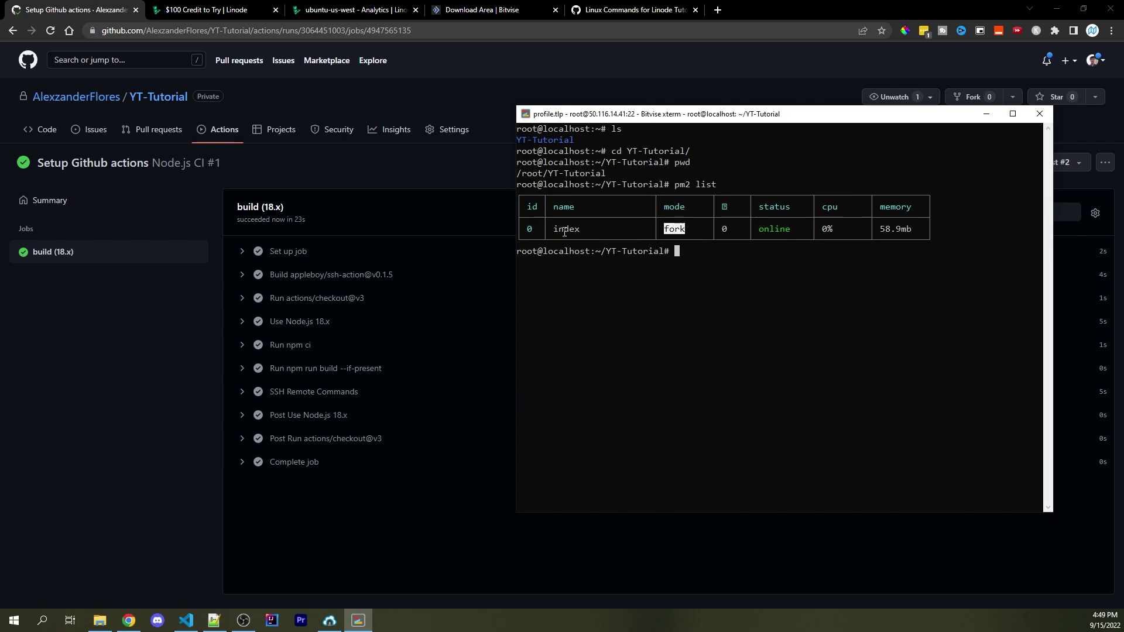
double_click(531, 230)
type("pm2 logs 0")
key("Return")
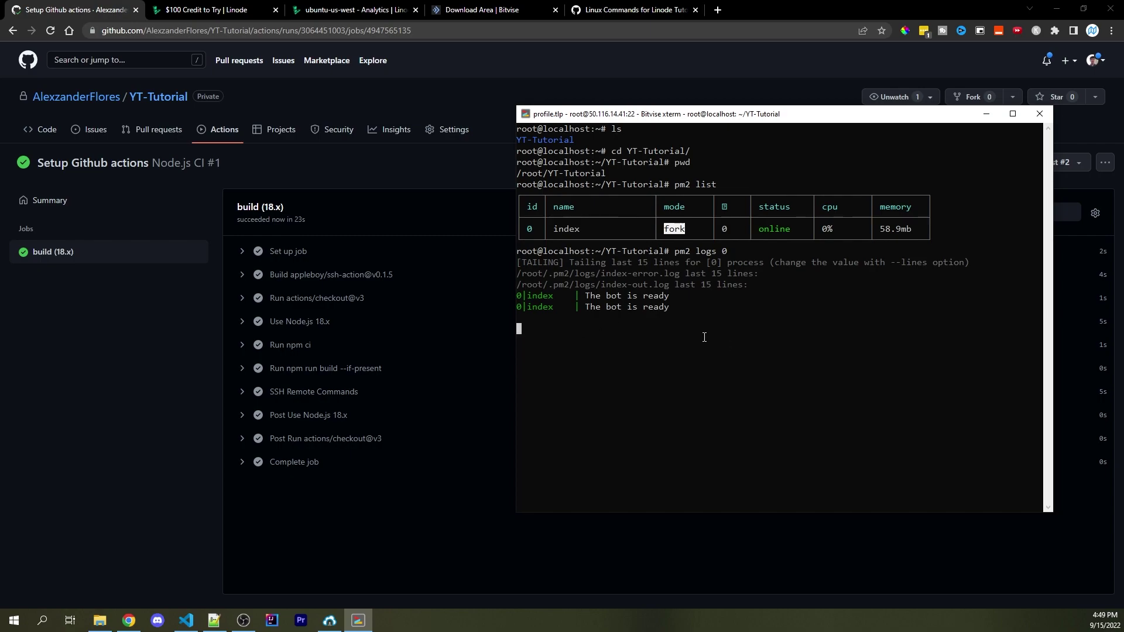
key("ctrl+c")
Stop, start and then restart pm2 process 0
type("pm2 stop 0")
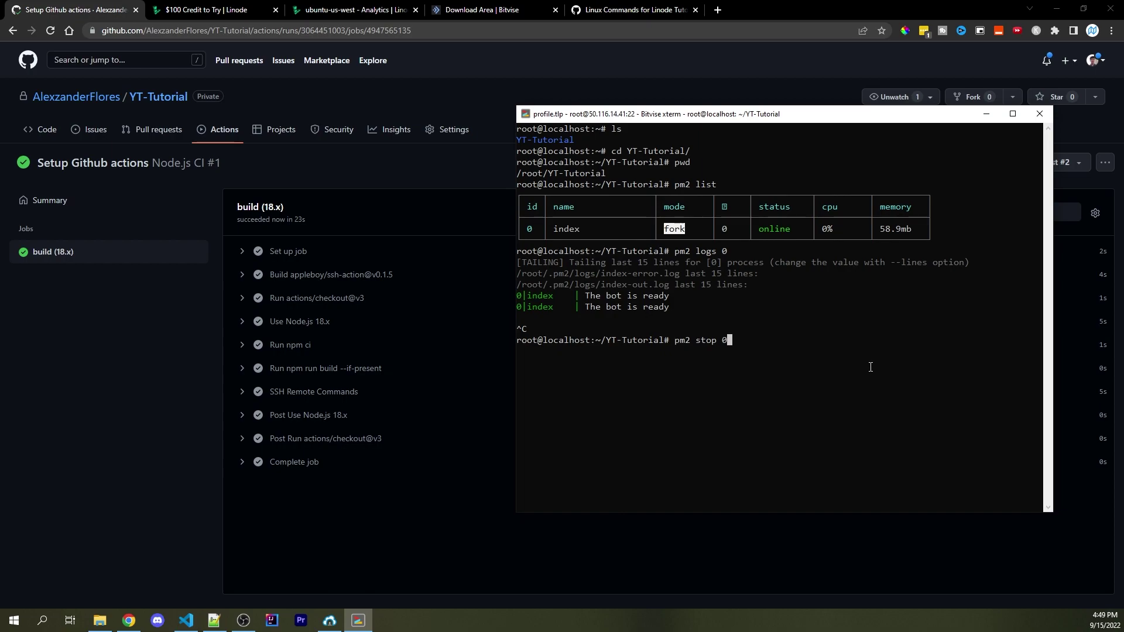
key("Return")
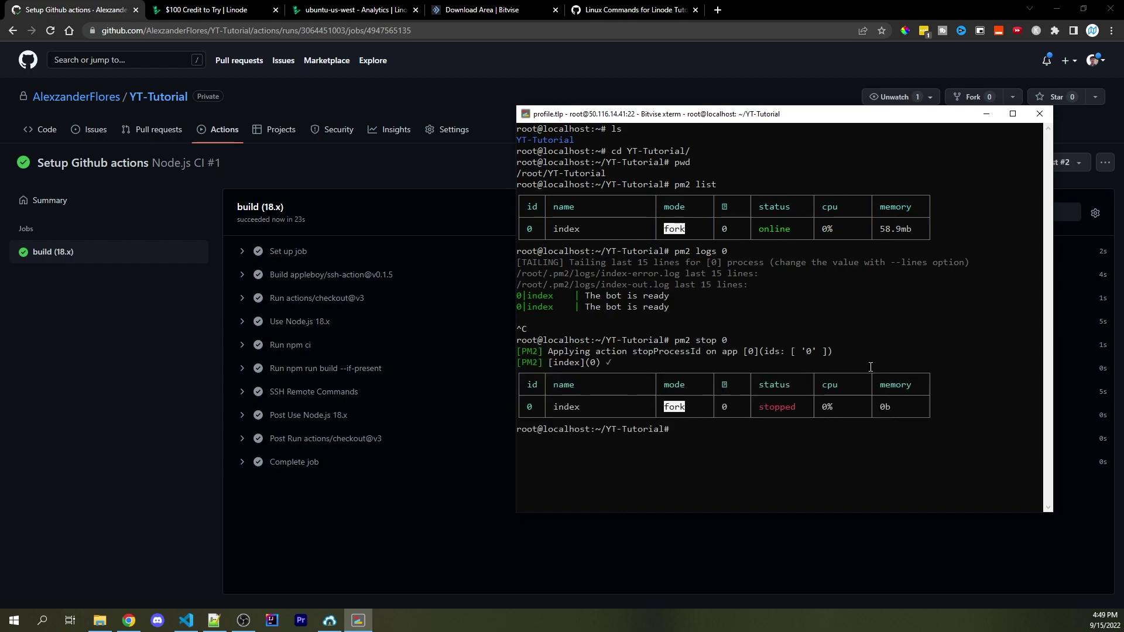
type("pm2 start 0")
key("Return")
type("pm2")
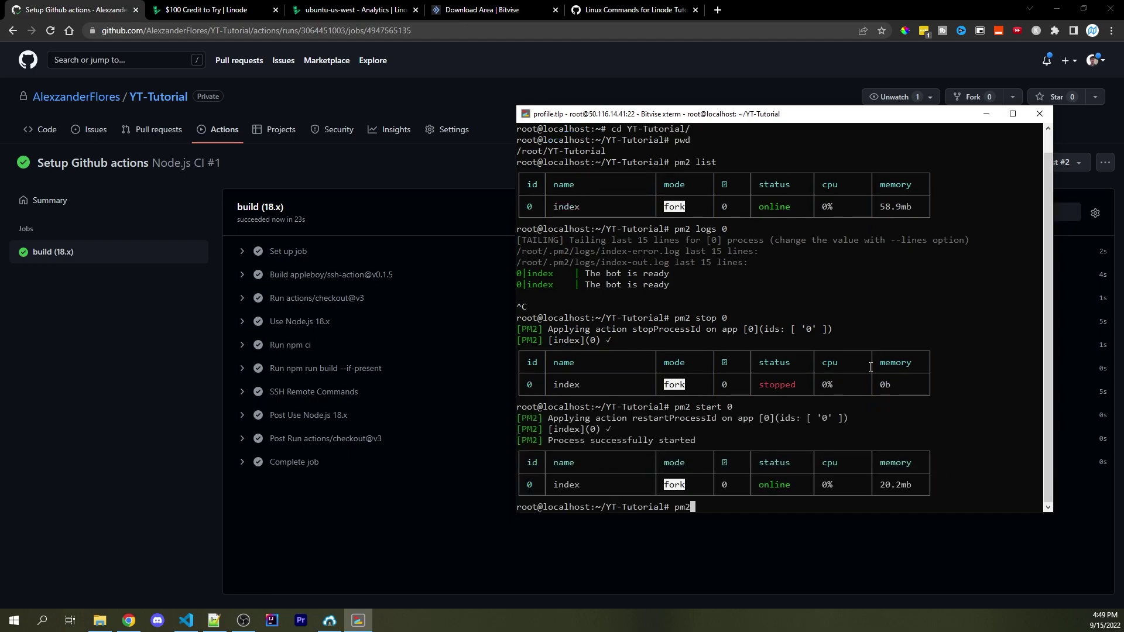
type(" restart 0")
key("Return")
Check the restart count of 1, then tail process 0's logs again
double_click(725, 462)
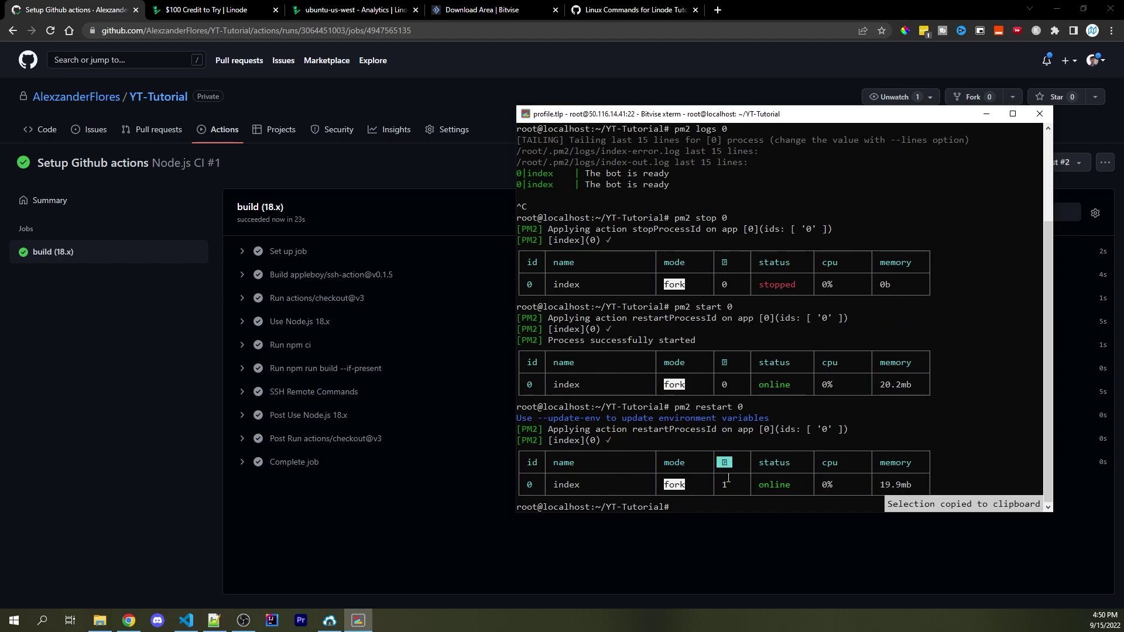
double_click(744, 484)
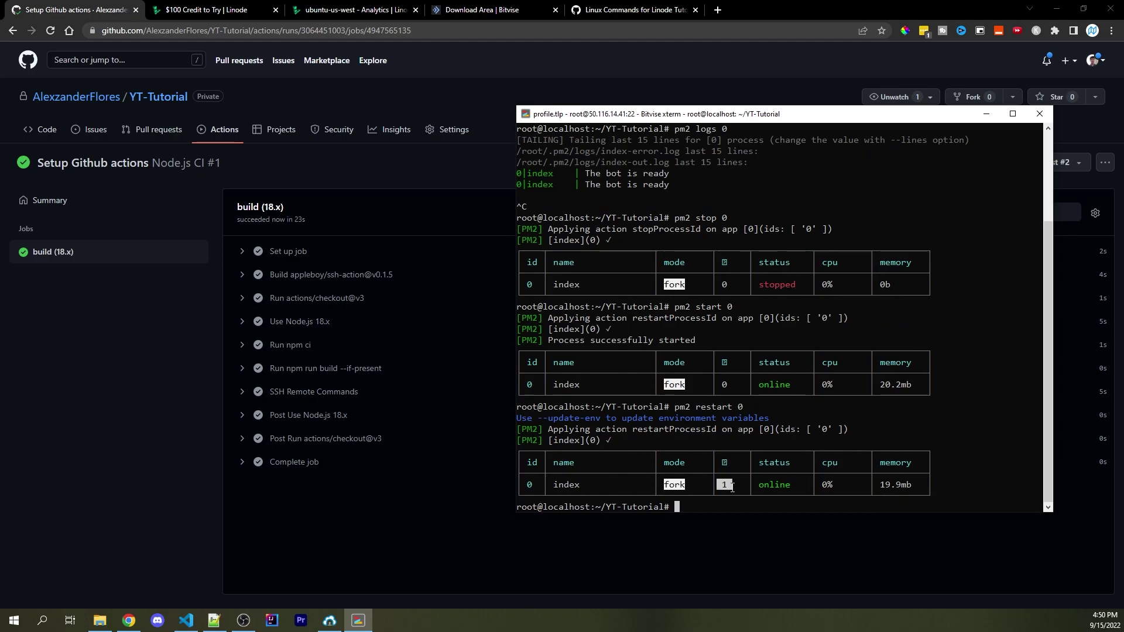
left_click(743, 484)
double_click(724, 396)
triple_click(729, 392)
left_click(717, 479)
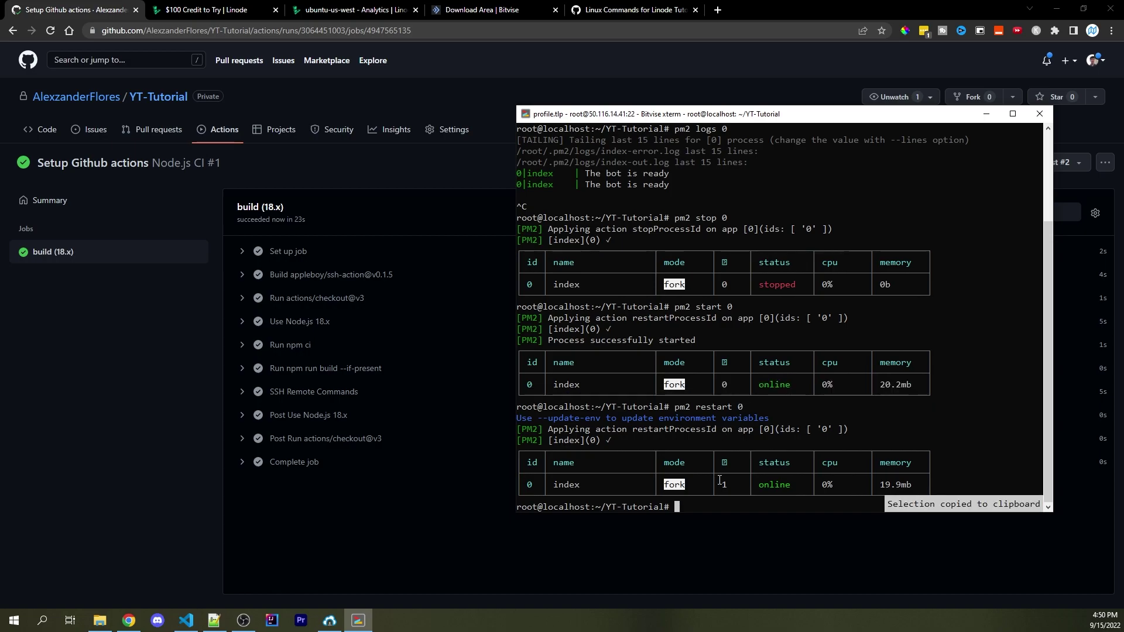
type("pm2 logs")
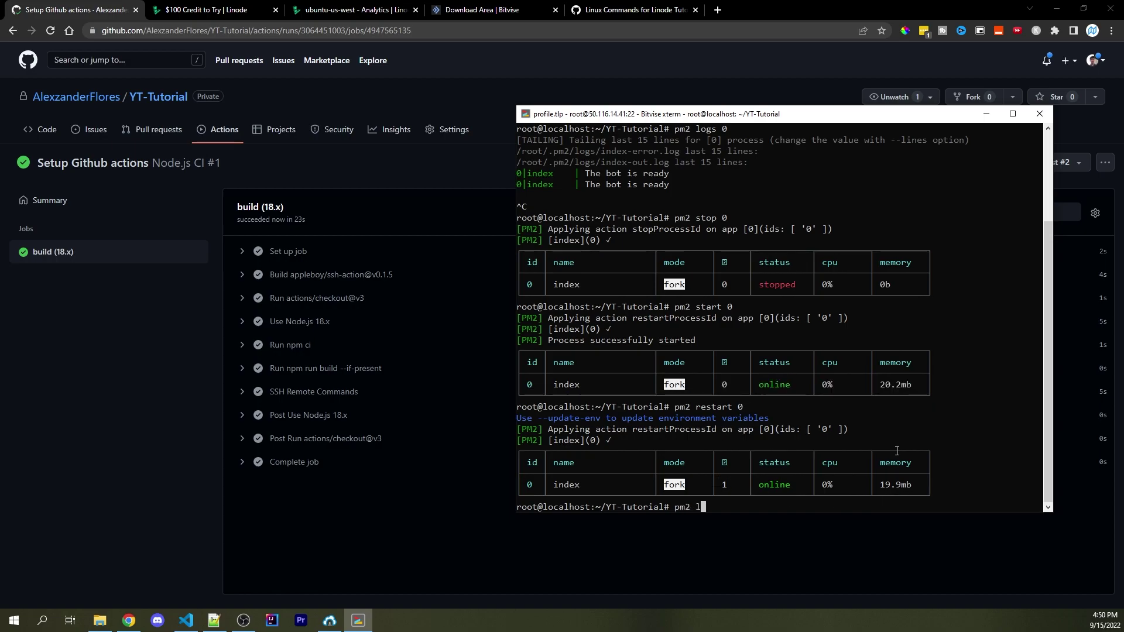
type(" 0")
key("Return")
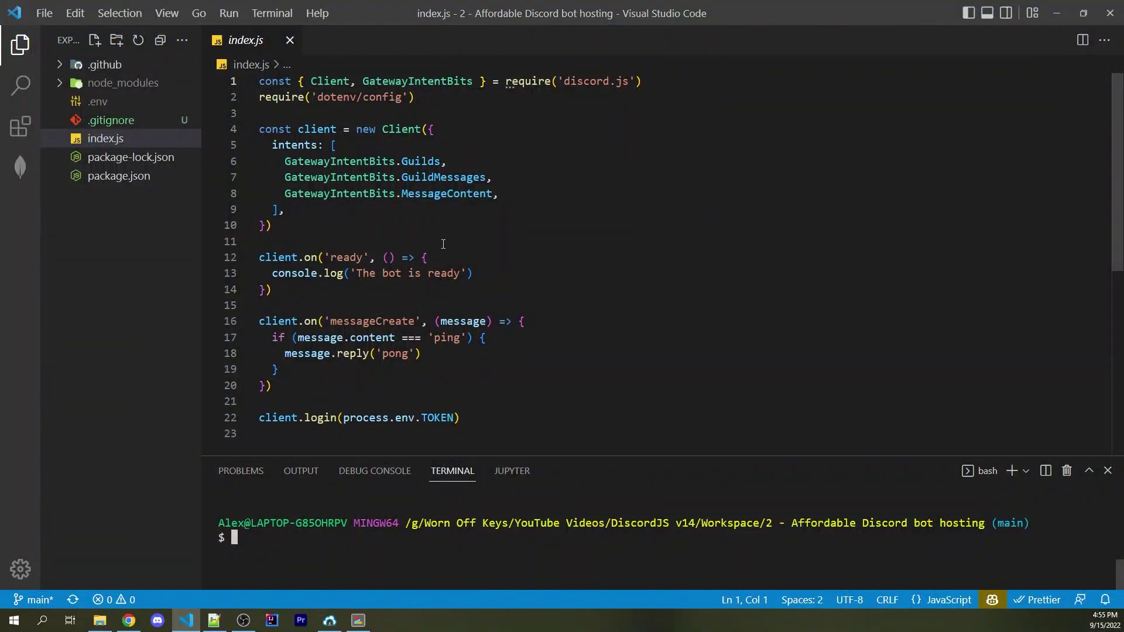
Change the line 13 ready message in index.js to 'Be sure to like and subscribe' and save
mouse_move(462, 275)
left_mouse_down()
mouse_move(354, 274)
mouse_move(461, 274)
left_mouse_up()
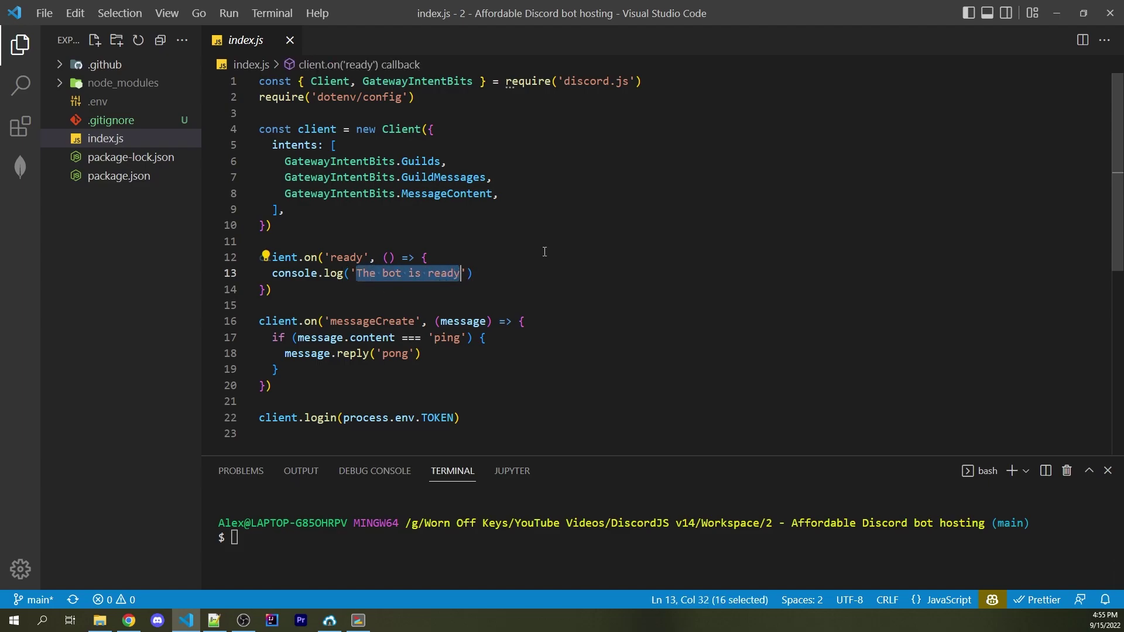
type("Be sure to like and s")
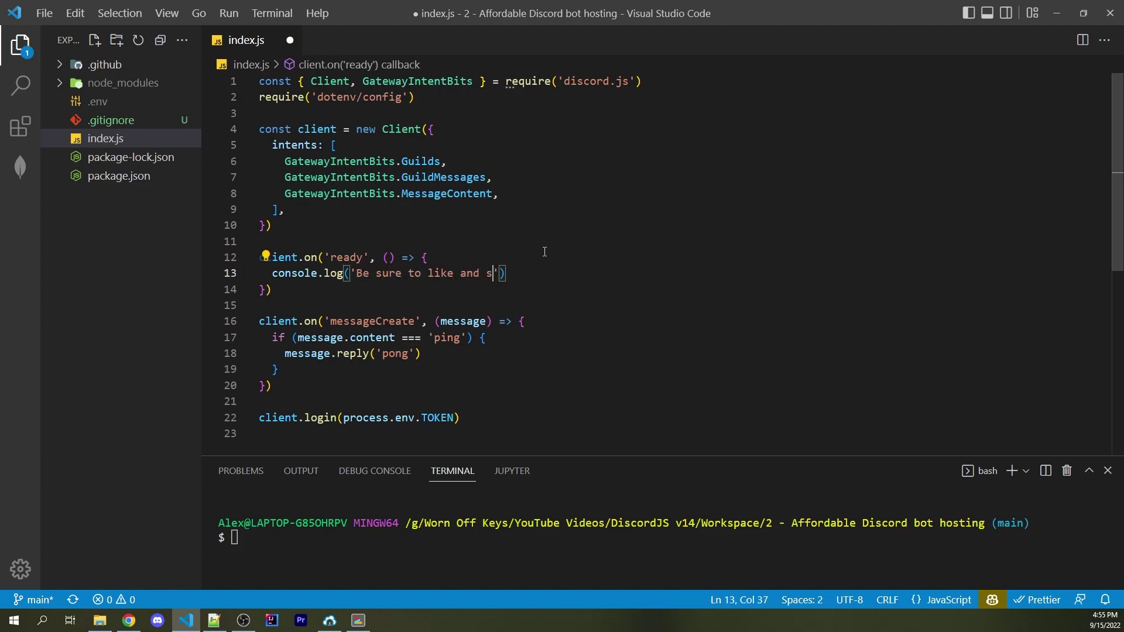
type("ubscribe")
key("ctrl+s")
Stage all changes and commit them with the message 'testing github actions'
left_click_drag(560, 457, 591, 323)
type("it status")
key("Return")
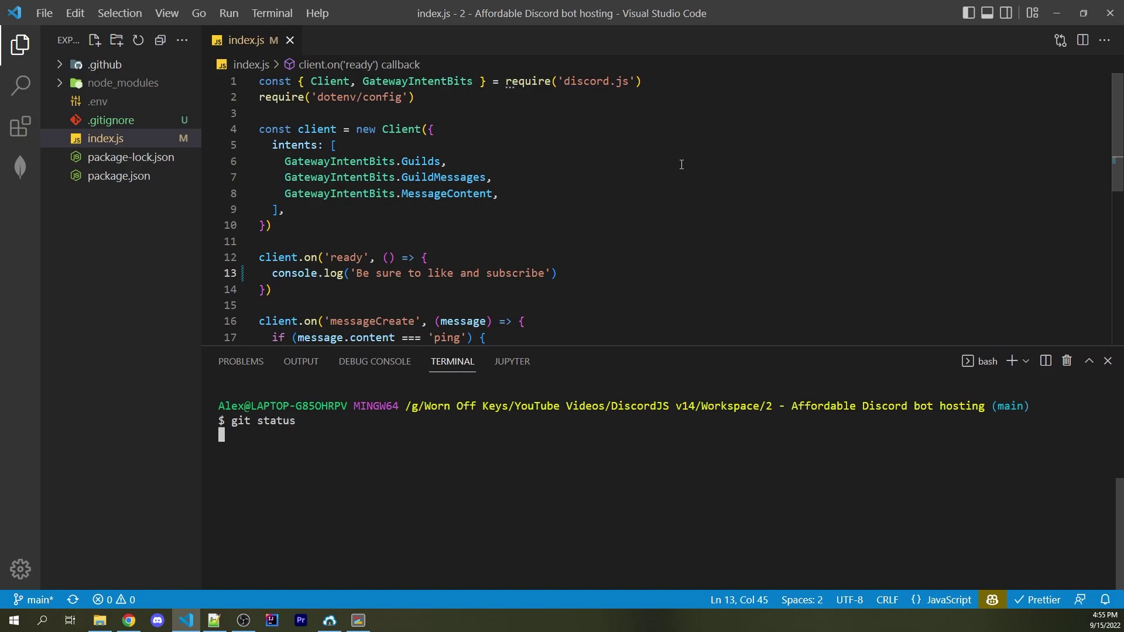
type("git add *")
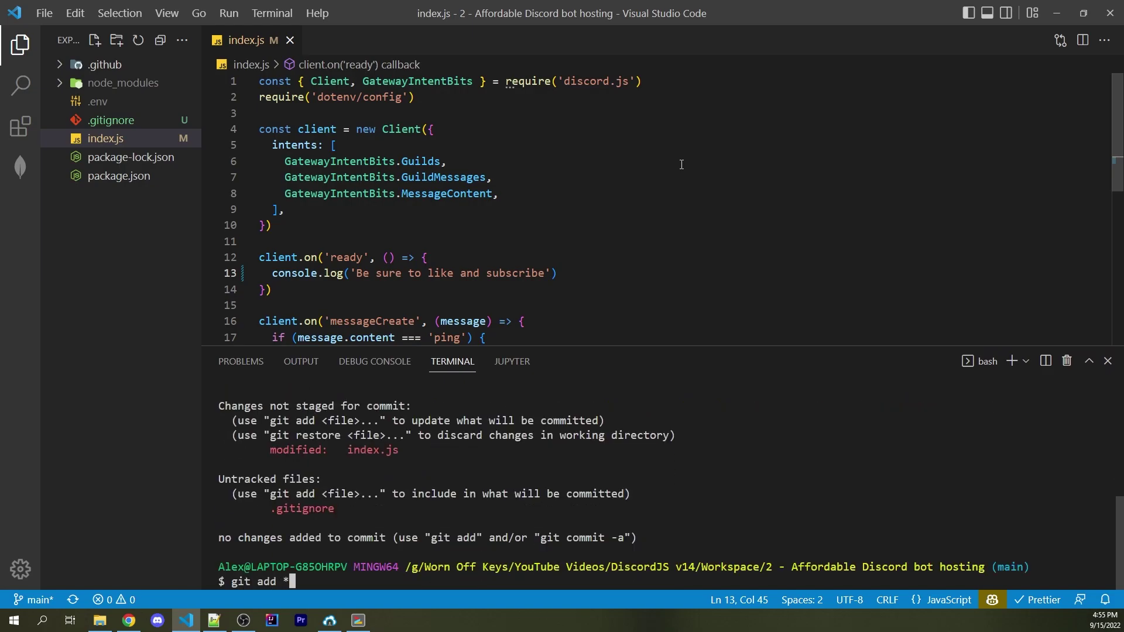
key("Return")
type("git status")
key("Return")
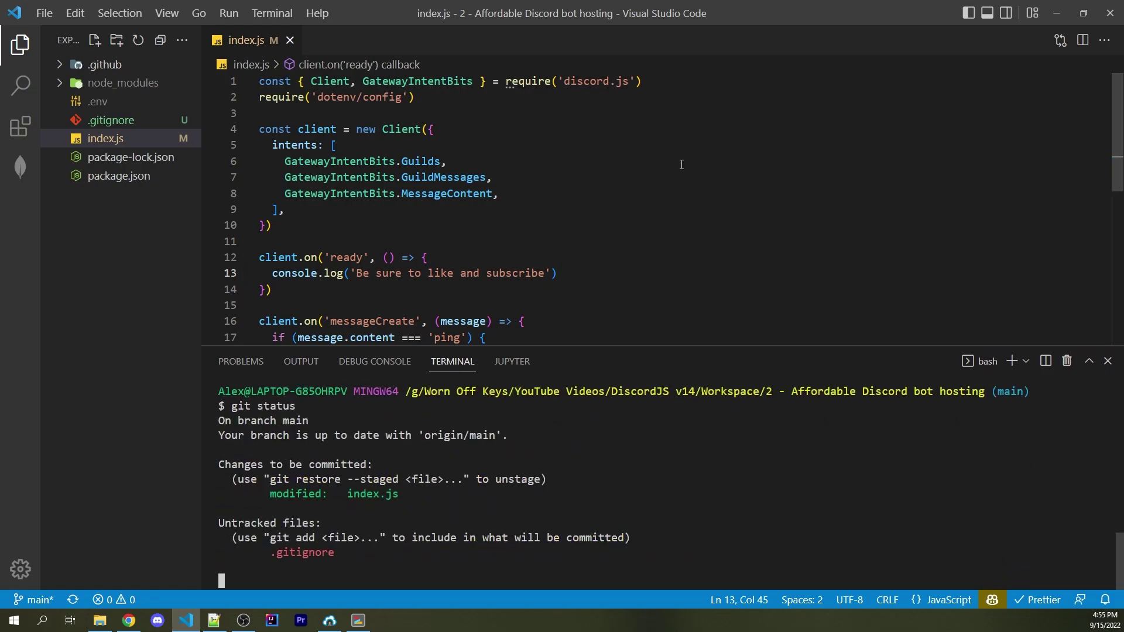
type("git com")
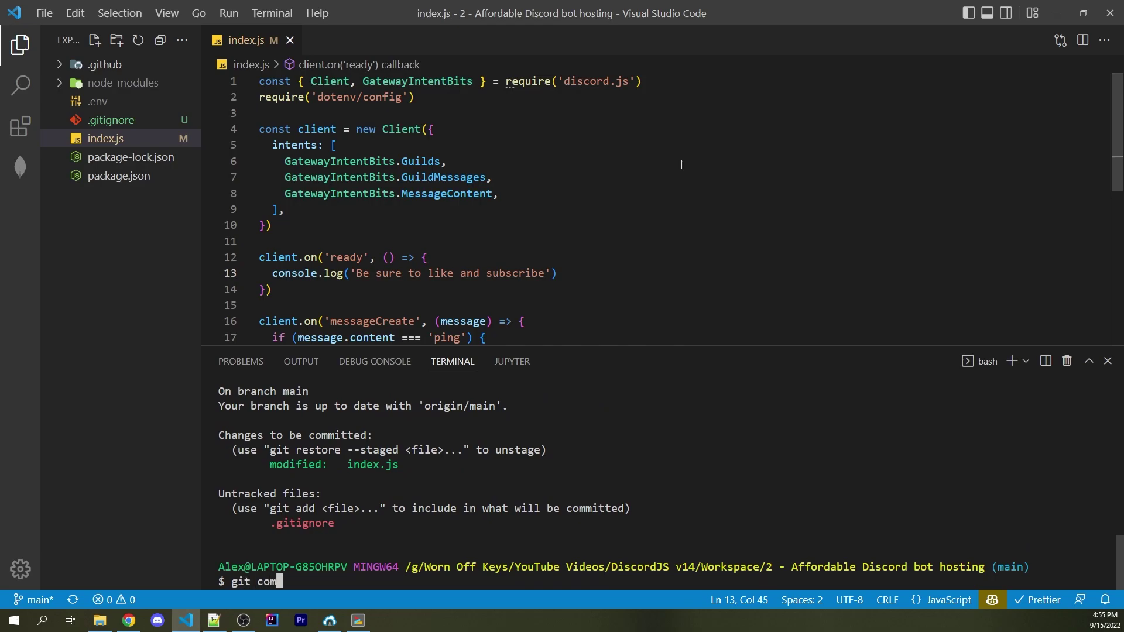
type("mit -m \"testing gith")
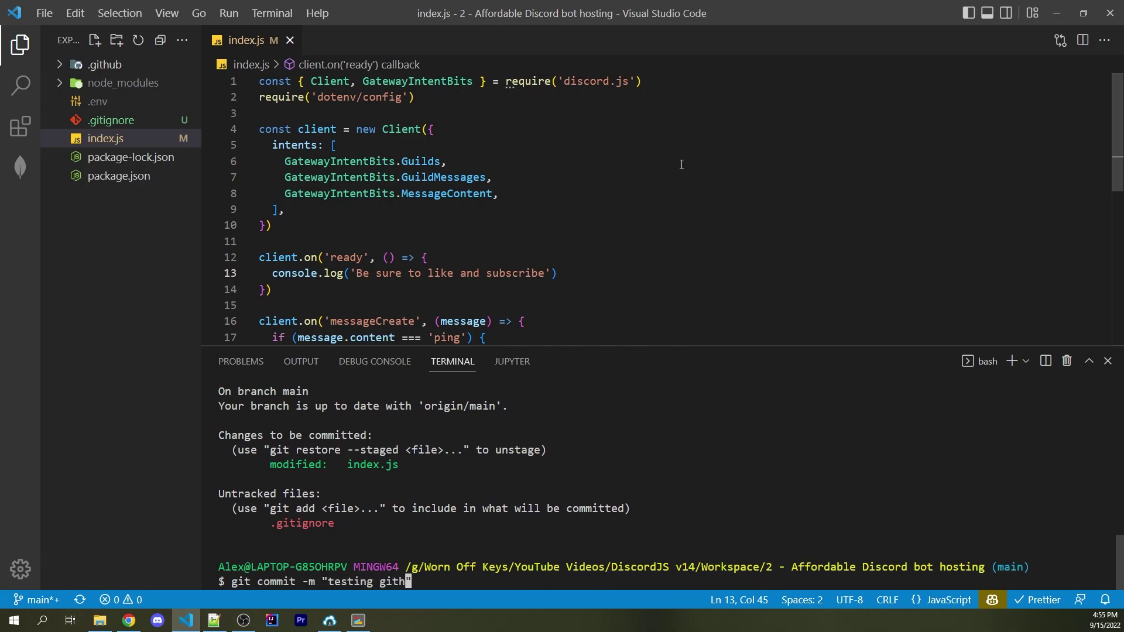
type("ub actions\"")
key("Return")
Push the commit to GitHub, entering the SSH key passphrase
type("git push")
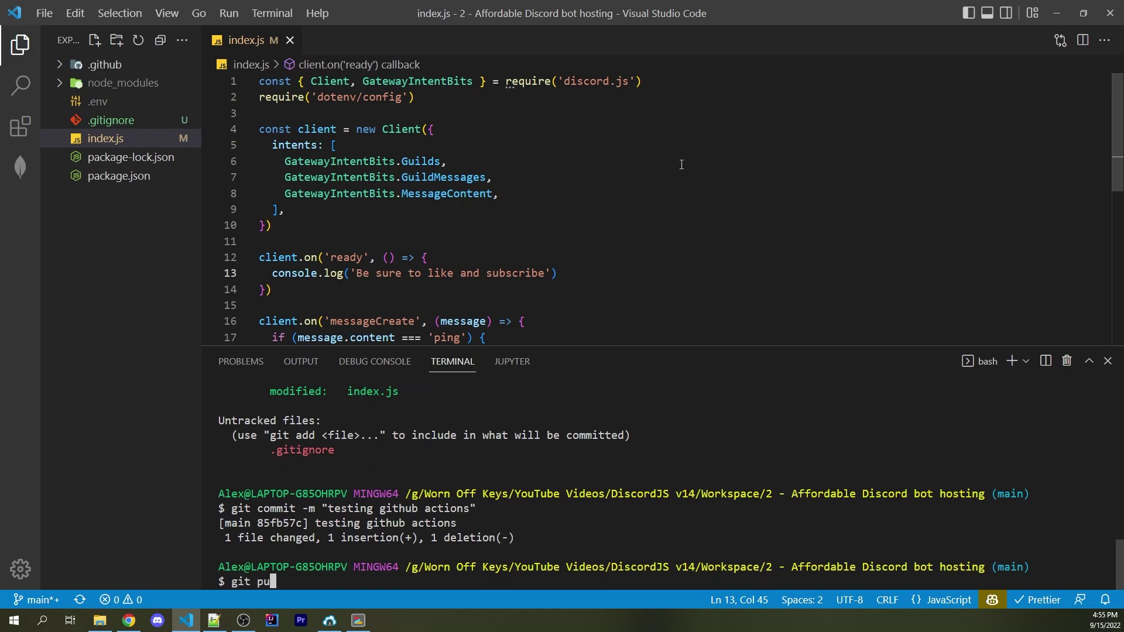
key("Return")
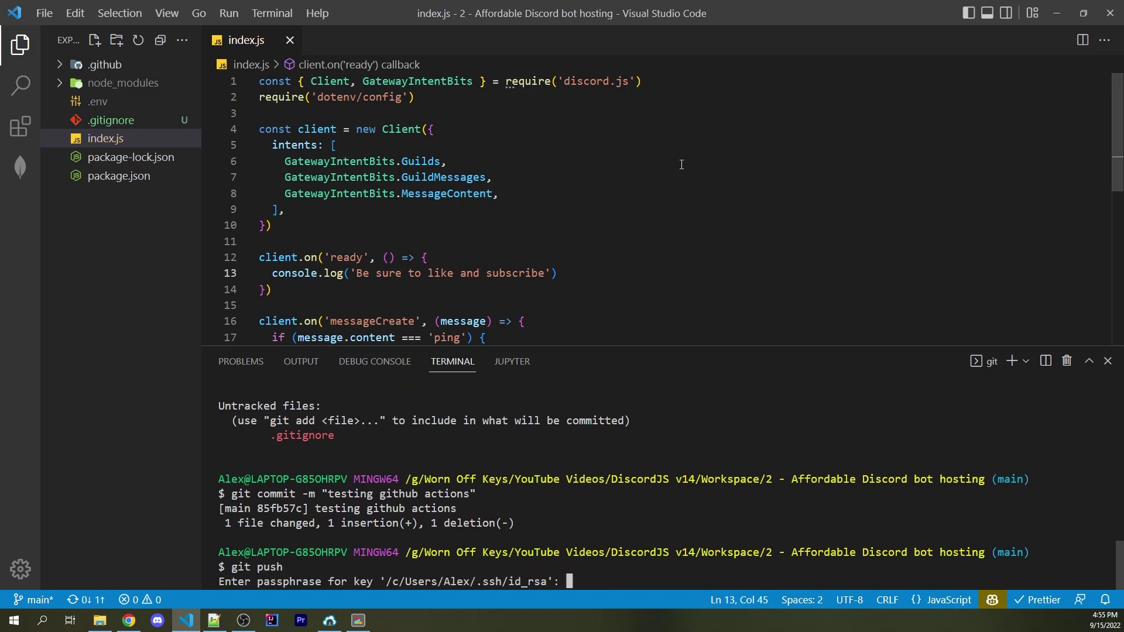
key("Return")
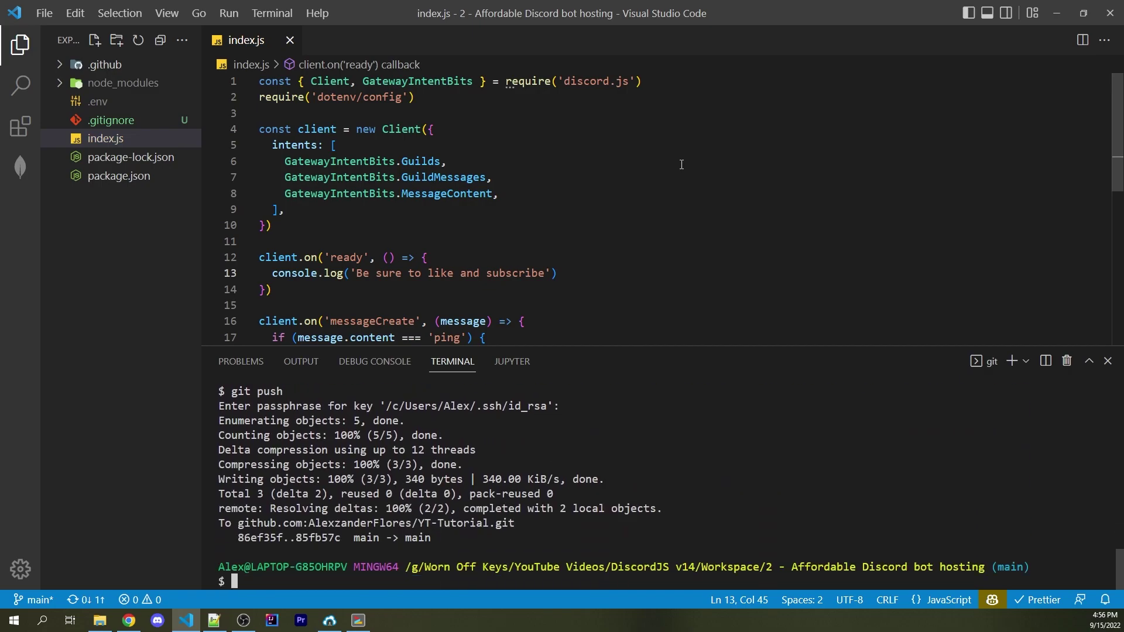
key("alt+Tab")
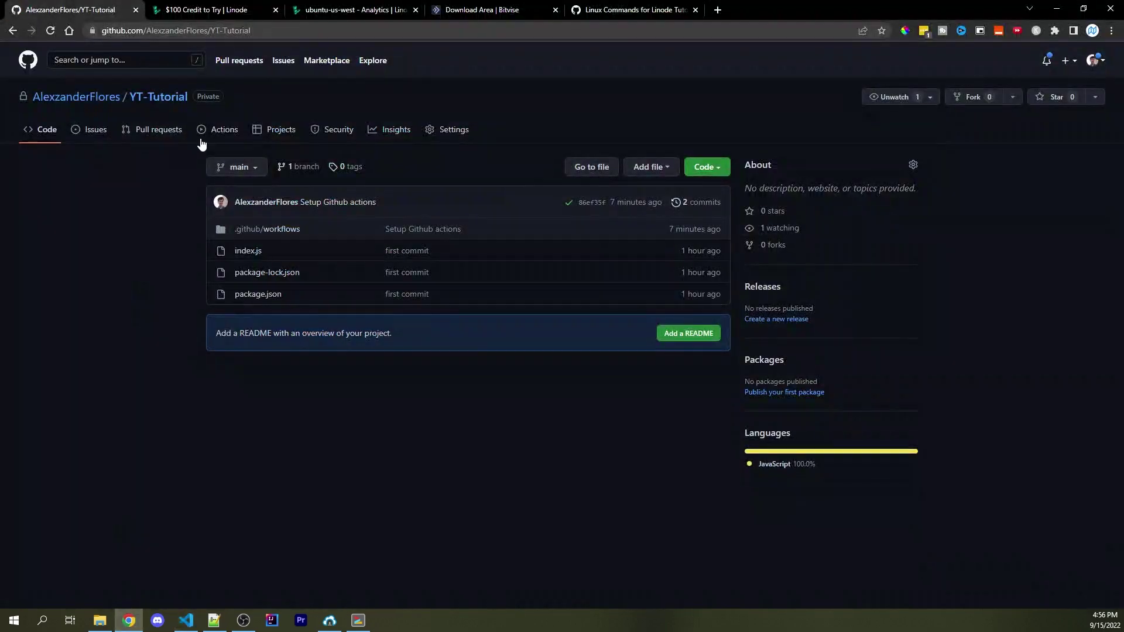
Watch the 'testing github actions' run's build (18.x) job log, then return to the server terminal
left_click(220, 135)
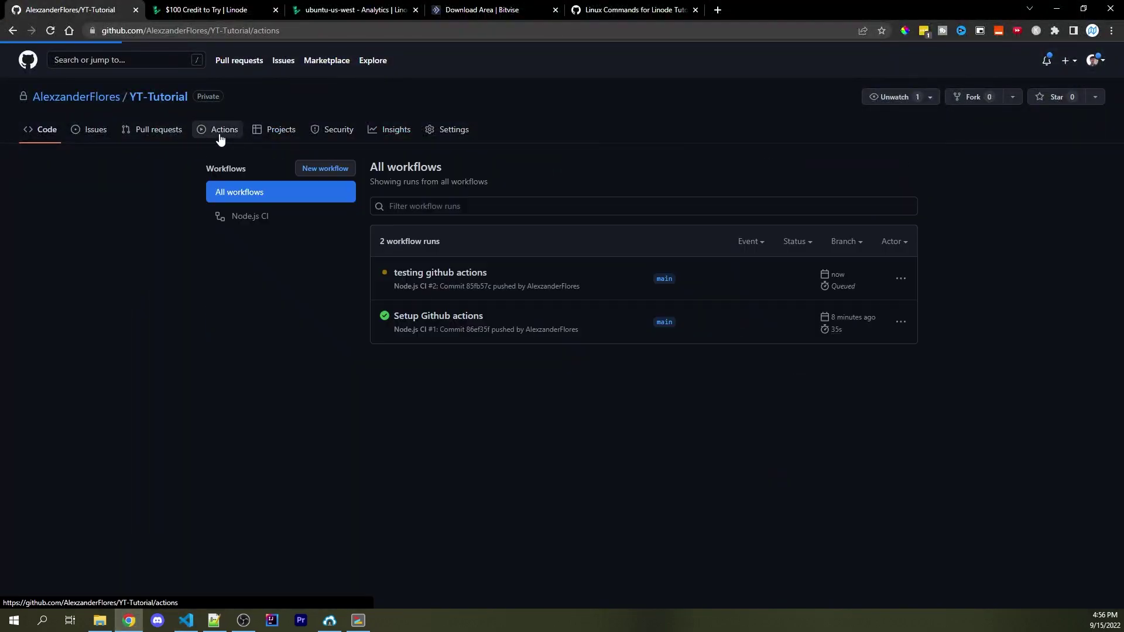
left_click(420, 273)
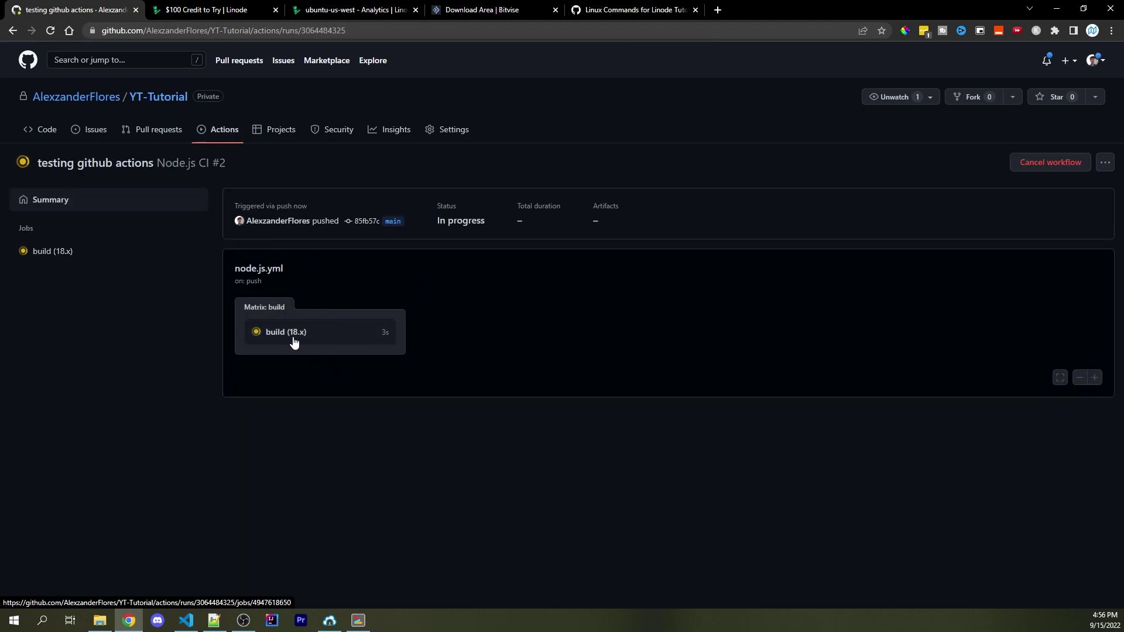
left_click(293, 337)
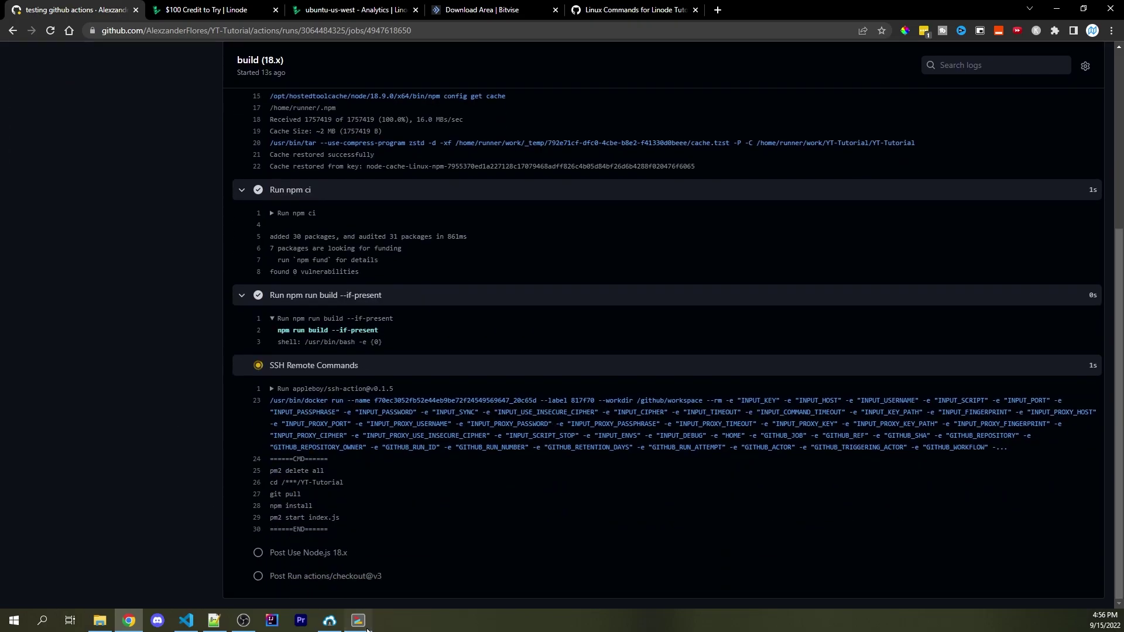
left_click(358, 620)
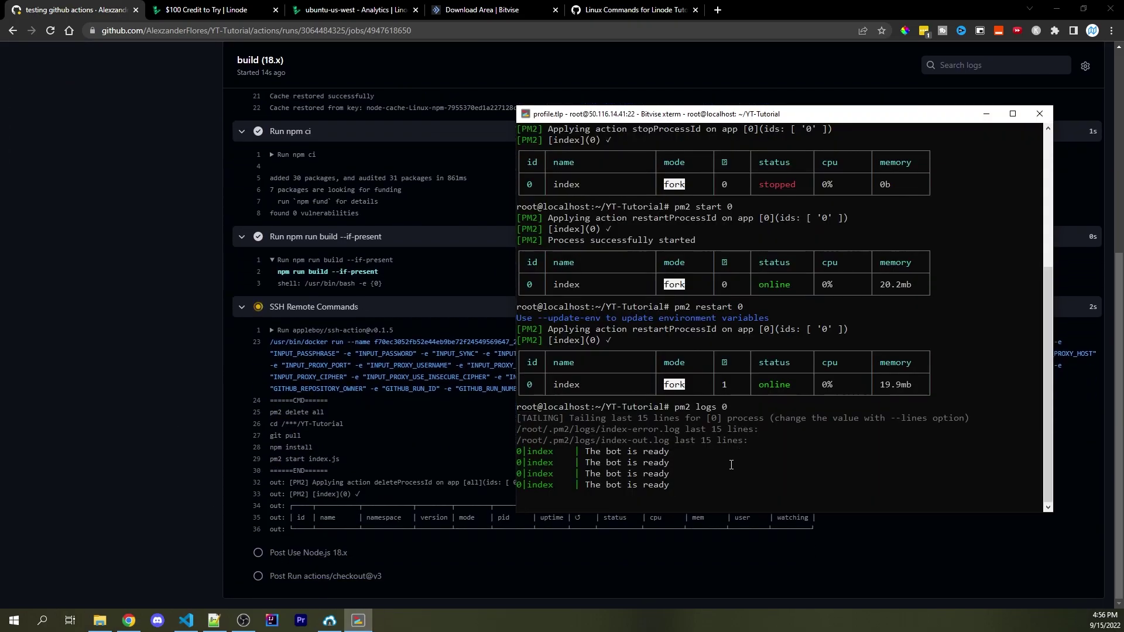